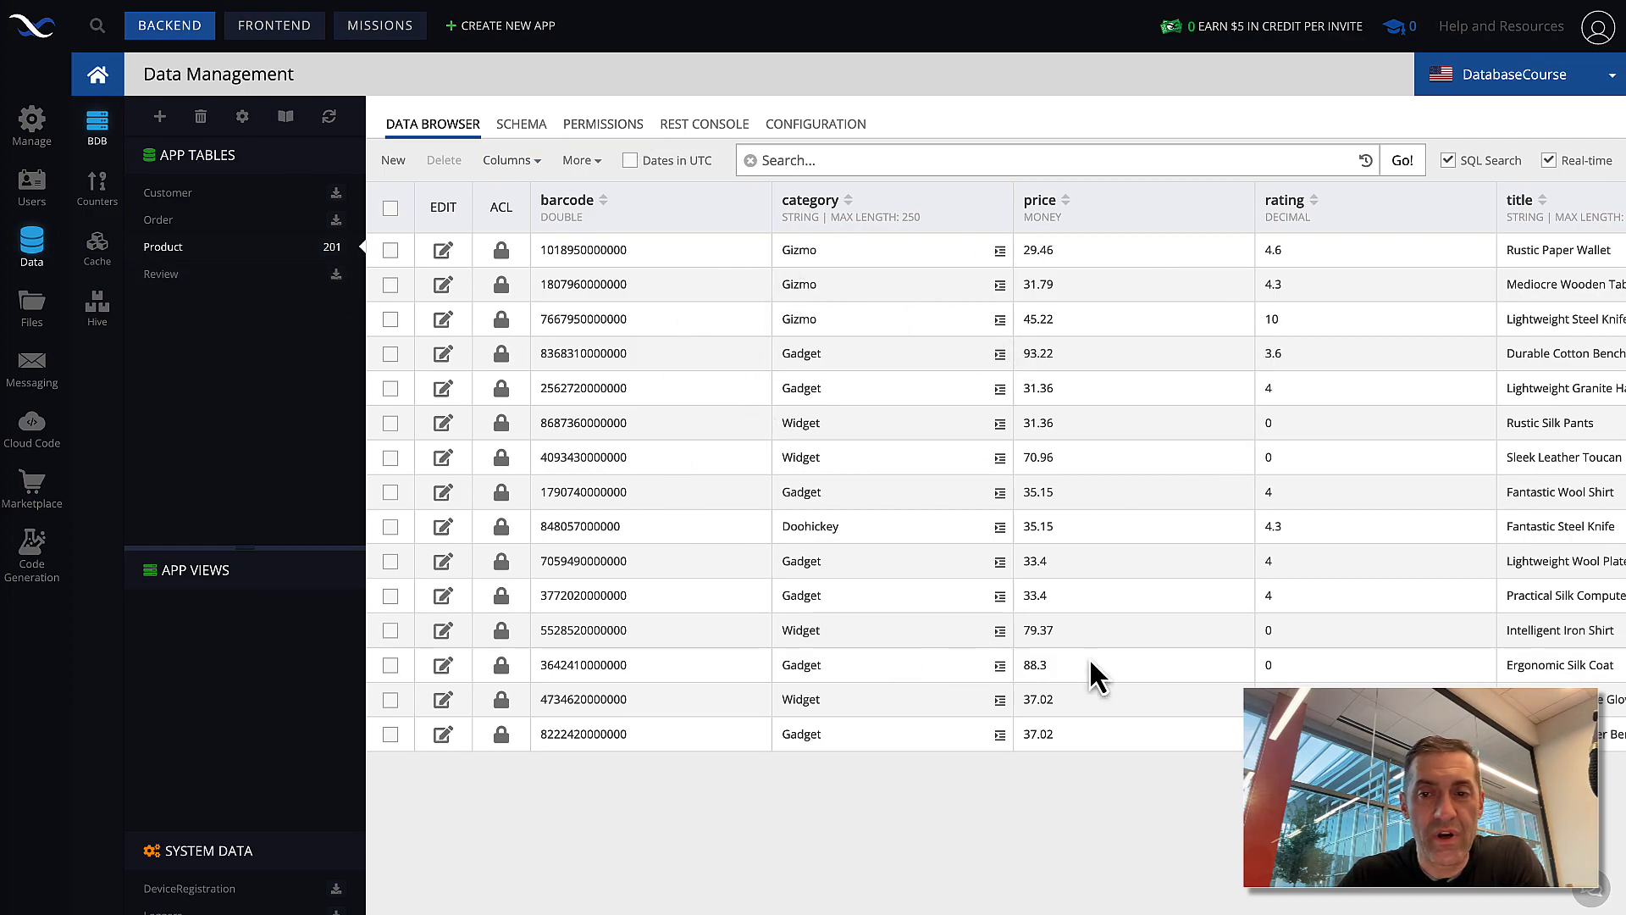
pyautogui.hscroll(10, 742, 296)
pyautogui.hscroll(-10, 741, 293)
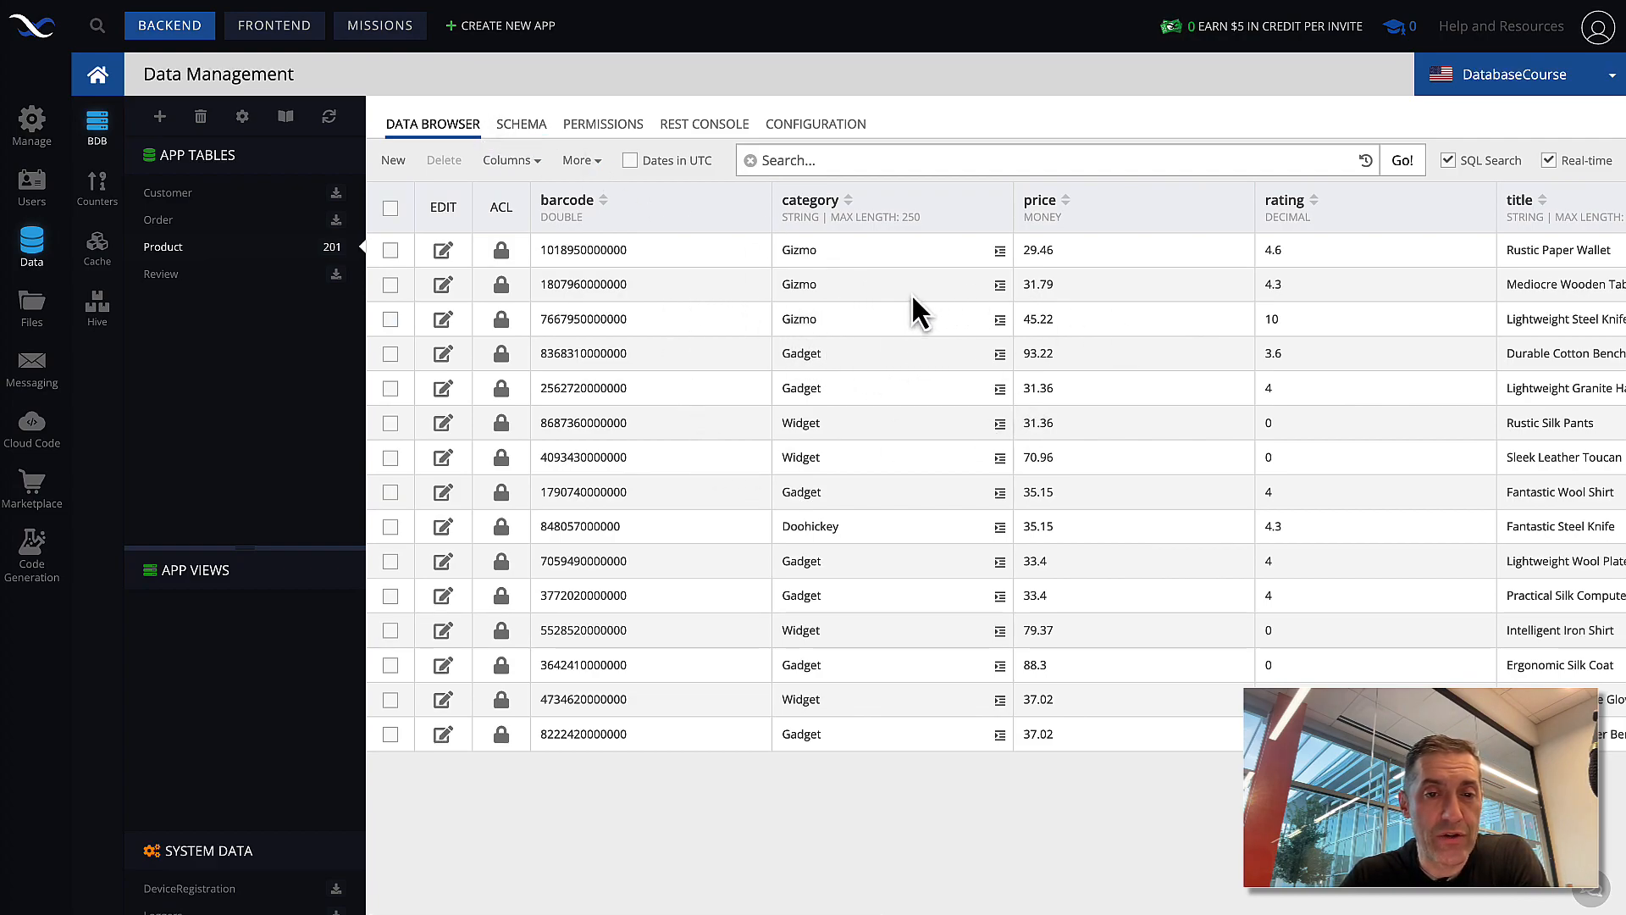
pyautogui.click(1286, 319)
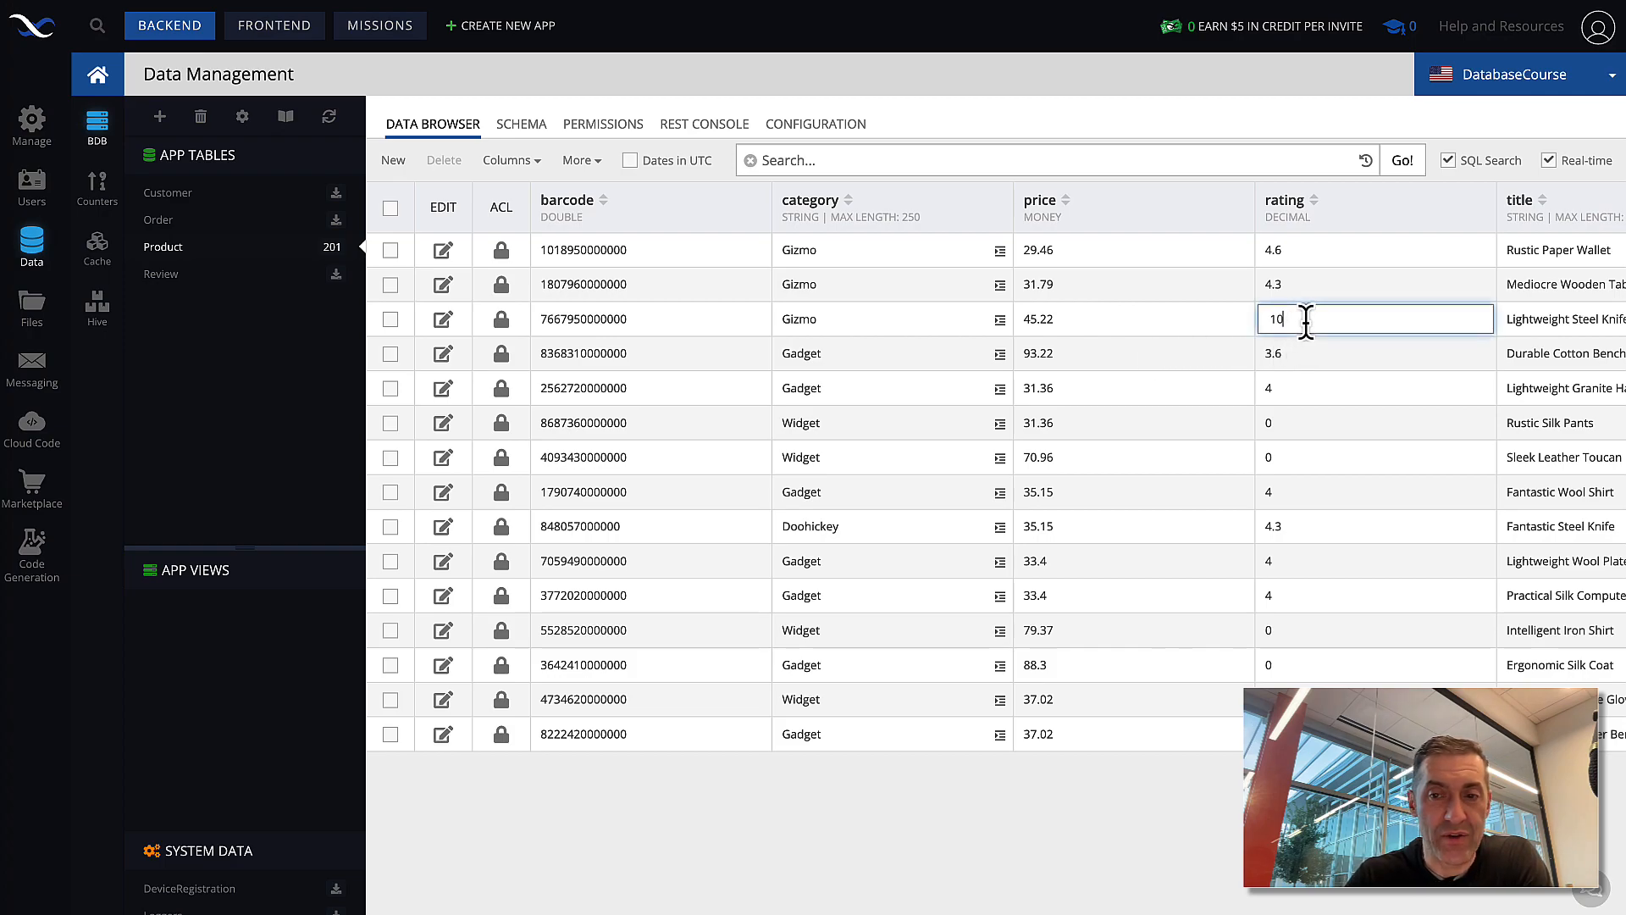
pyautogui.press('BackSpace')
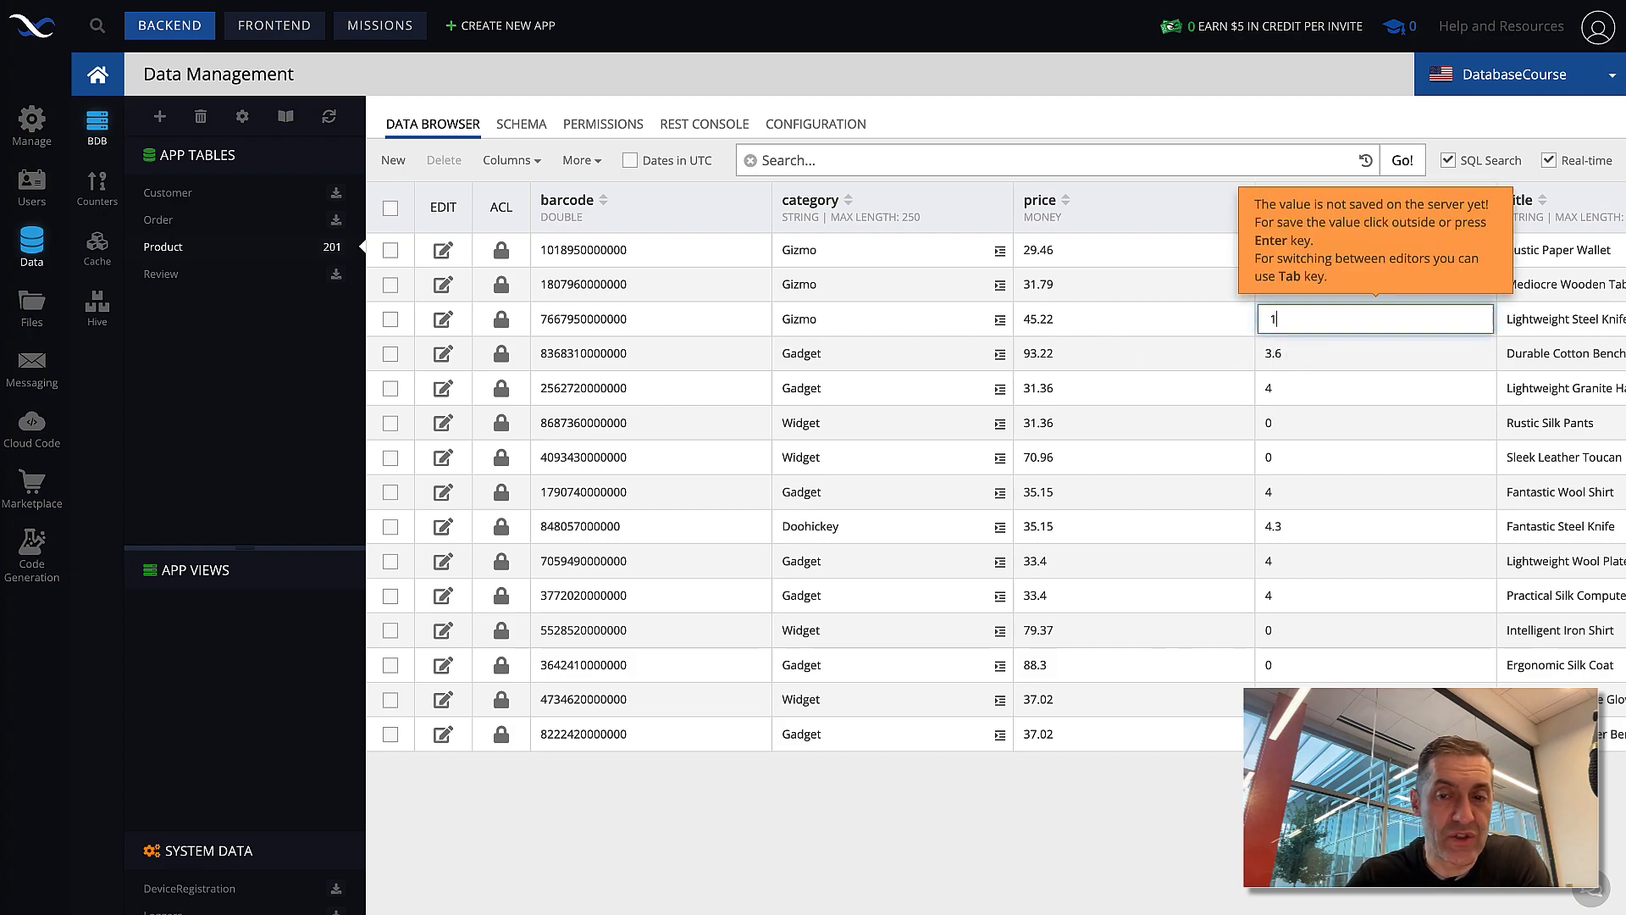
pyautogui.press('Return')
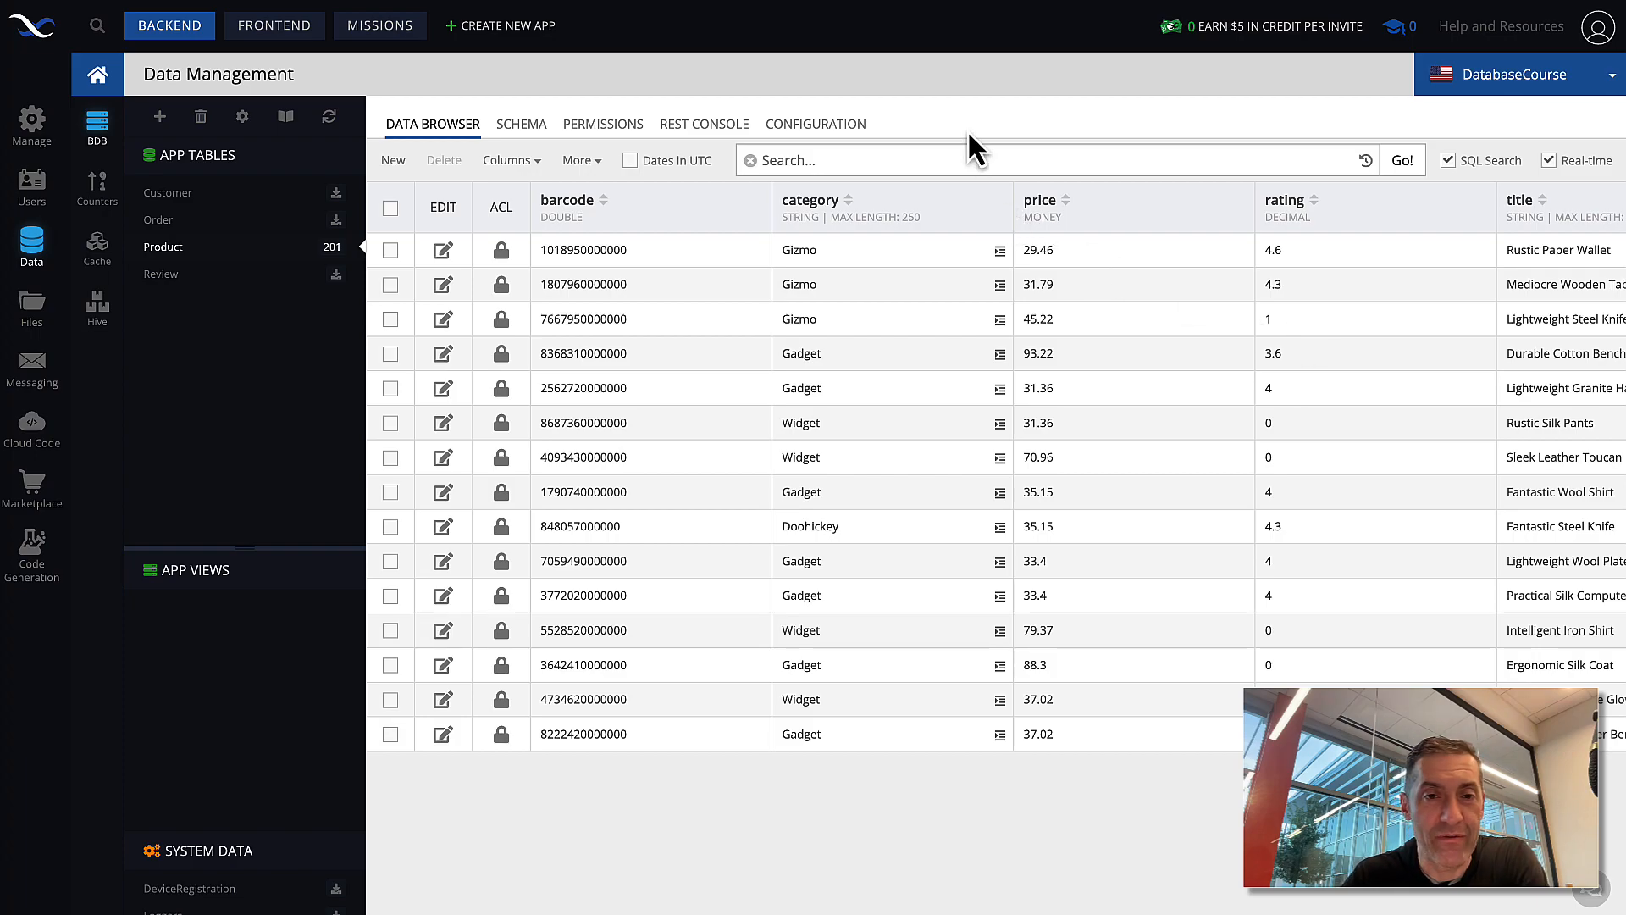
# Retrieve the Product records with a GET request in the REST console and copy the first returned object into the request body.
pyautogui.click(716, 129)
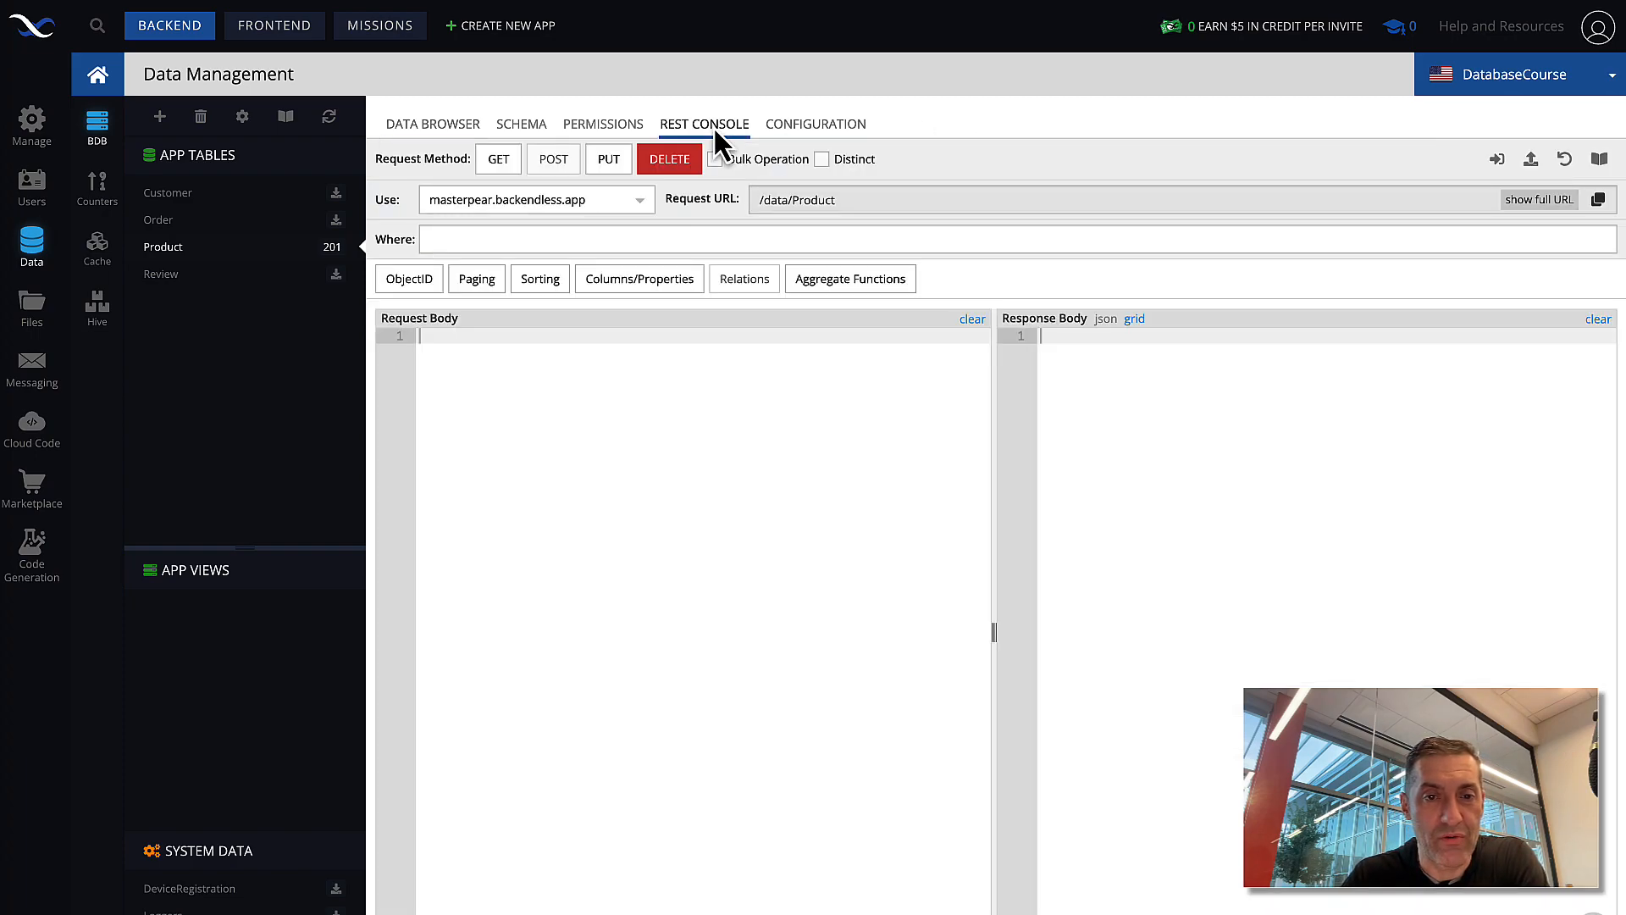
pyautogui.click(500, 165)
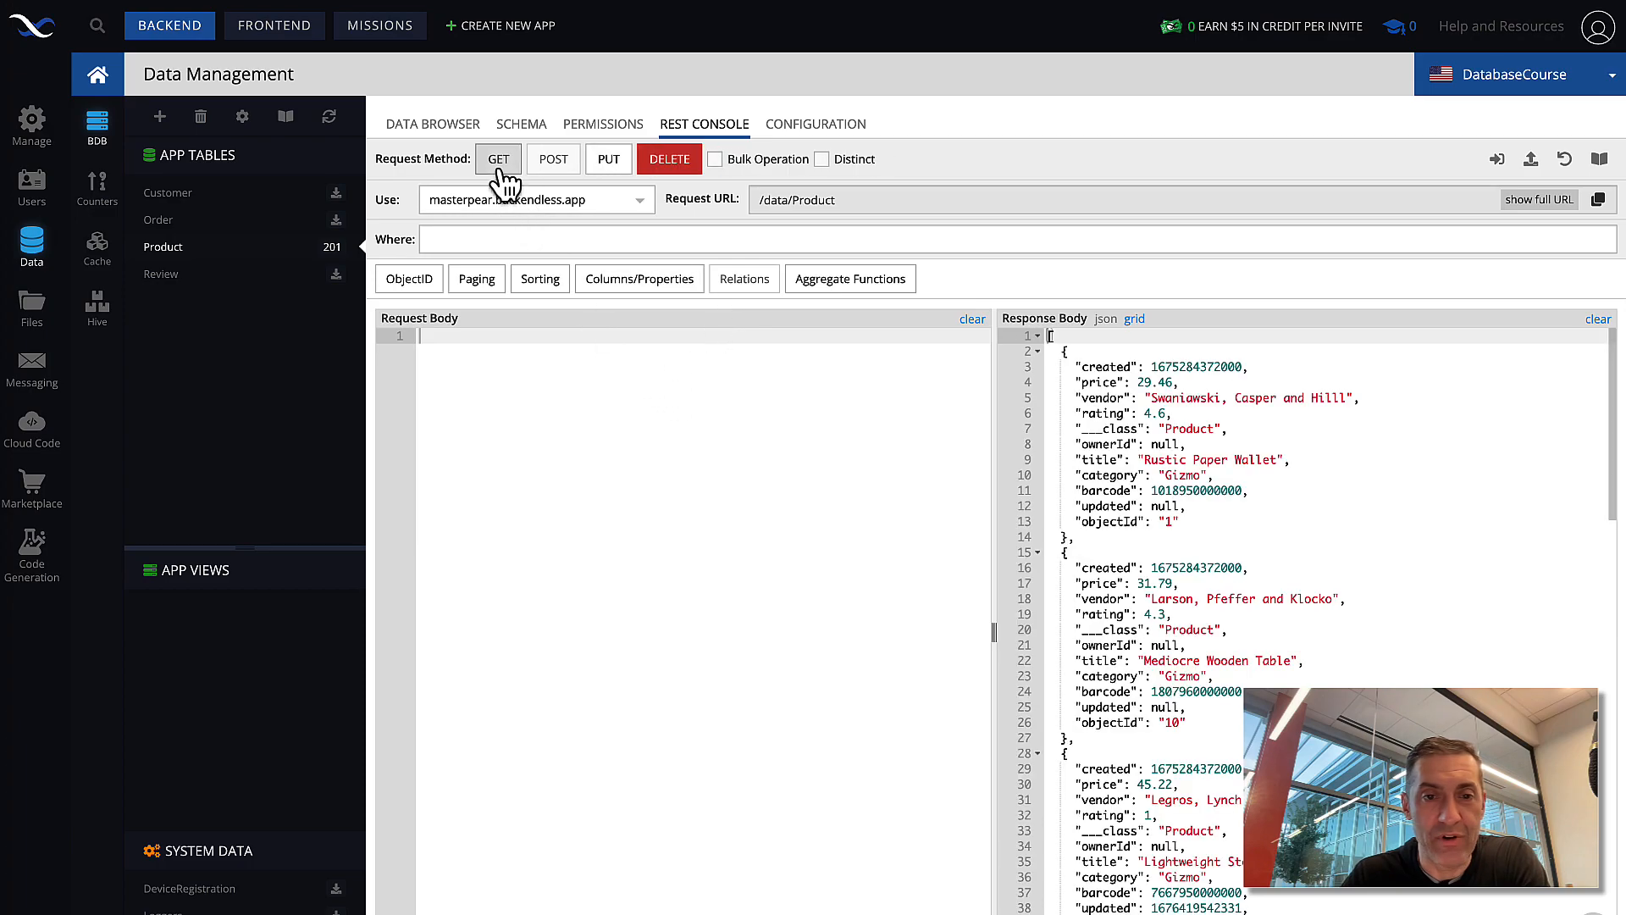
pyautogui.moveTo(1067, 538); pyautogui.dragTo(1049, 366)
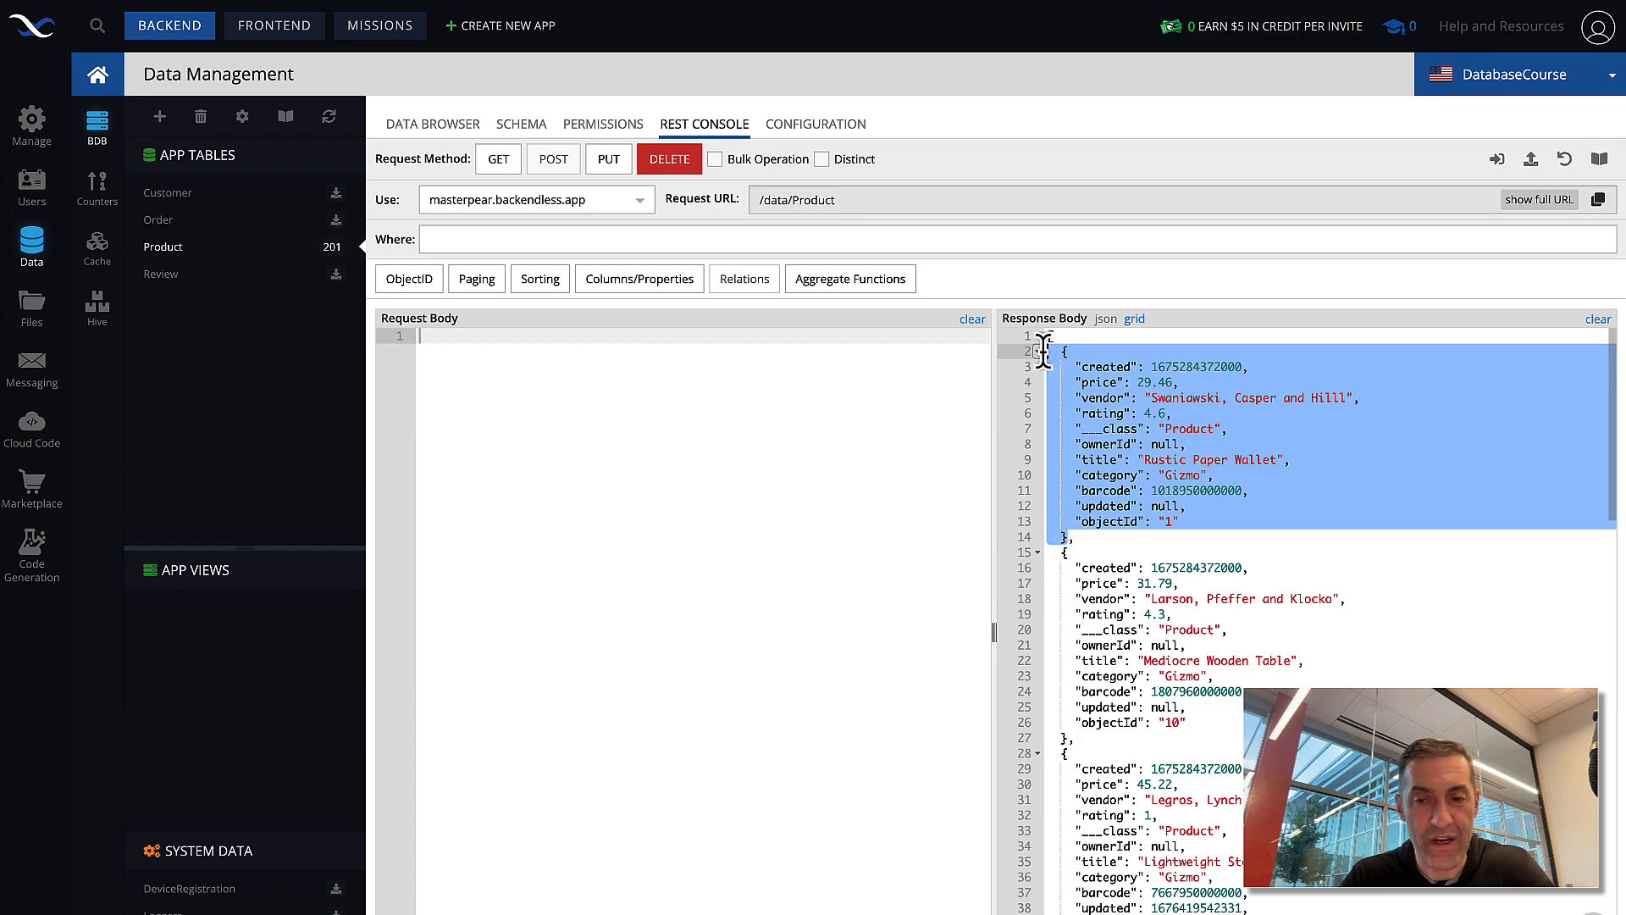
pyautogui.hotkey('ctrl', 'c')
pyautogui.click(641, 414)
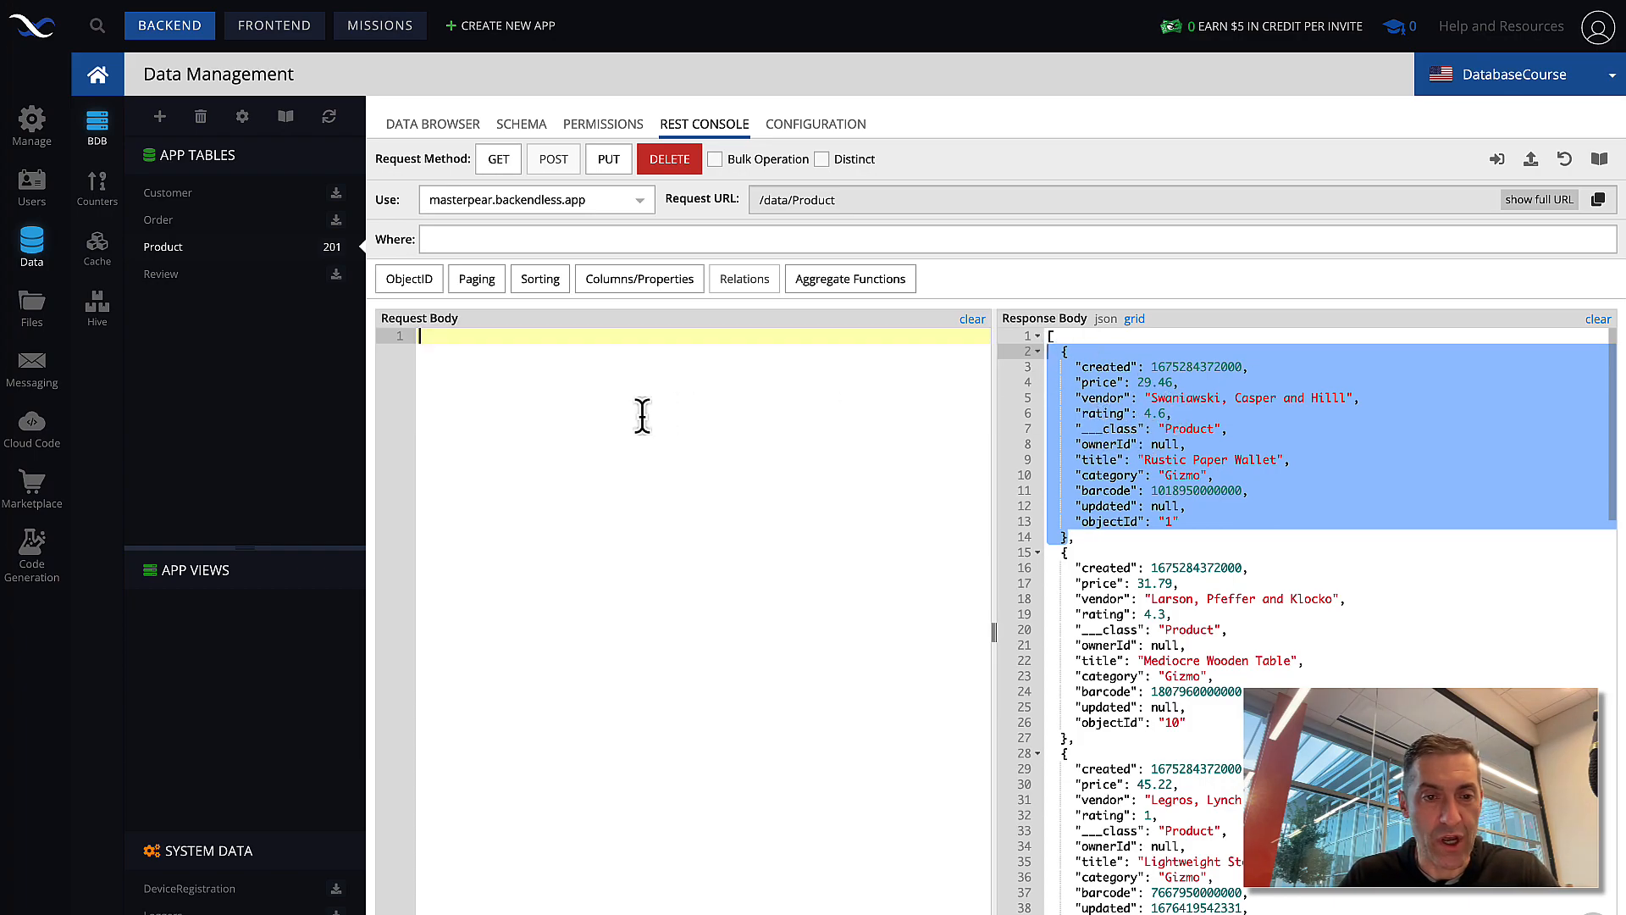
pyautogui.hotkey('ctrl', 'v')
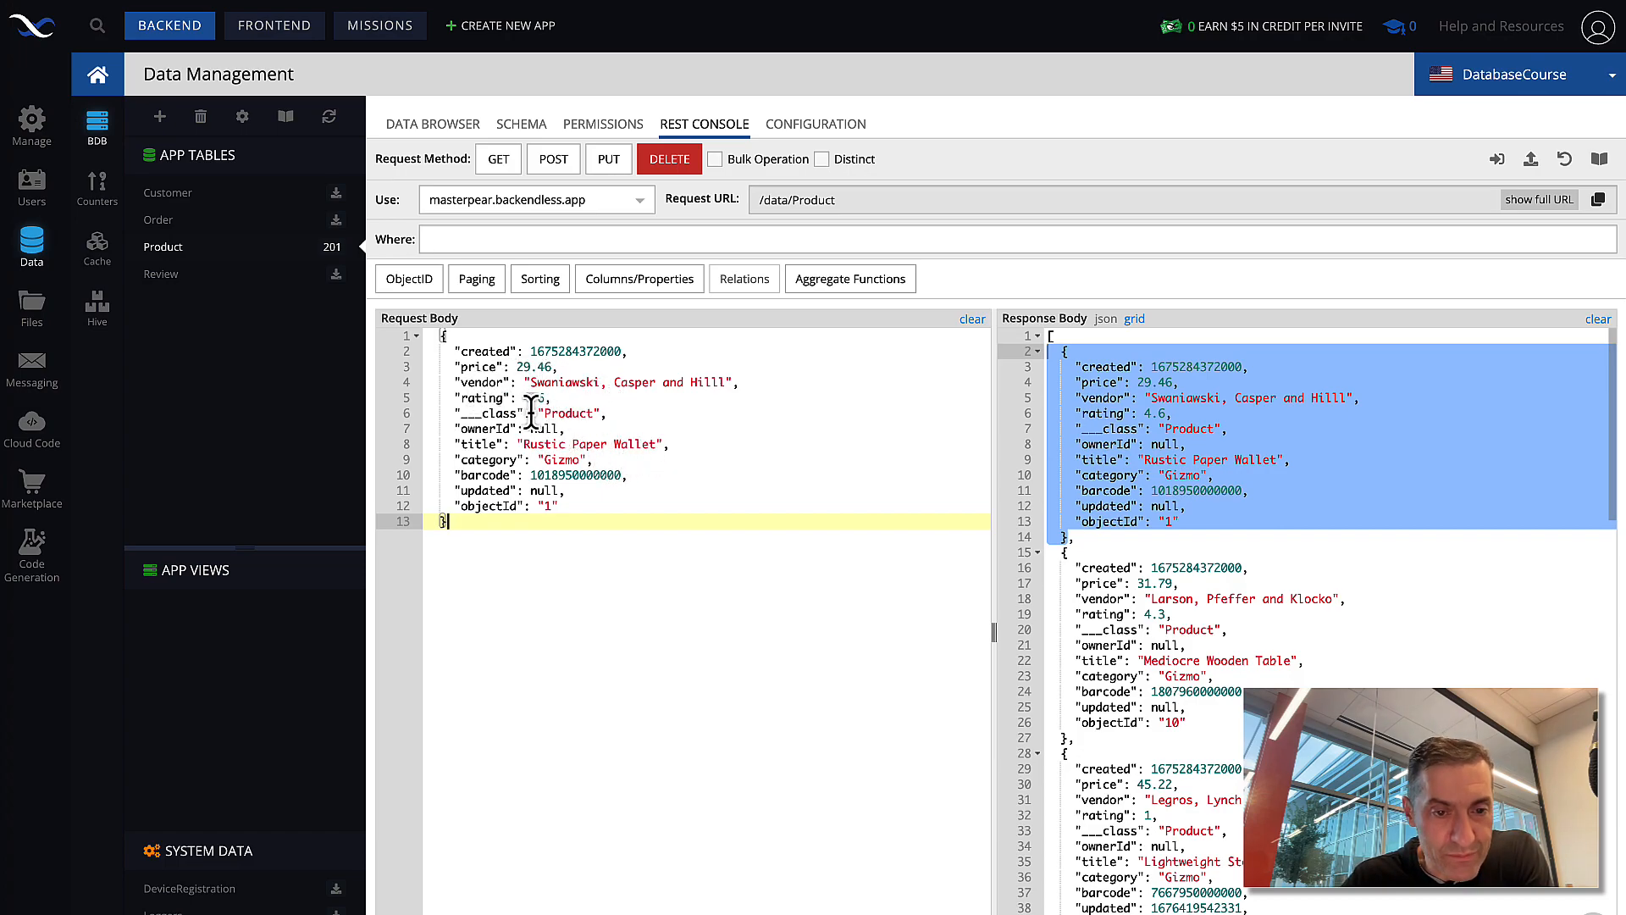
# Remove every property except rating and objectId from the JSON object in the request body.
pyautogui.click(583, 505)
pyautogui.moveTo(583, 506); pyautogui.dragTo(429, 505)
pyautogui.click(593, 503)
pyautogui.moveTo(597, 491); pyautogui.dragTo(427, 415)
pyautogui.press('BackSpace')
pyautogui.press('BackSpace')
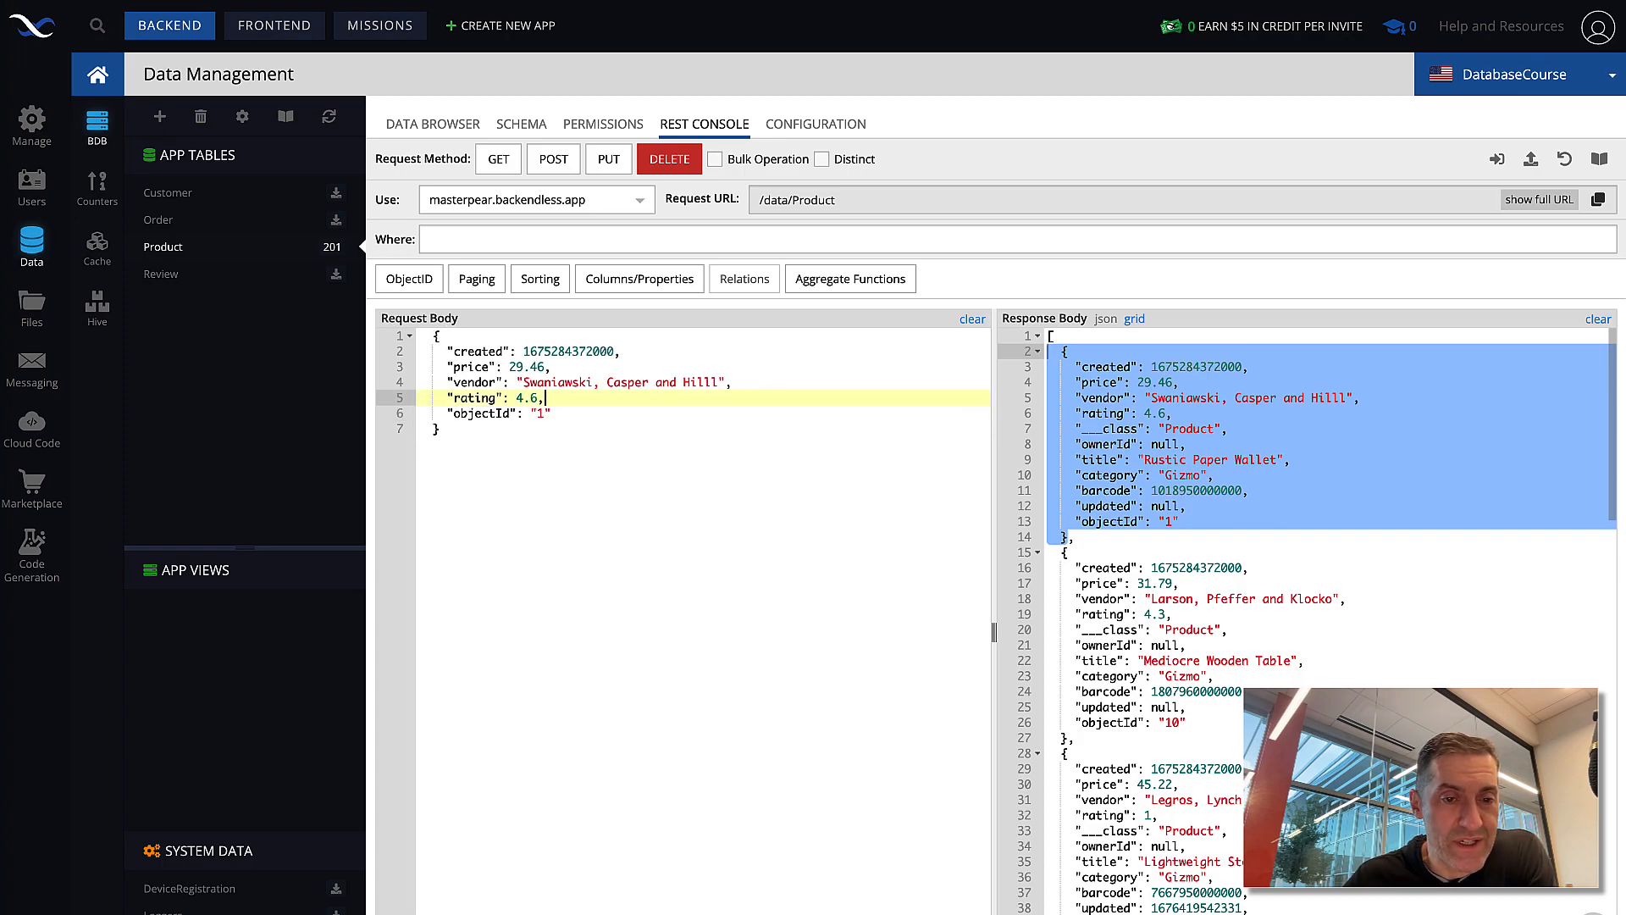
pyautogui.click(737, 382)
pyautogui.moveTo(737, 382); pyautogui.dragTo(404, 359)
pyautogui.press('BackSpace')
pyautogui.press('BackSpace')
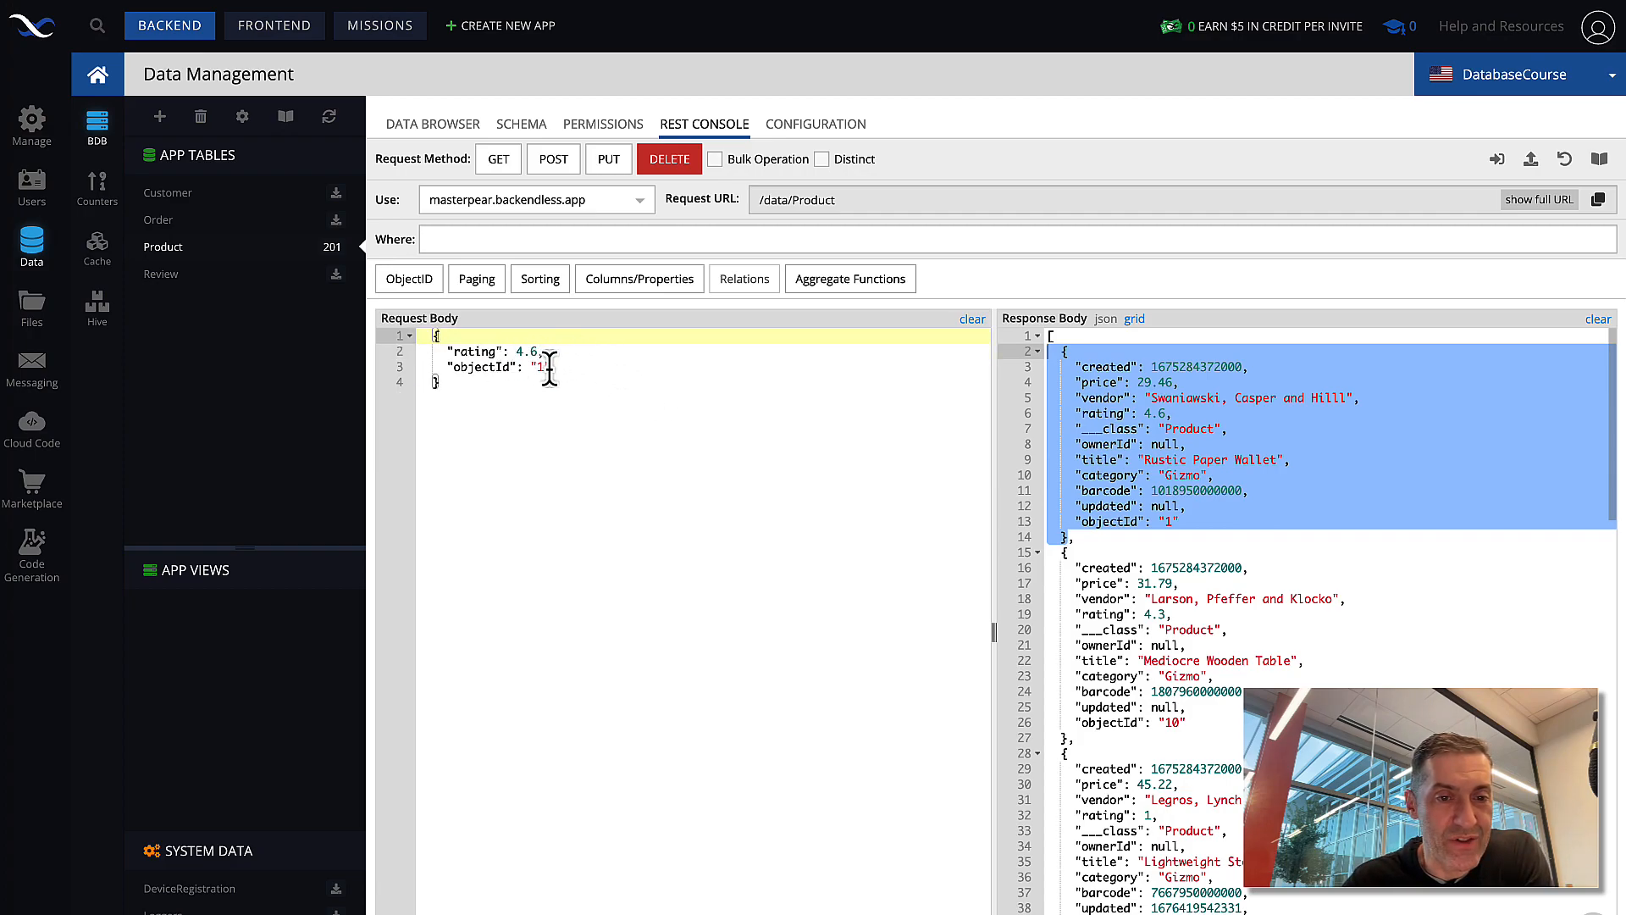
# Change the rating value in the request body to 5.
pyautogui.moveTo(561, 365); pyautogui.dragTo(410, 371)
pyautogui.click(570, 351)
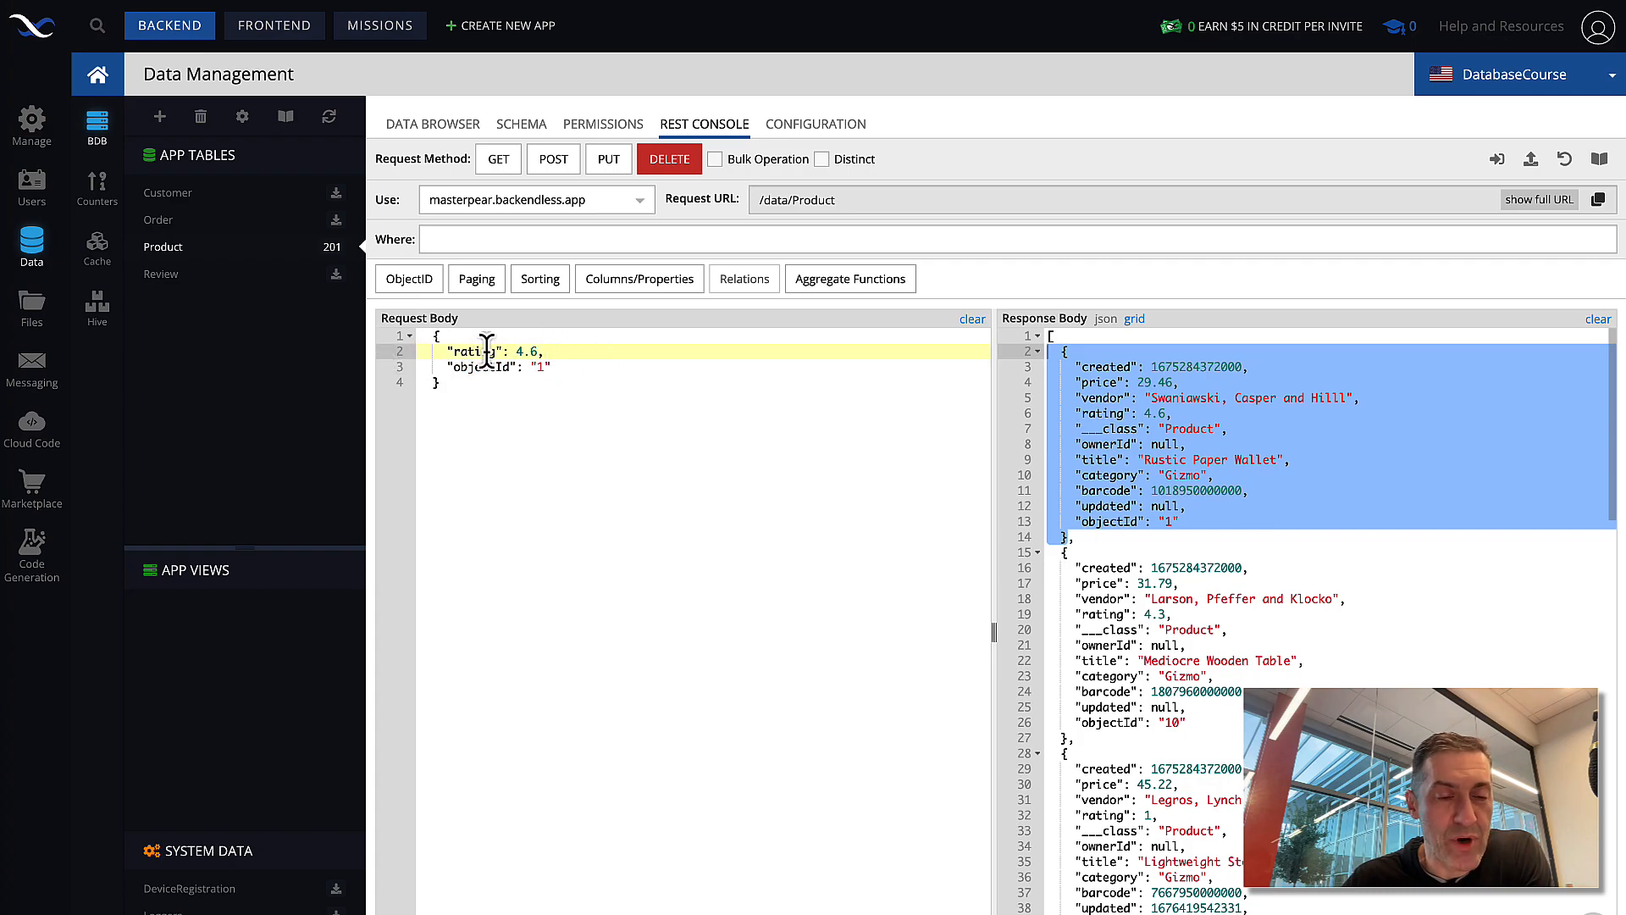
pyautogui.moveTo(543, 350); pyautogui.dragTo(516, 351)
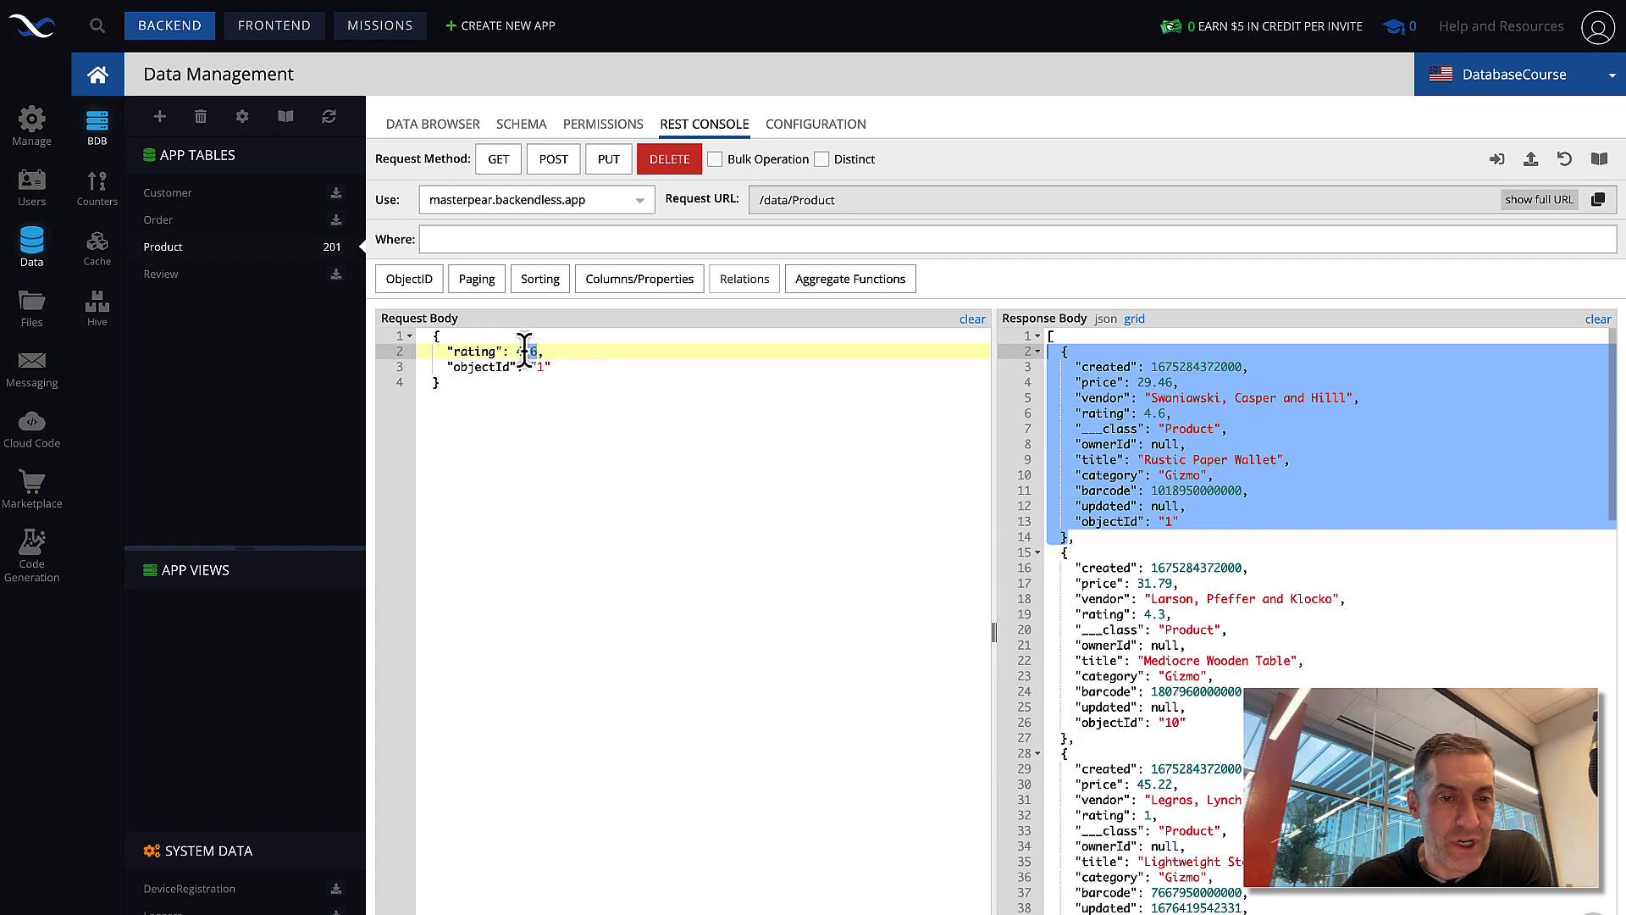
pyautogui.write('5')
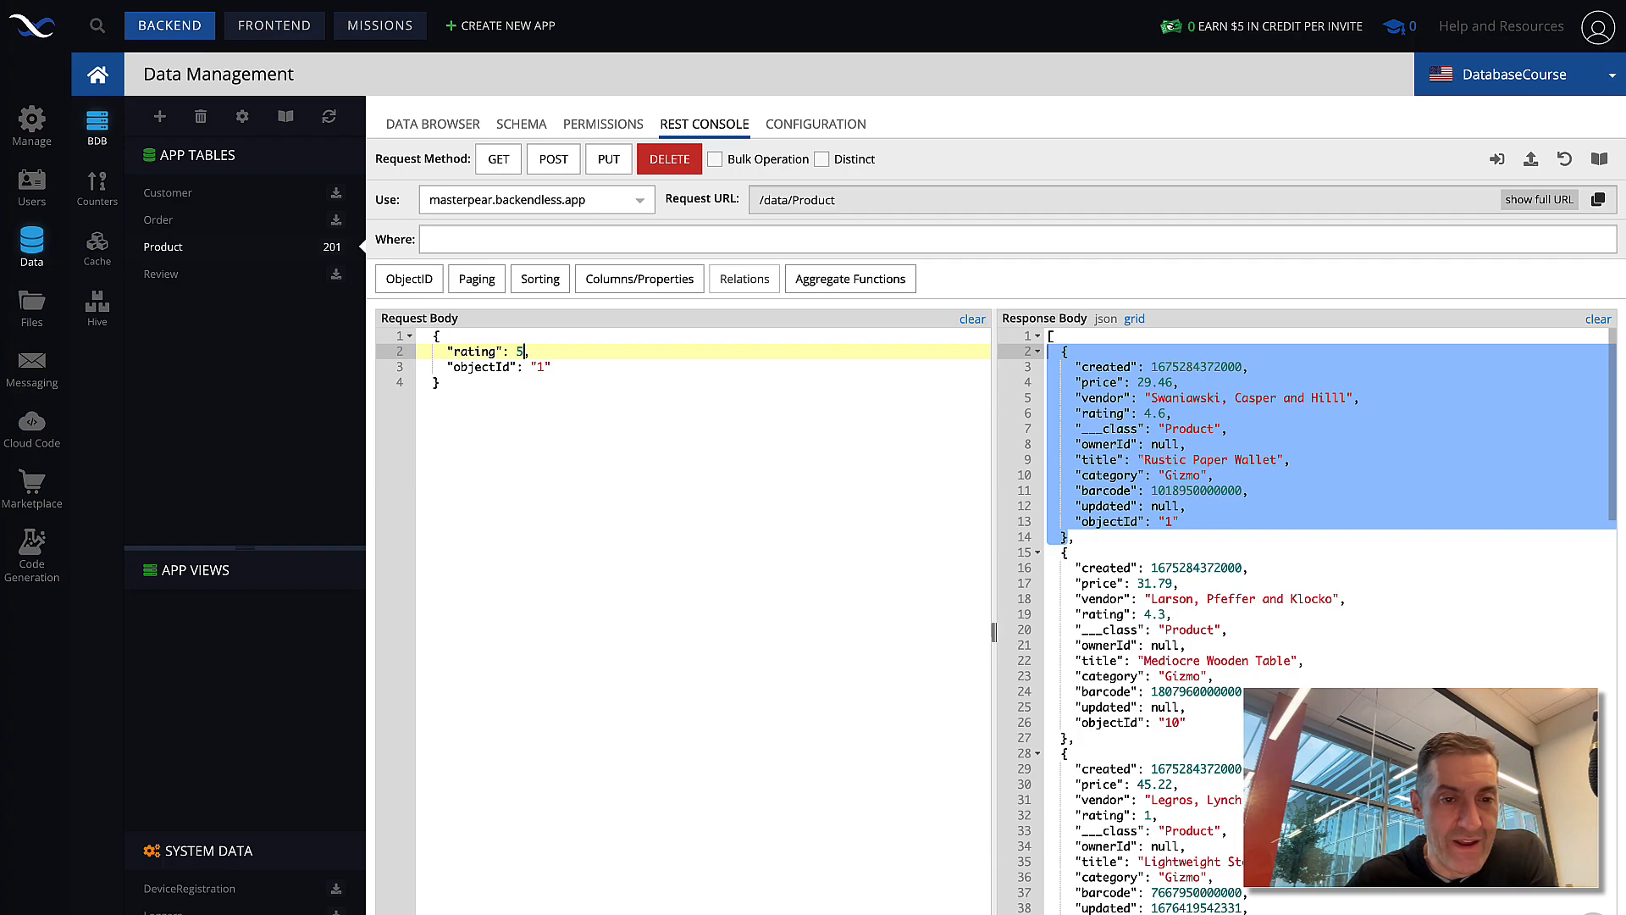
pyautogui.click(667, 387)
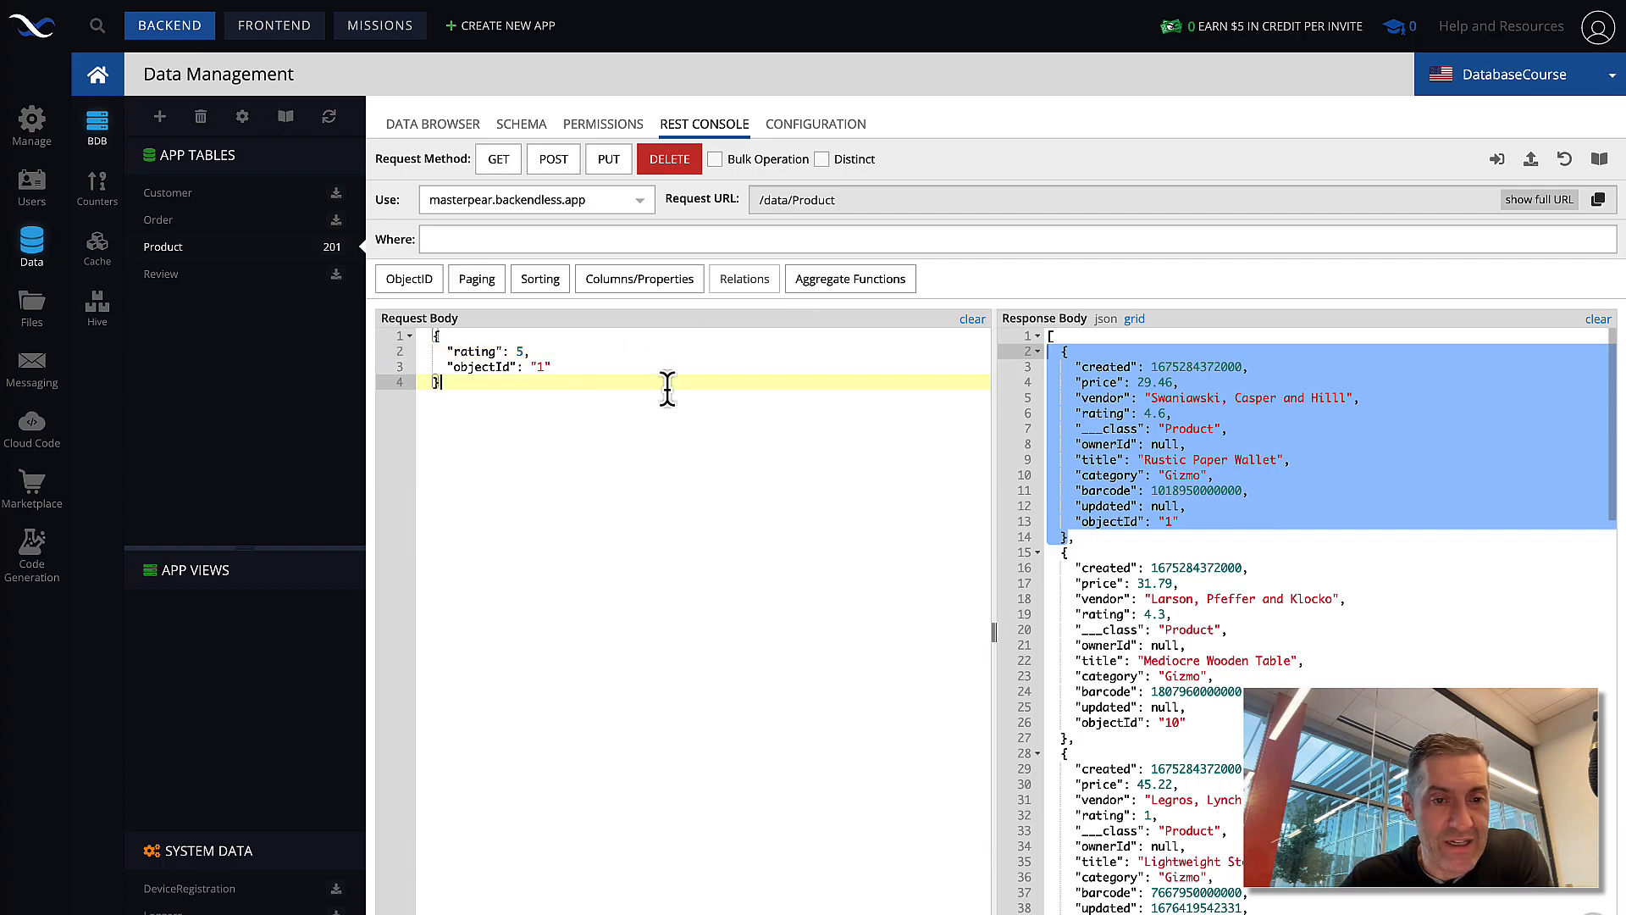
pyautogui.moveTo(440, 383); pyautogui.dragTo(431, 335)
pyautogui.click(437, 383)
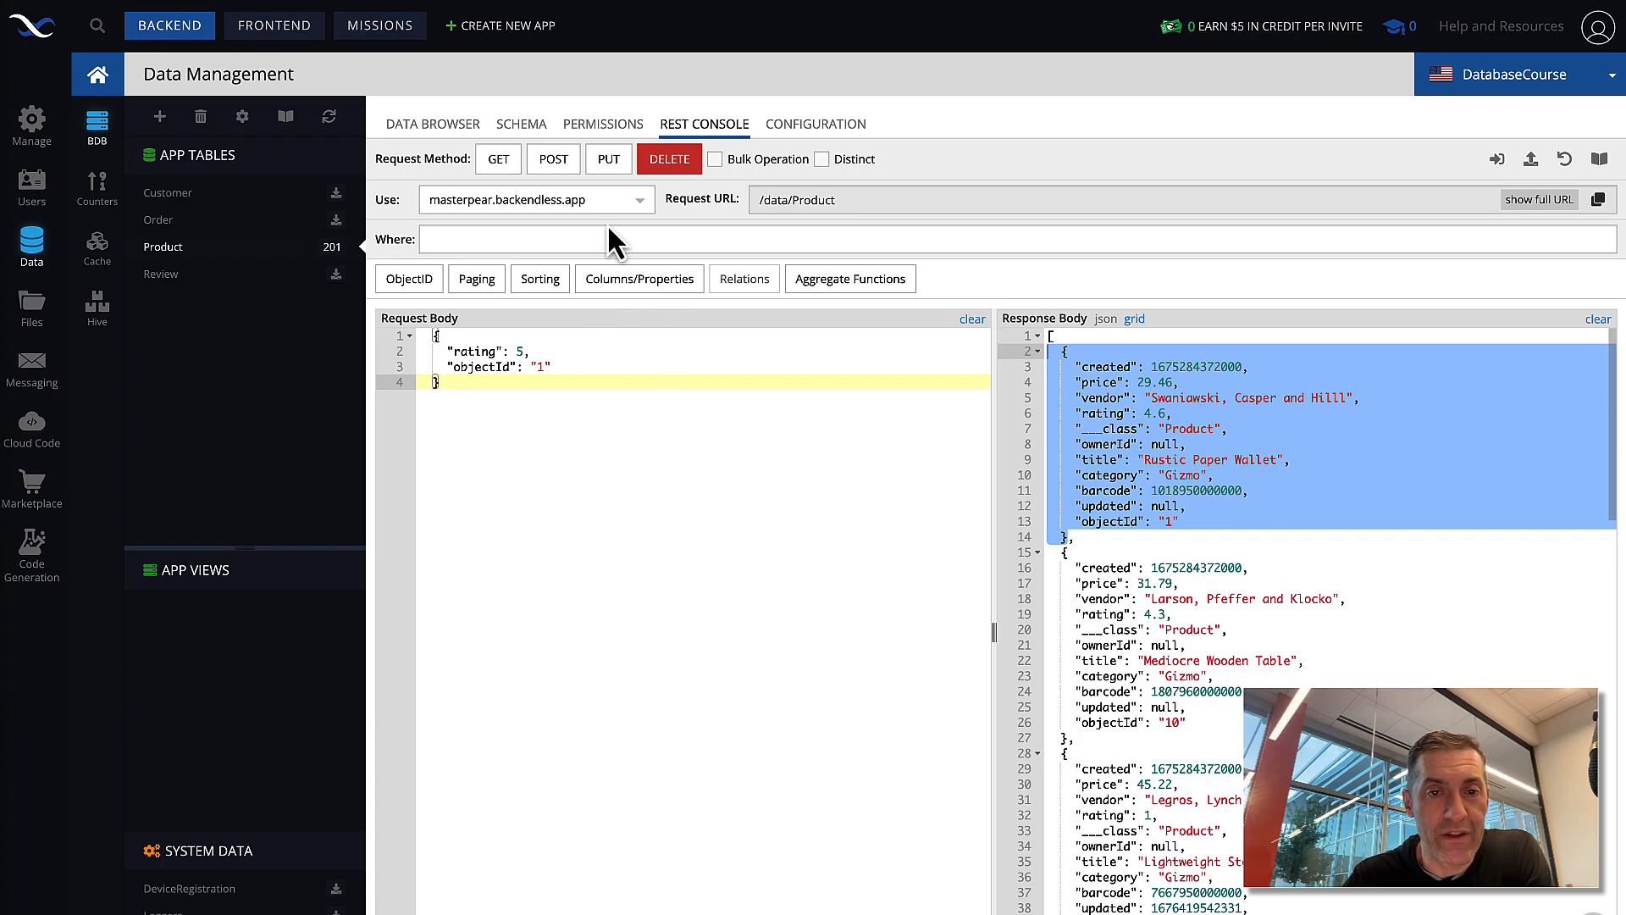
# Submit the update for object 1 as a PUT request and check the rating in the response.
pyautogui.click(608, 163)
pyautogui.click(1080, 532)
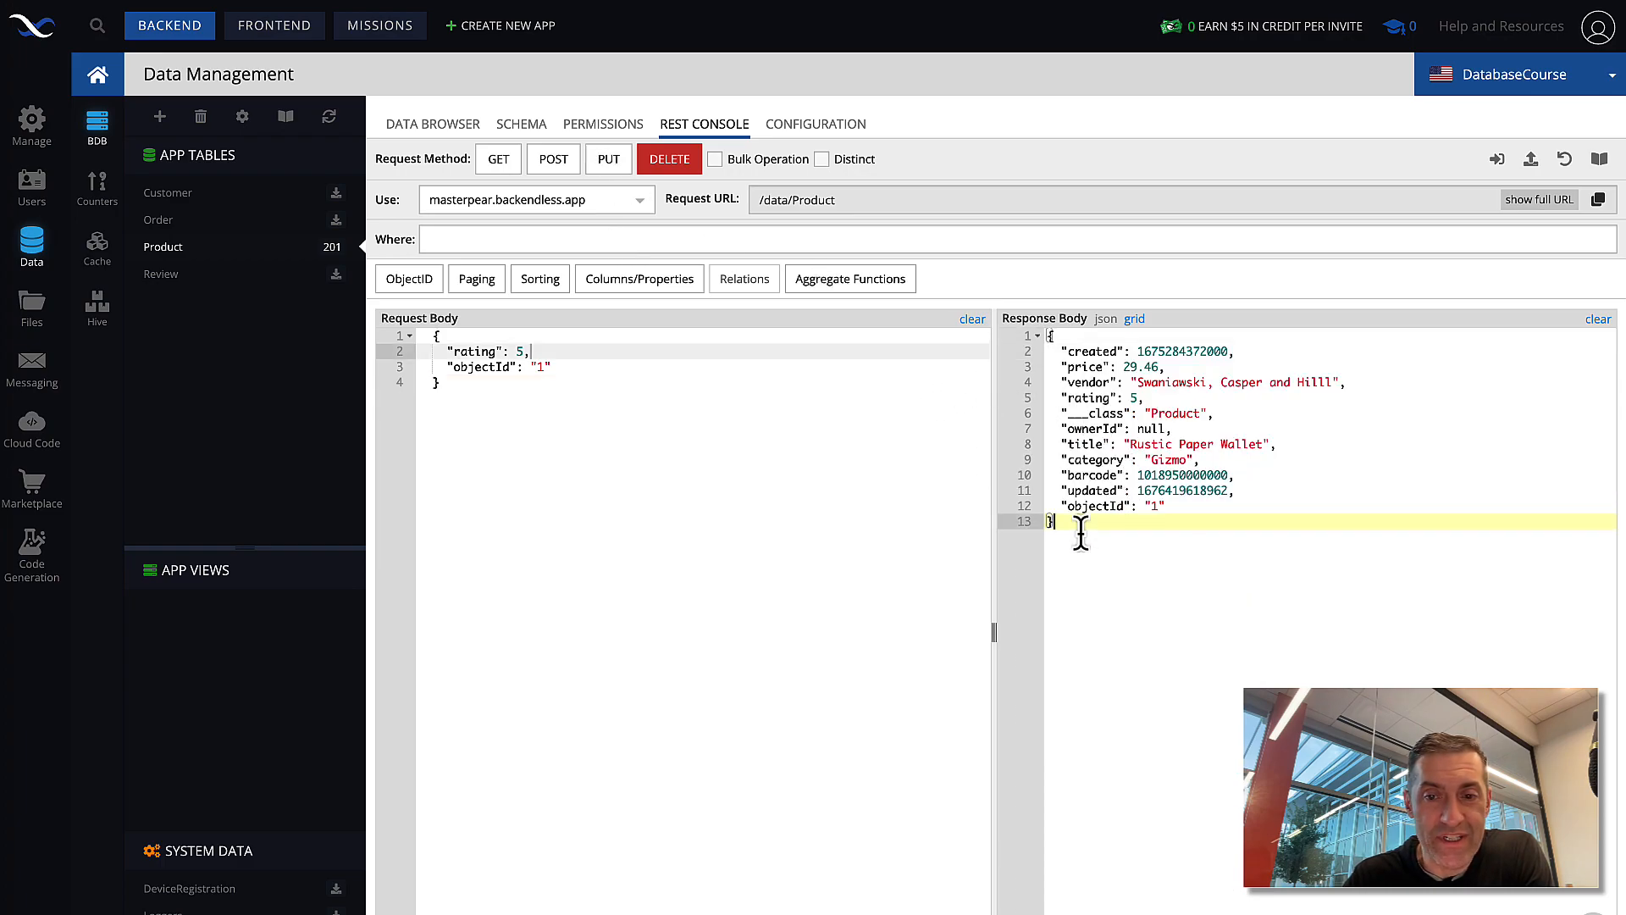
pyautogui.moveTo(1081, 532); pyautogui.dragTo(1048, 337)
pyautogui.moveTo(1190, 398); pyautogui.dragTo(1048, 398)
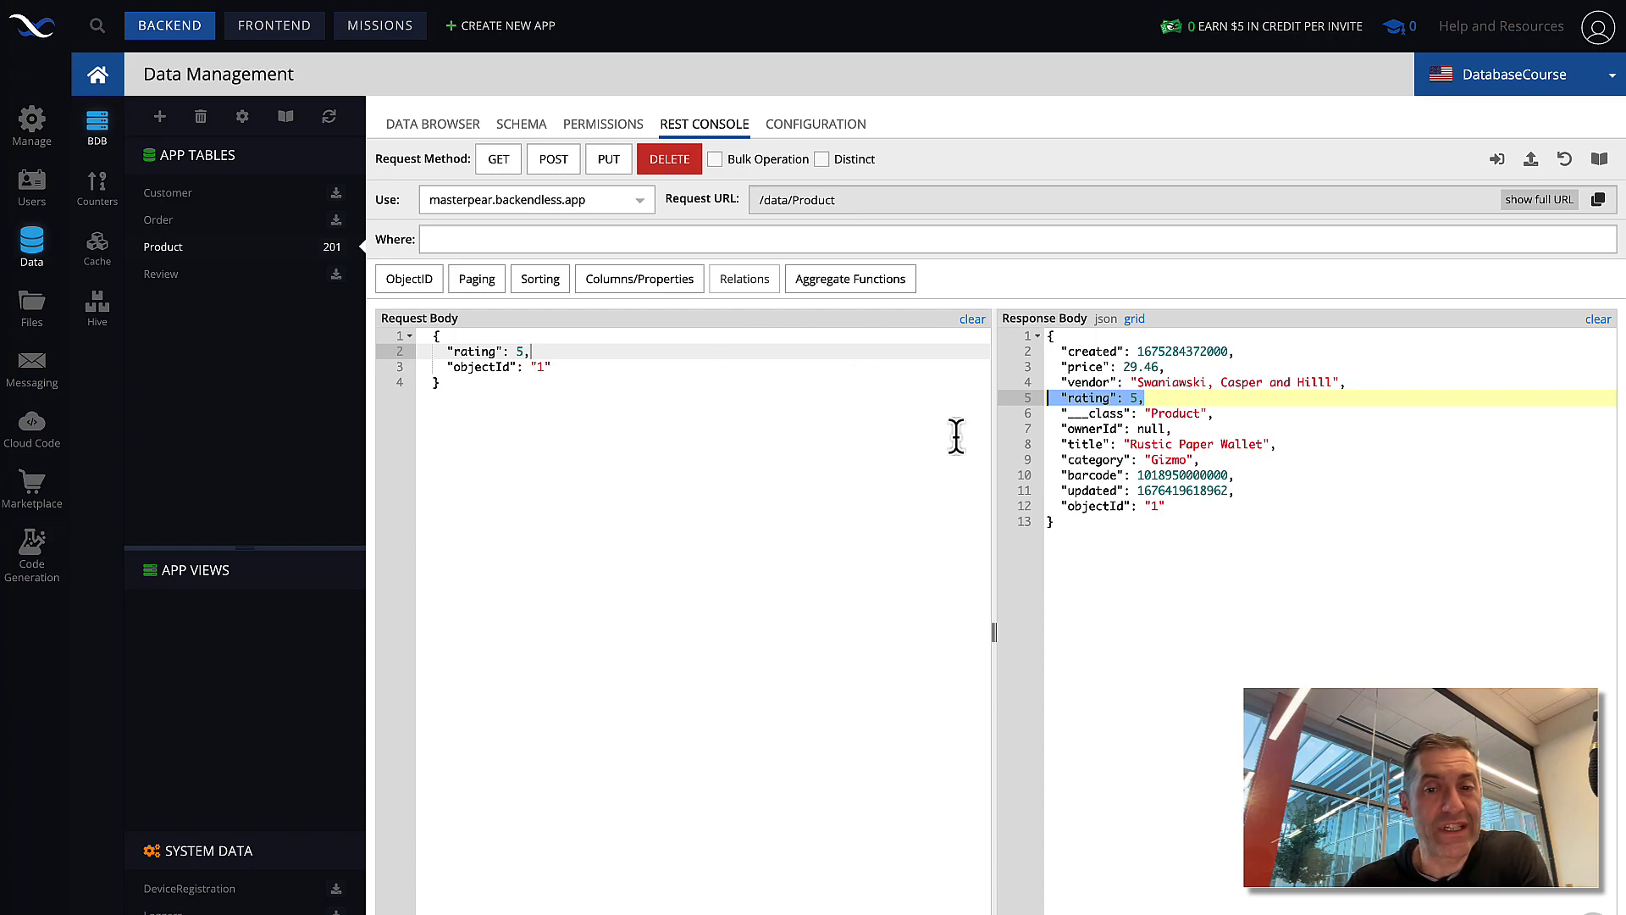
pyautogui.click(449, 388)
pyautogui.hotkey('ctrl', 'a')
pyautogui.click(481, 392)
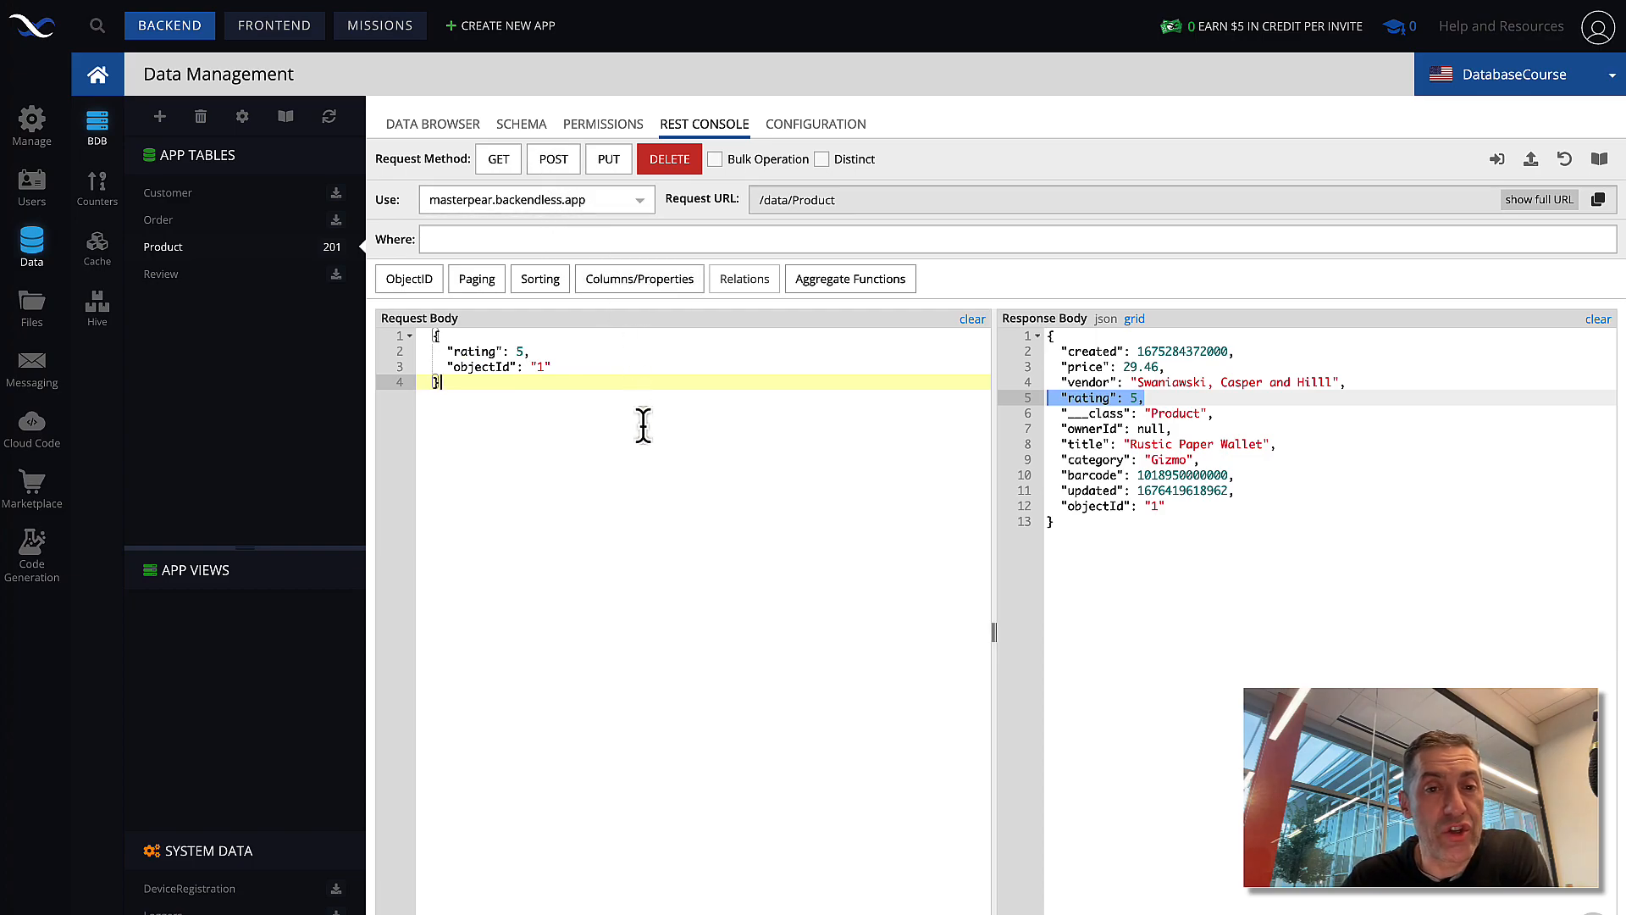
pyautogui.hotkey('ctrl', 'a')
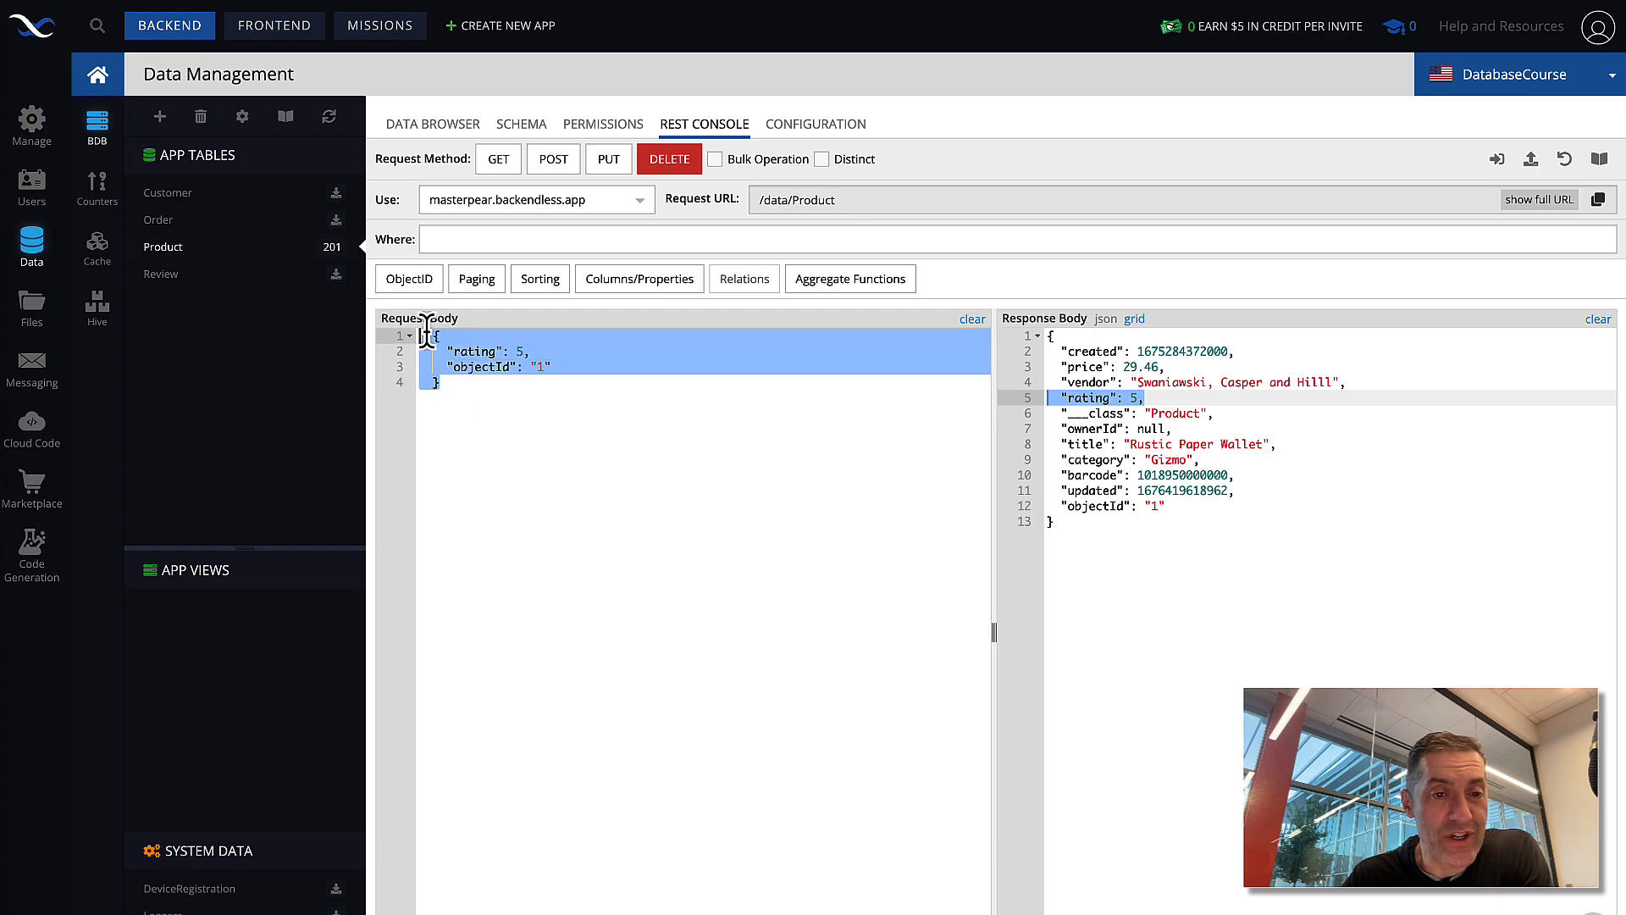
pyautogui.click(500, 398)
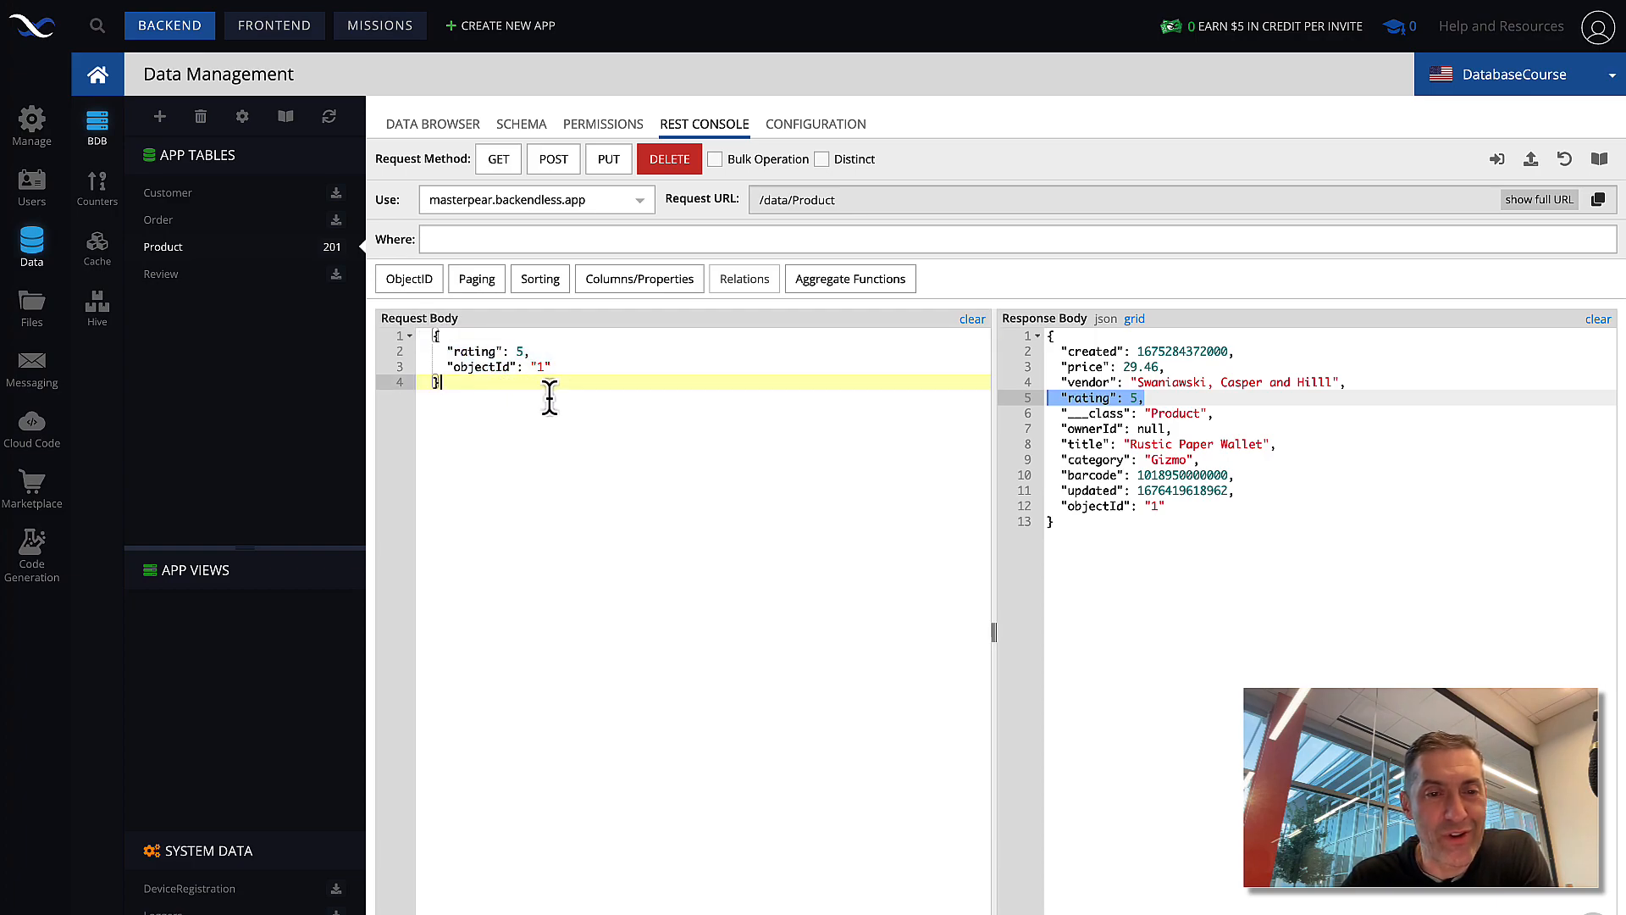
# Try to submit the same rating and objectId body as a POST request.
pyautogui.click(554, 166)
pyautogui.moveTo(1072, 403); pyautogui.dragTo(1020, 335)
pyautogui.click(1144, 402)
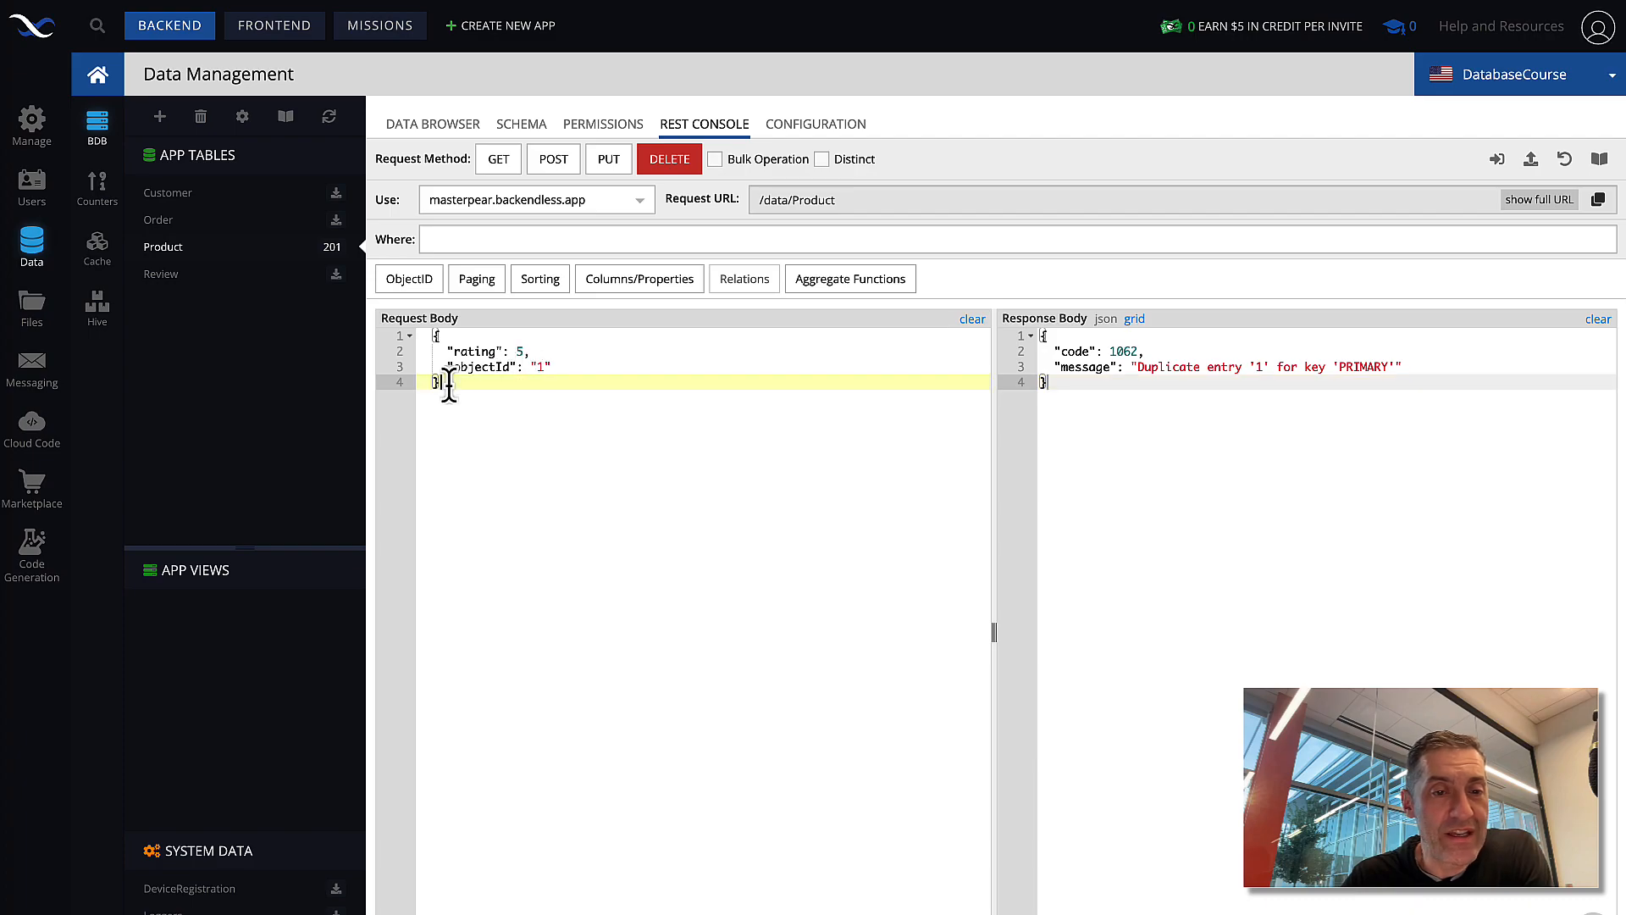
# Resubmit the request body containing objectId 1 with the PUT method.
pyautogui.moveTo(449, 386); pyautogui.dragTo(417, 337)
pyautogui.click(517, 372)
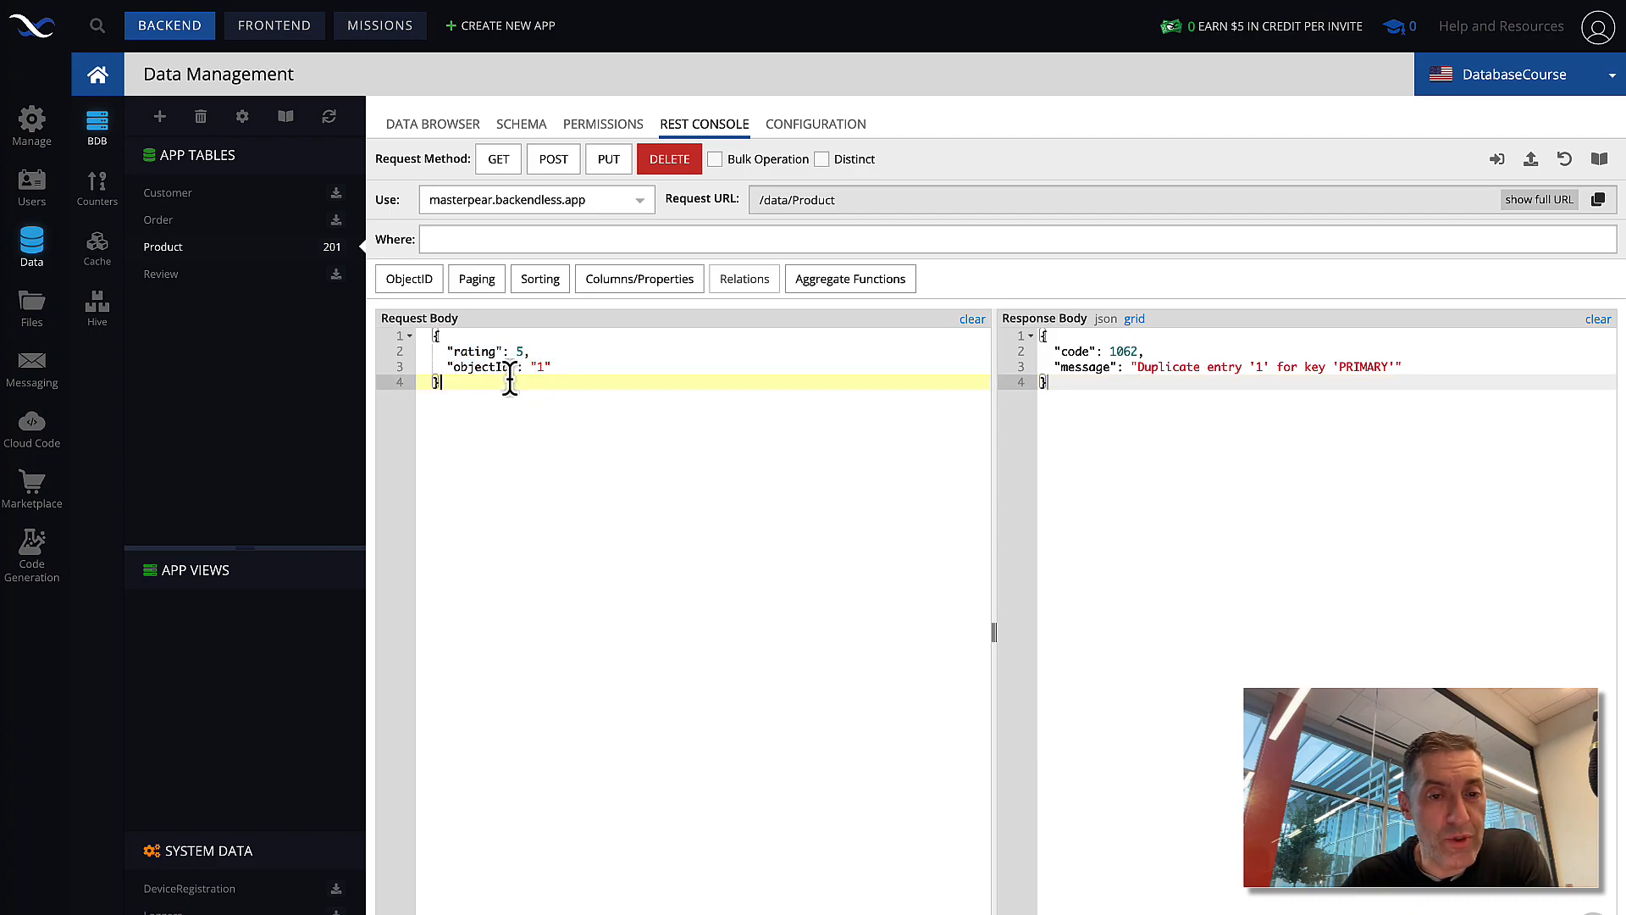
pyautogui.moveTo(559, 367); pyautogui.dragTo(436, 372)
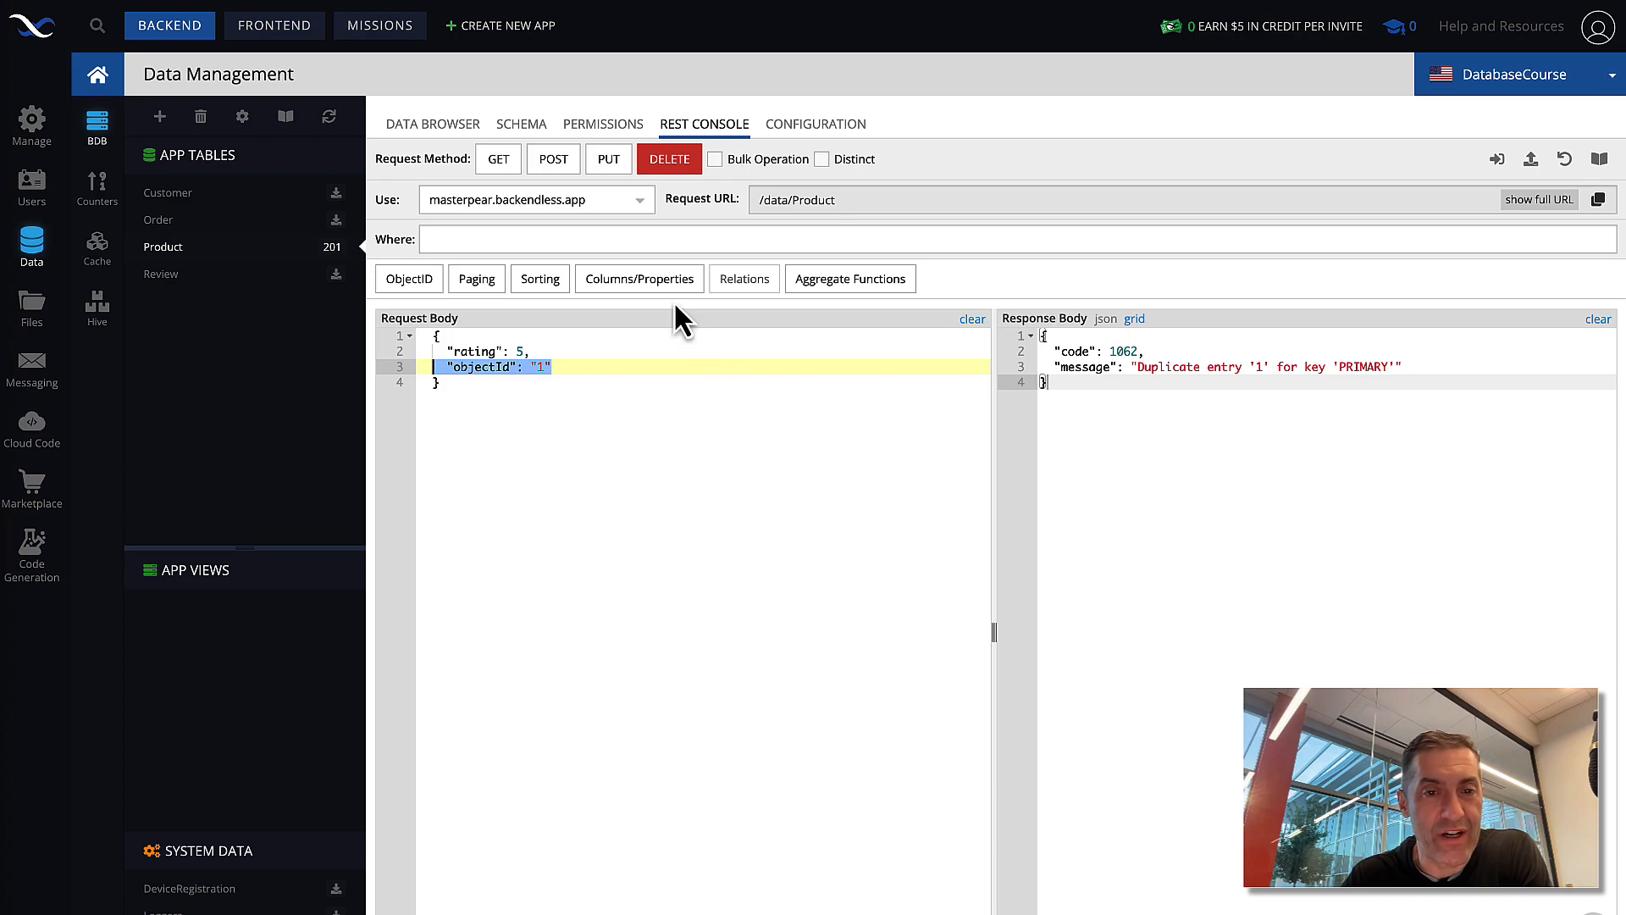
pyautogui.click(610, 163)
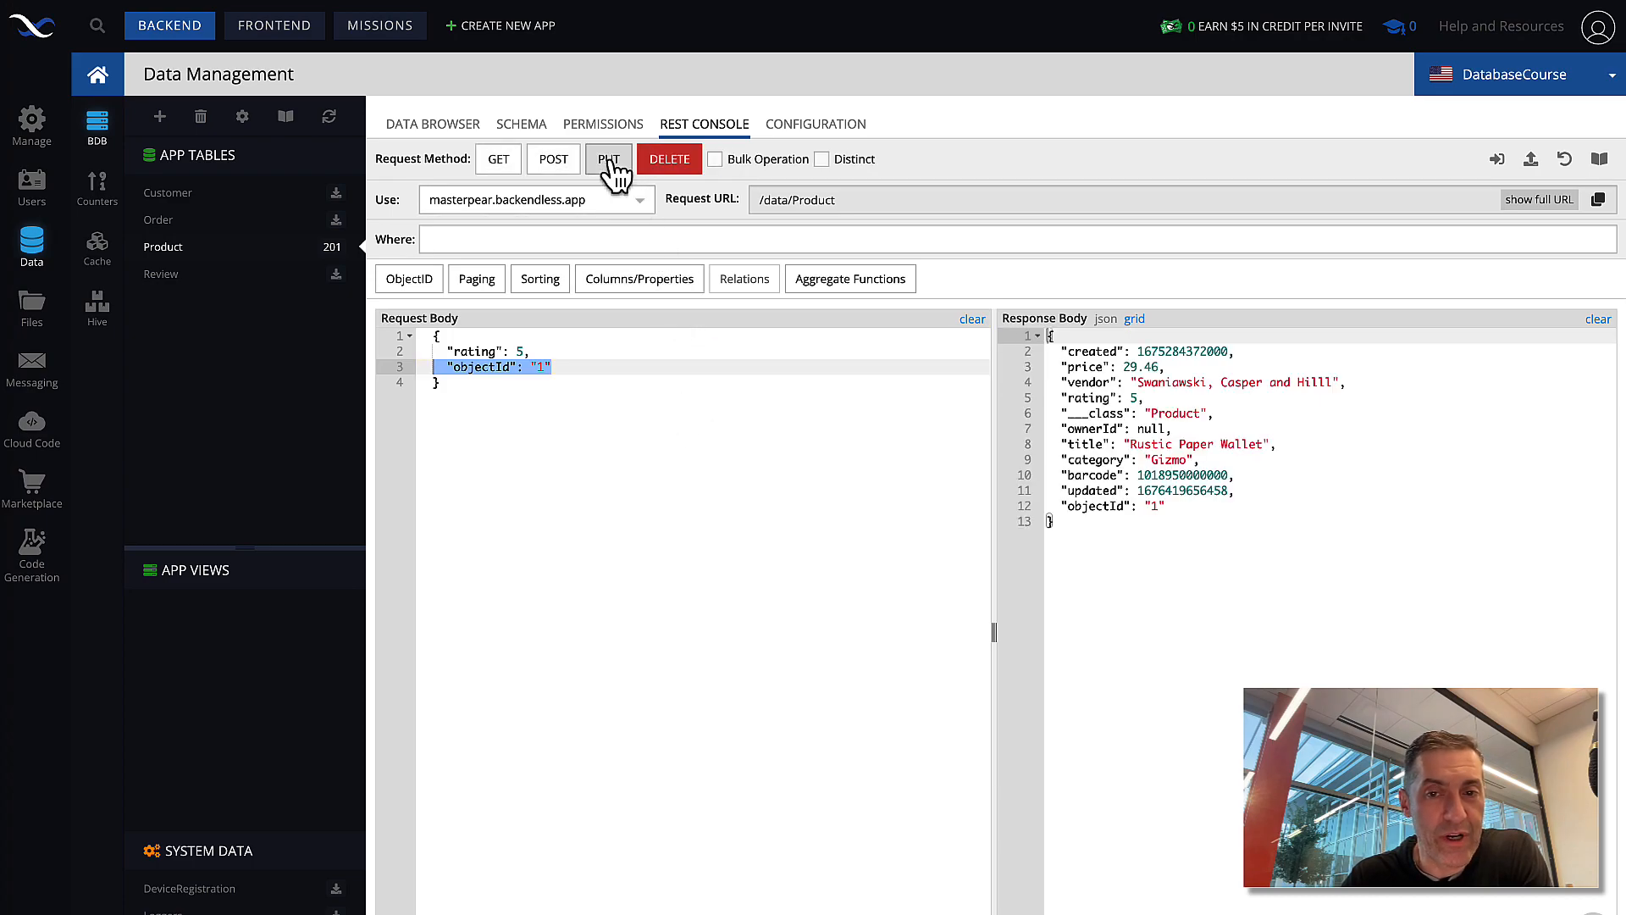
pyautogui.moveTo(581, 440); pyautogui.dragTo(421, 345)
pyautogui.click(531, 416)
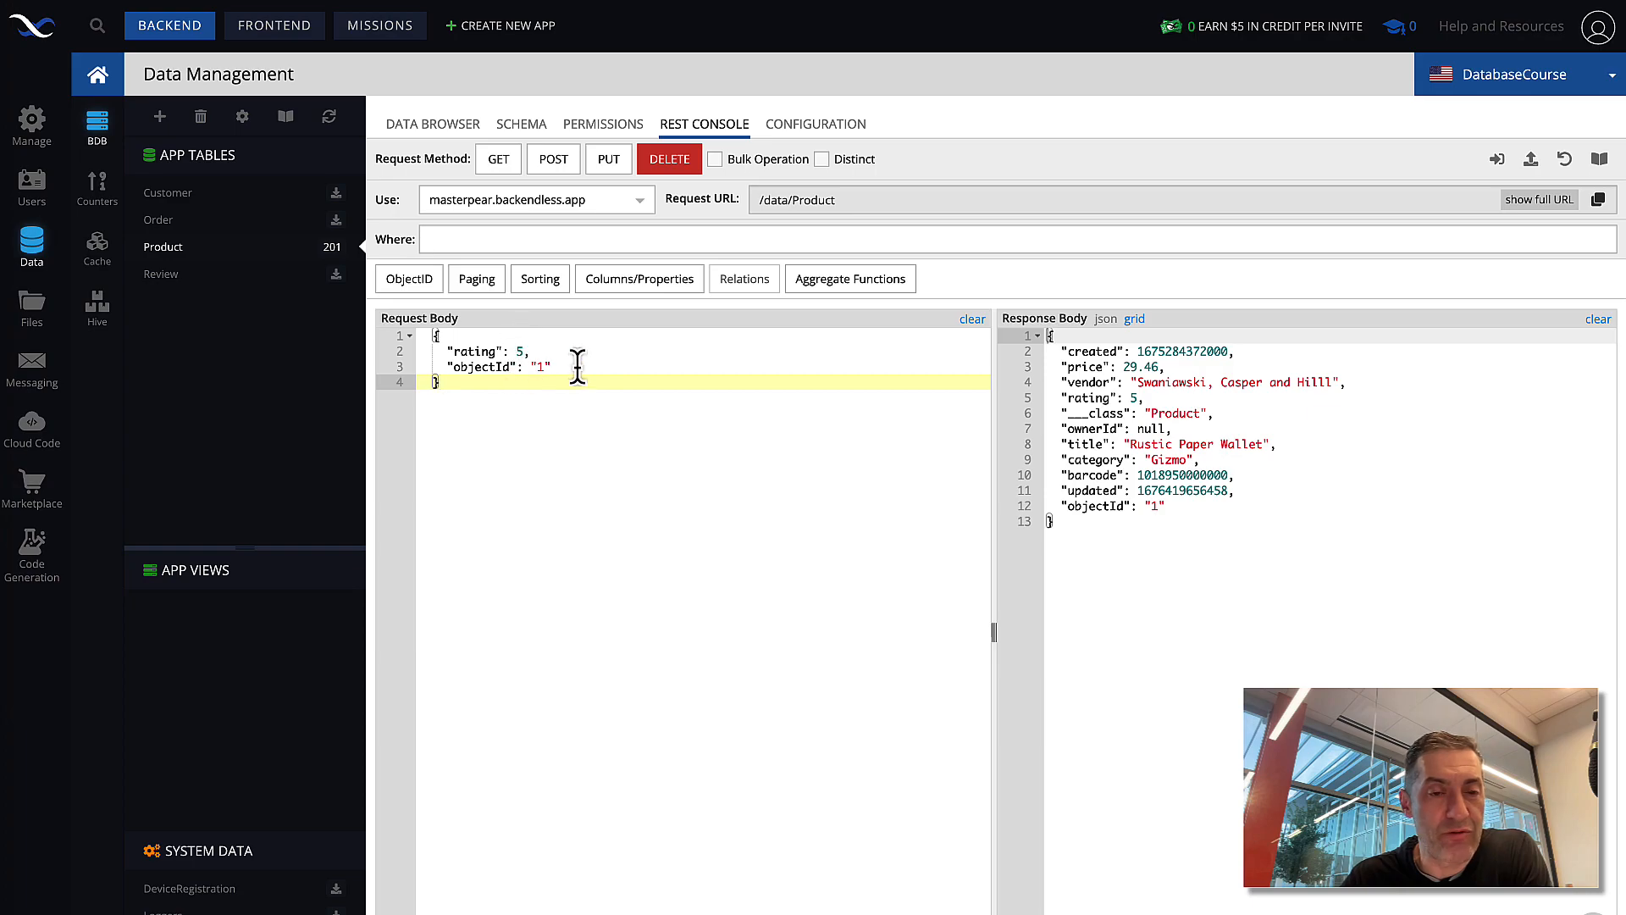
pyautogui.moveTo(447, 351); pyautogui.dragTo(549, 351)
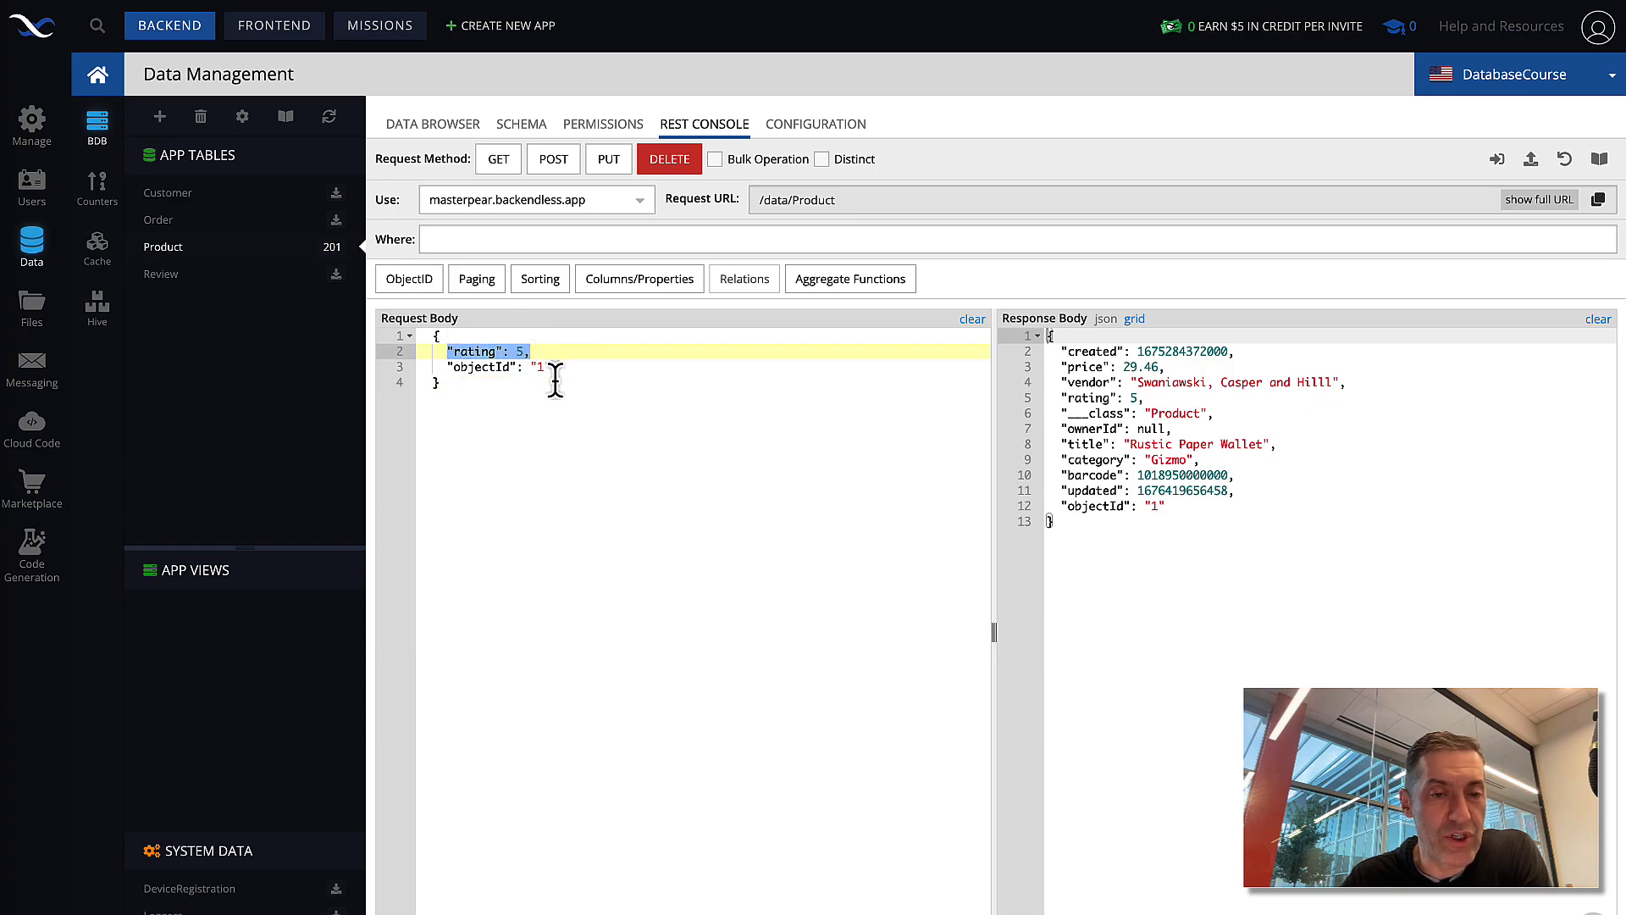
pyautogui.click(556, 381)
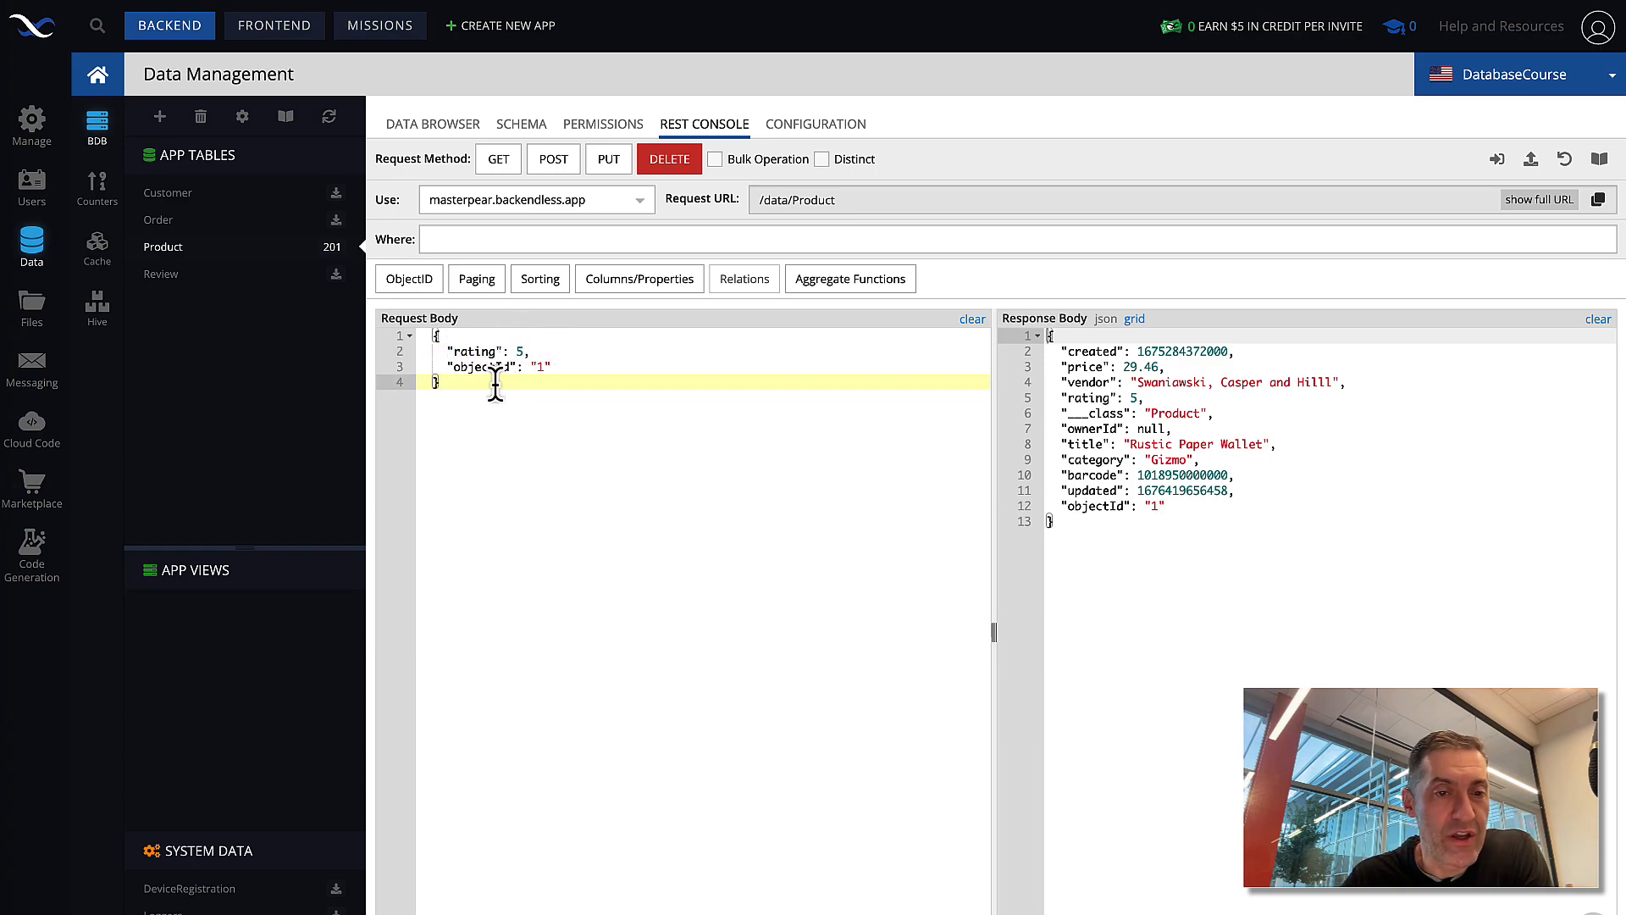
pyautogui.moveTo(442, 382); pyautogui.dragTo(417, 340)
pyautogui.click(467, 383)
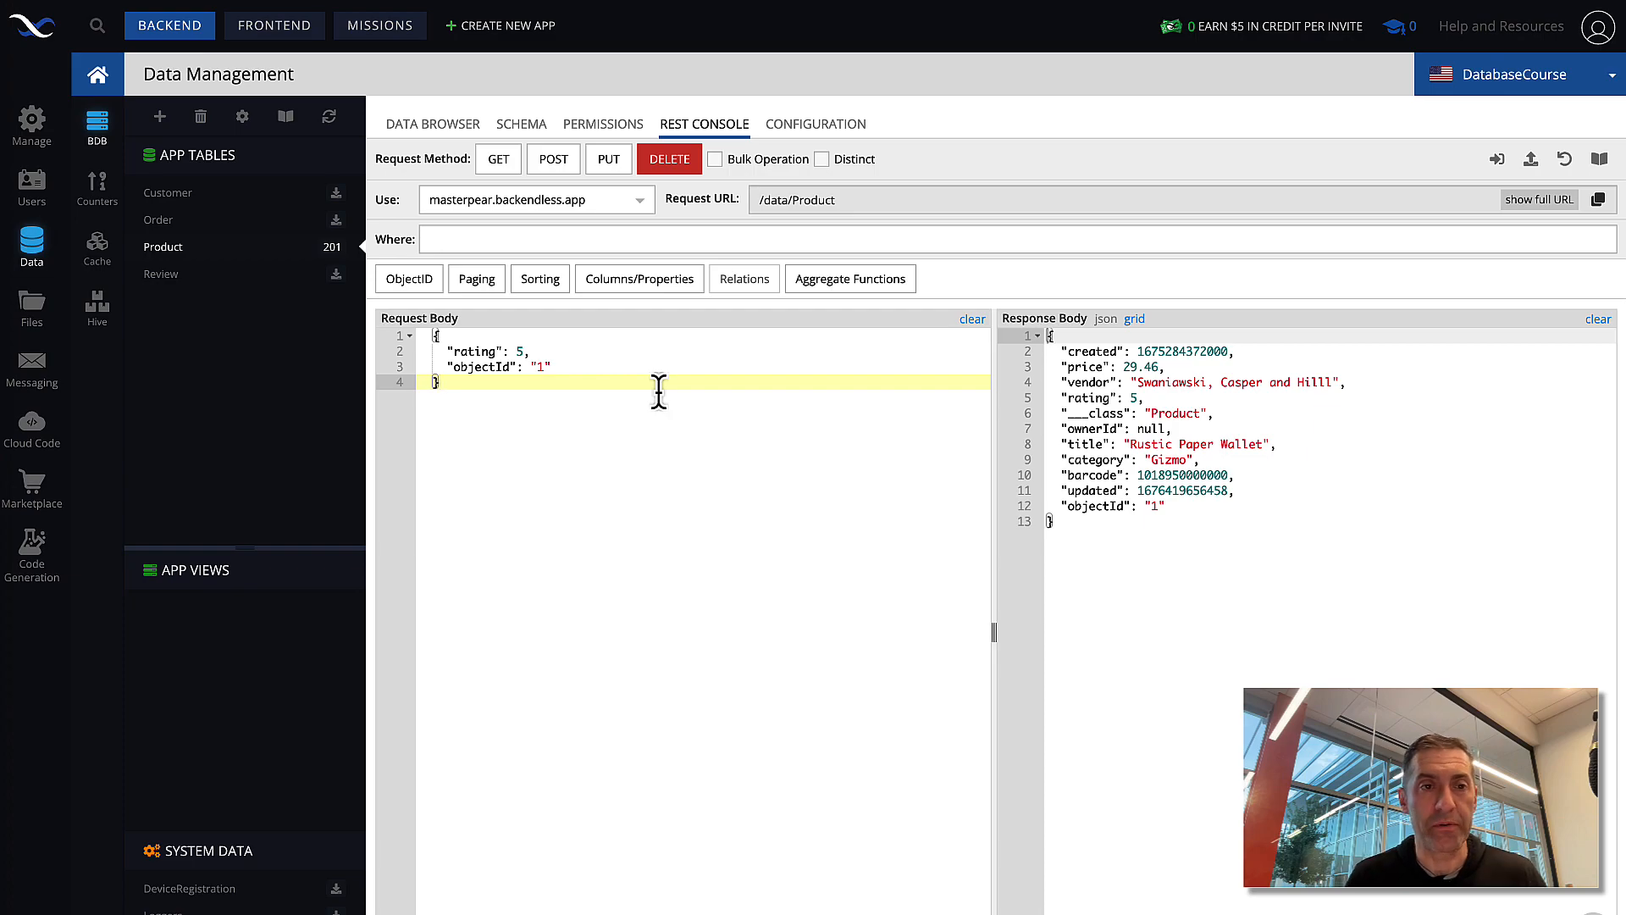
# Create a frontend page named objectupdate in UI Builder from the "Object Update API" Lecture page template in the Marketplace.
pyautogui.click(268, 36)
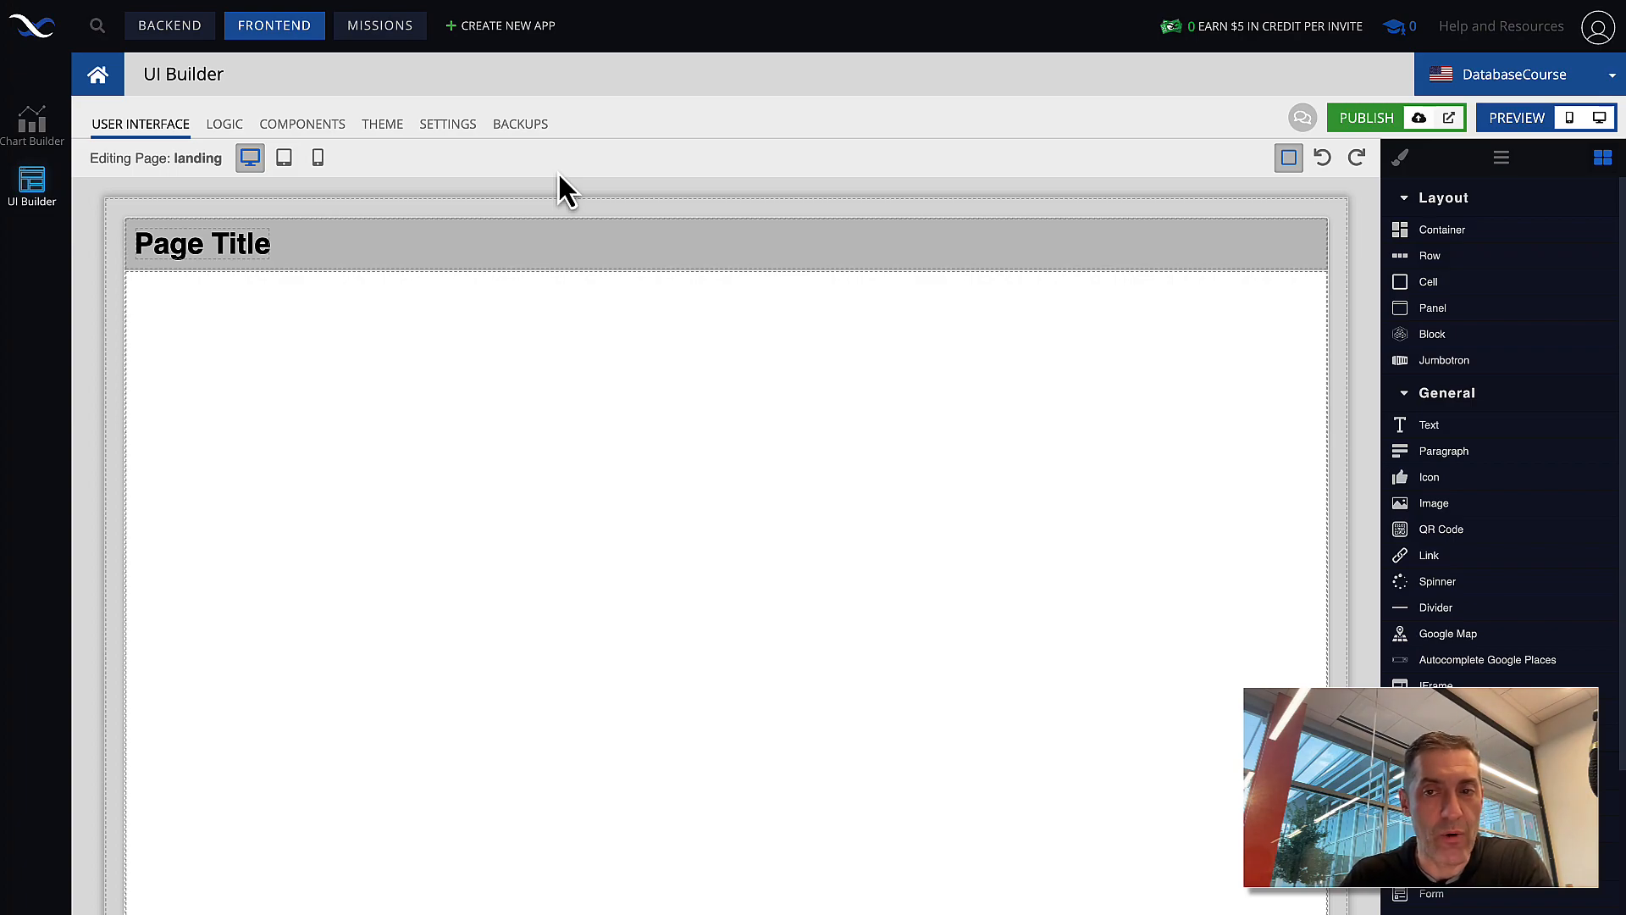
pyautogui.moveTo(198, 156)
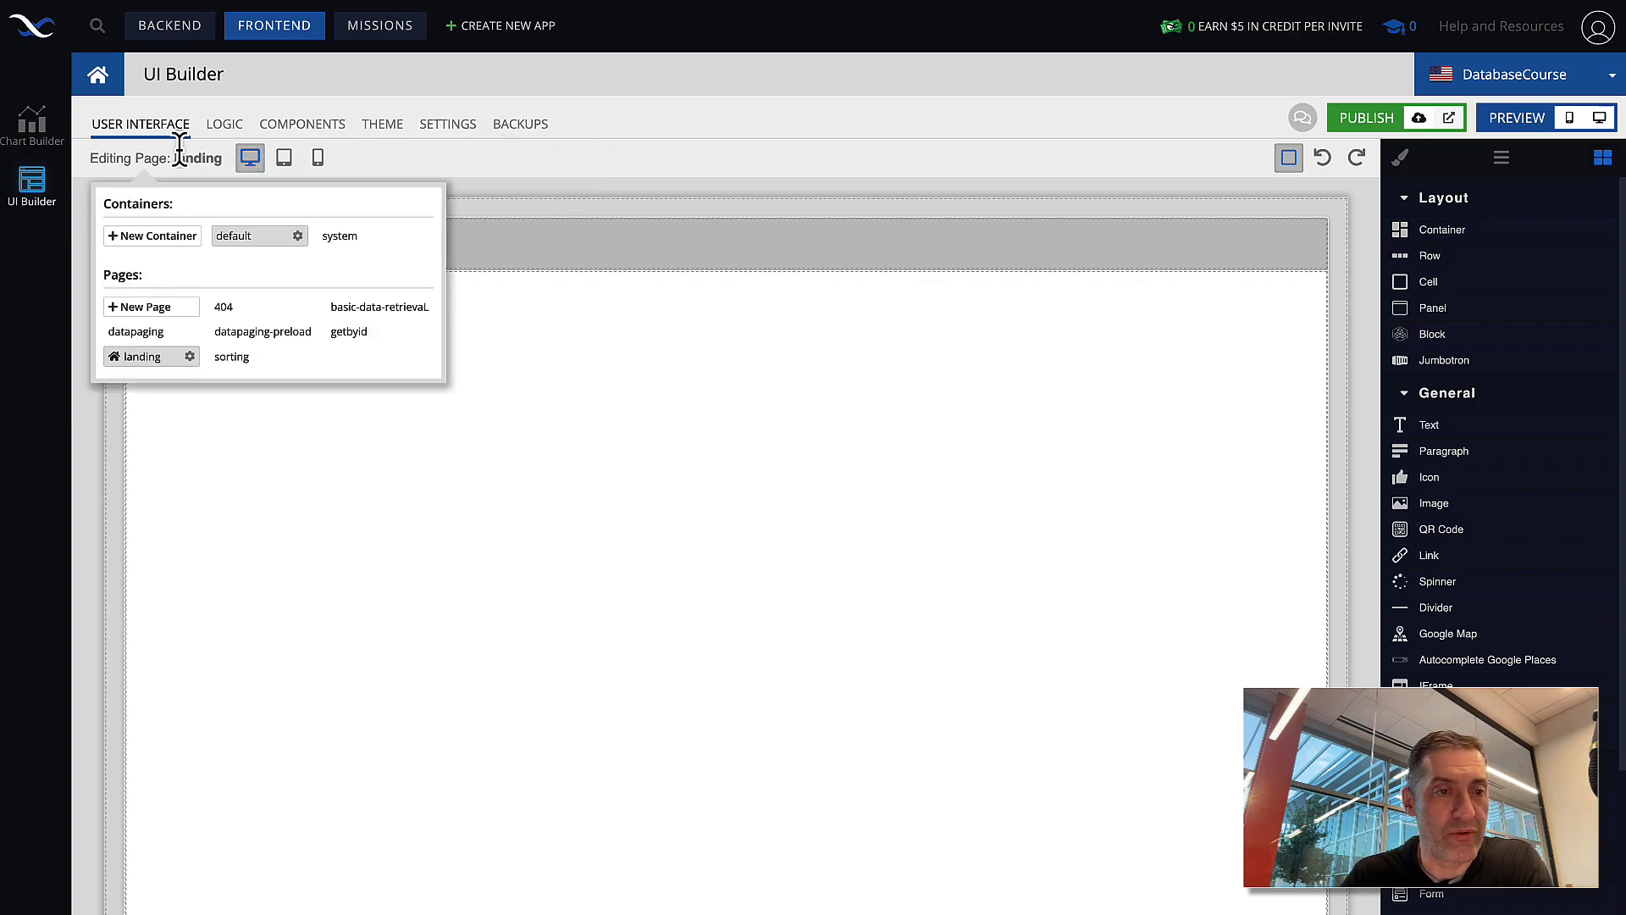
pyautogui.click(149, 309)
pyautogui.click(688, 168)
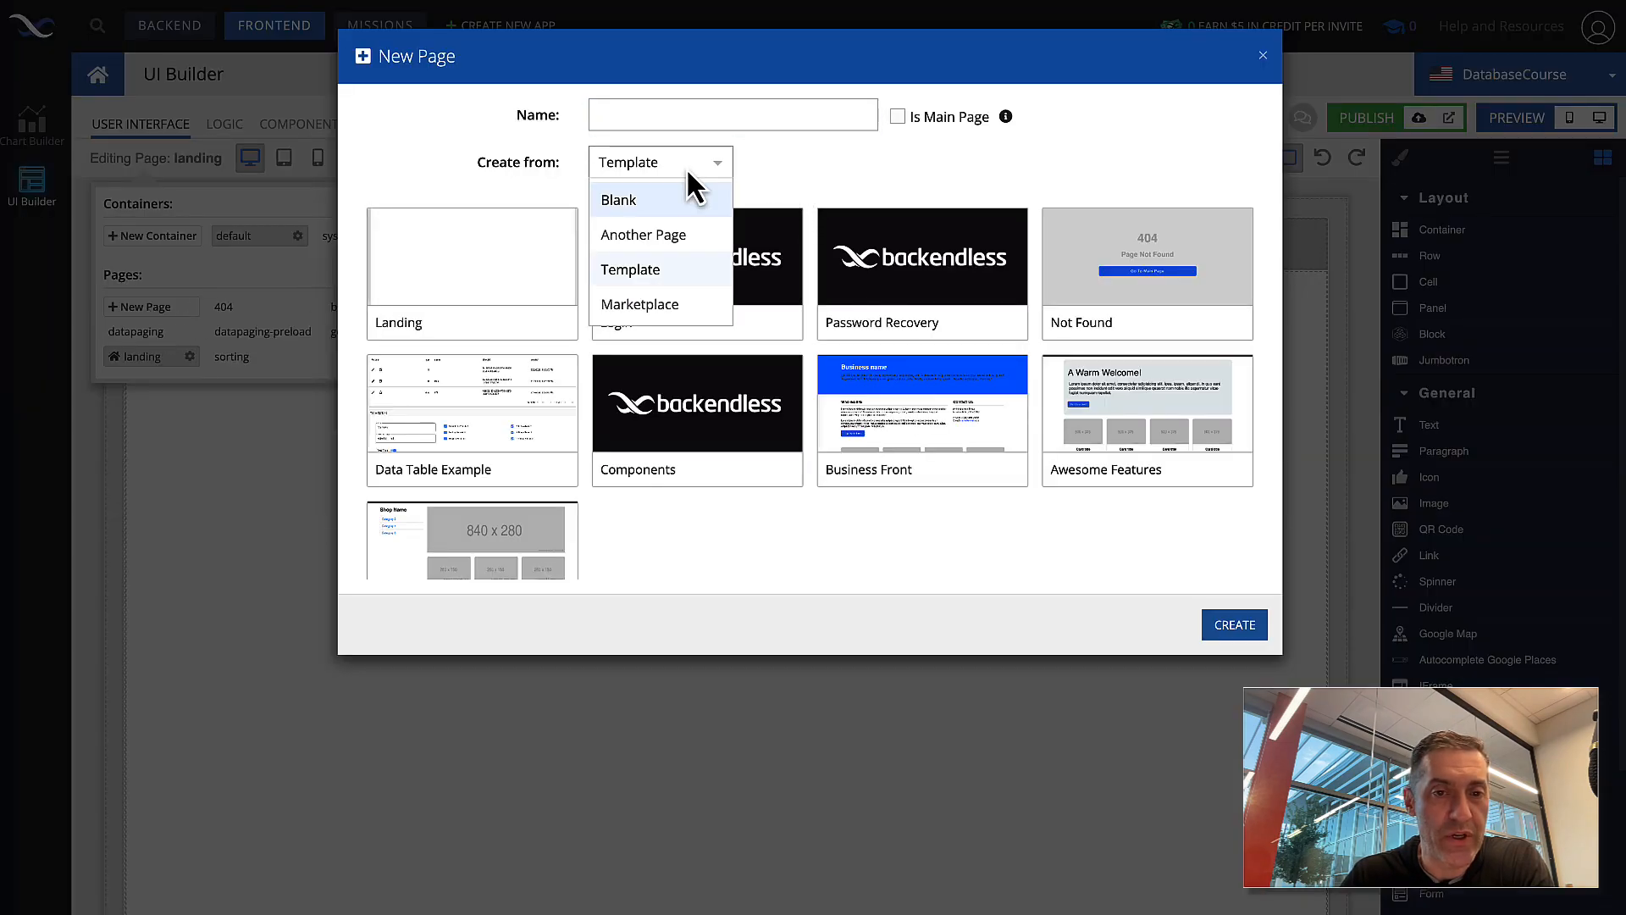
pyautogui.click(665, 304)
pyautogui.click(618, 299)
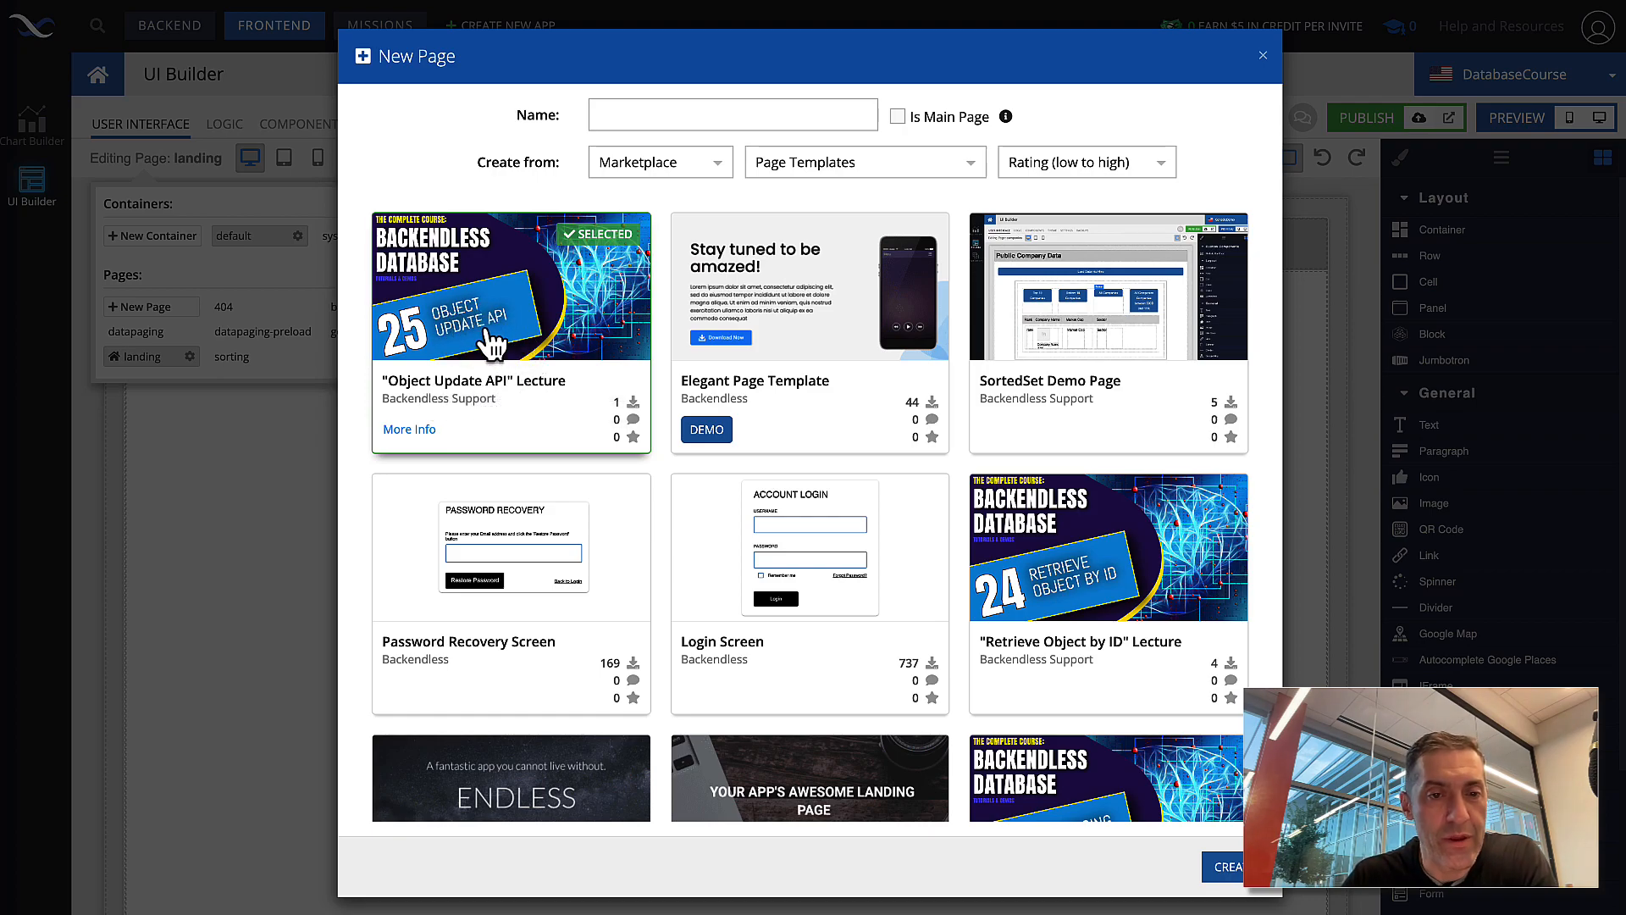
pyautogui.click(633, 119)
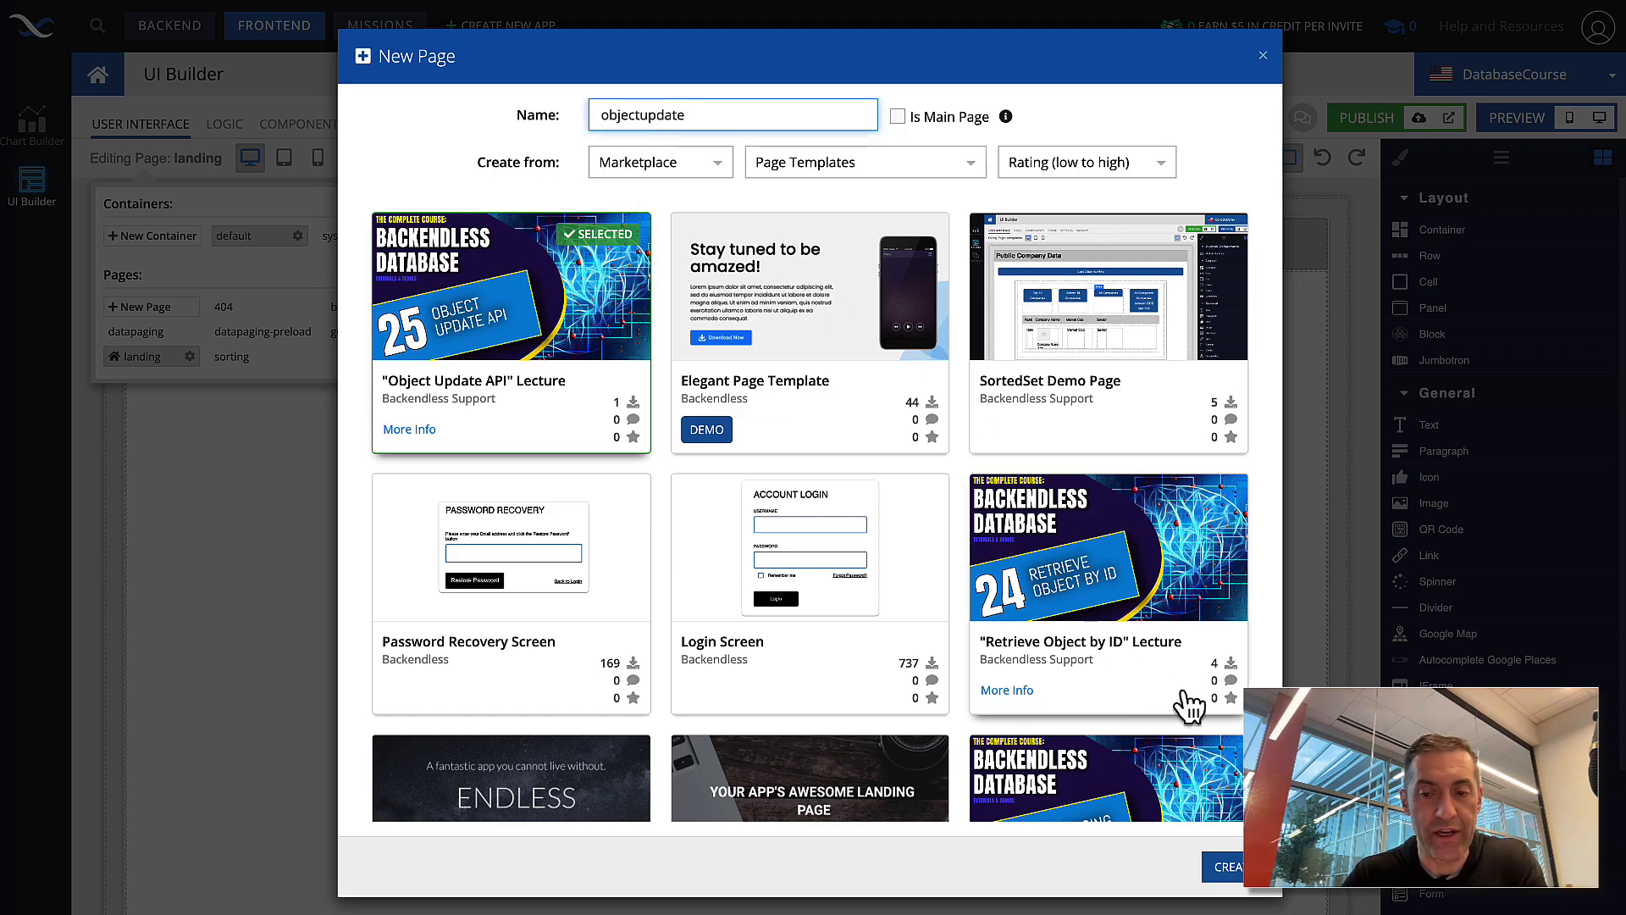
pyautogui.click(1228, 868)
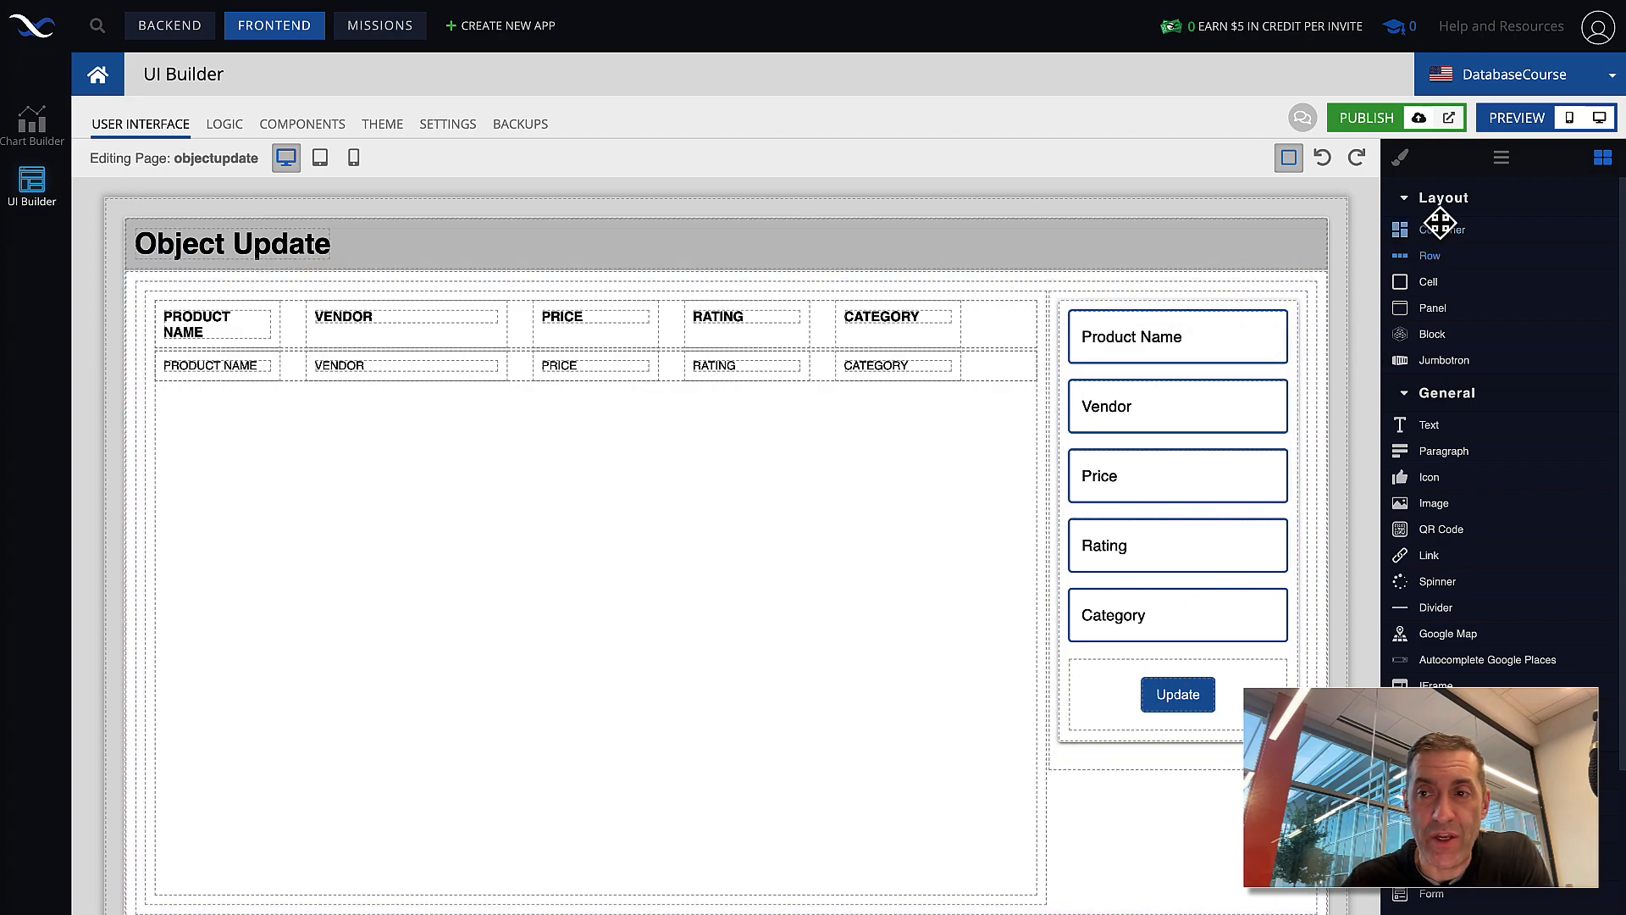
# Preview the objectupdate page on desktop and load the Fantastic Steel Knife and Intelligent Iron Shirt products into the form.
pyautogui.click(1600, 123)
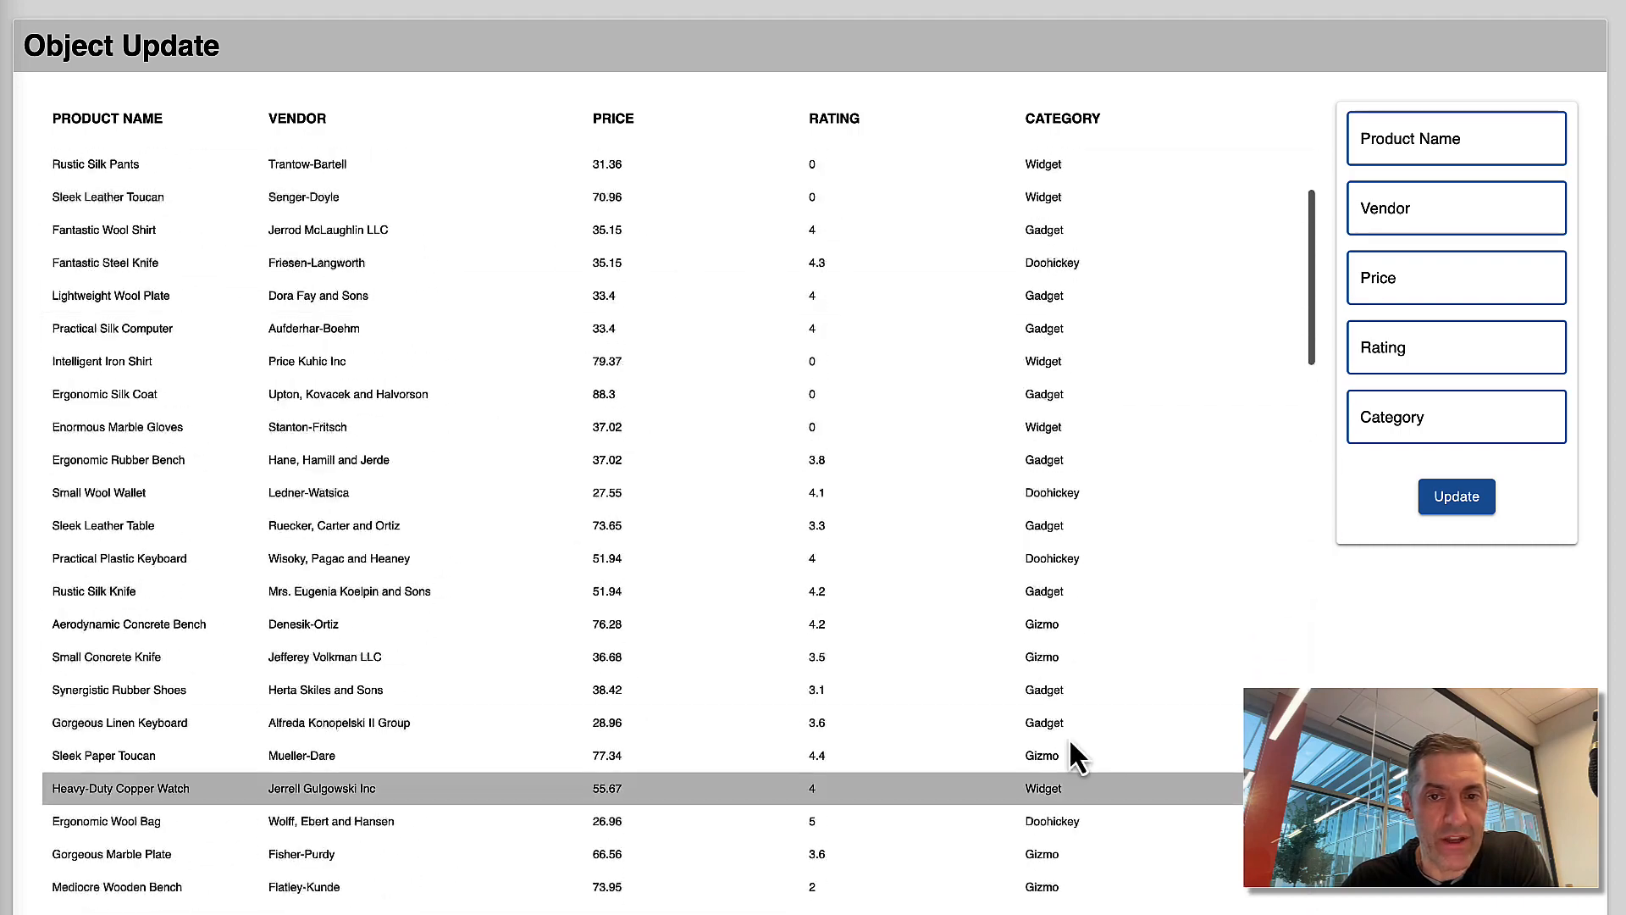
pyautogui.click(675, 278)
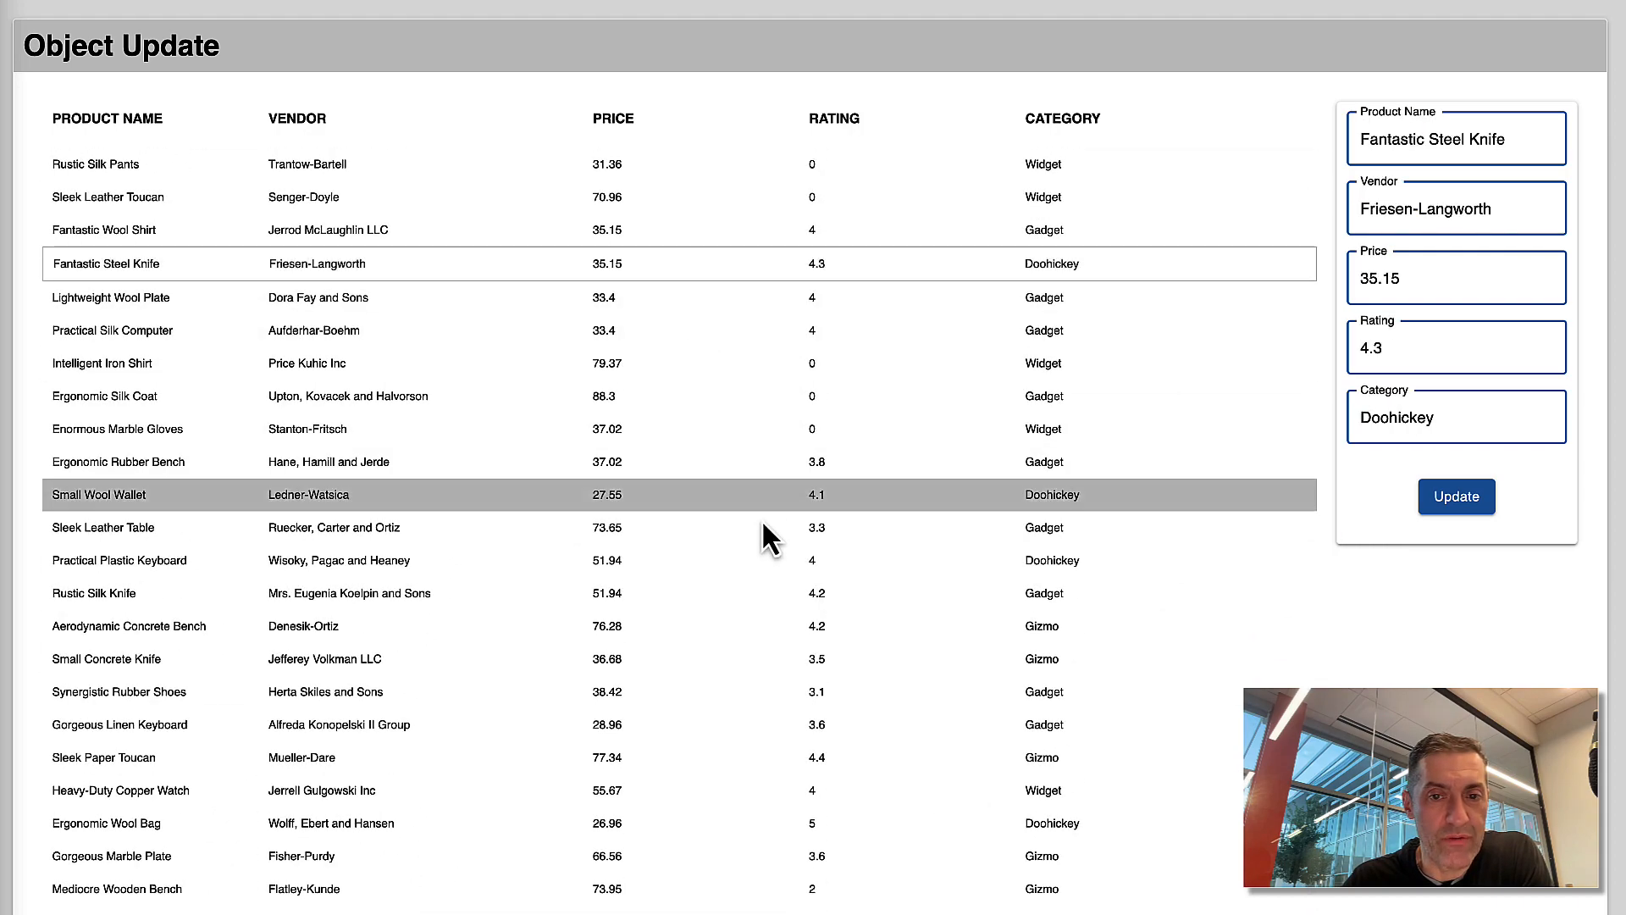
pyautogui.click(636, 361)
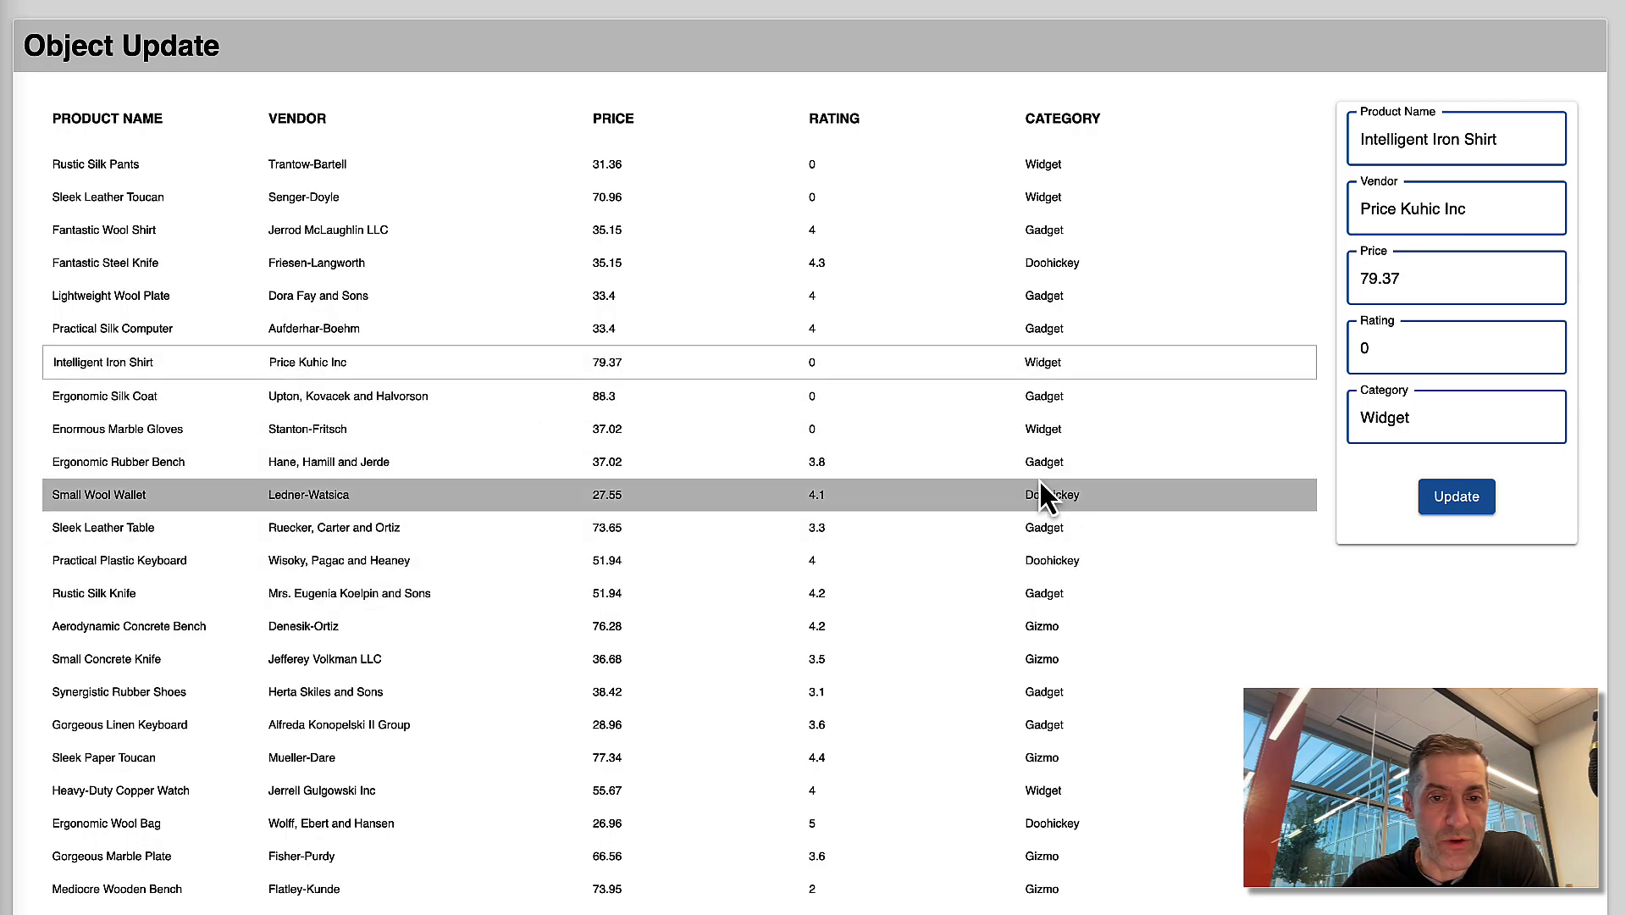
pyautogui.scroll(-3, 1039, 480)
pyautogui.scroll(6, 922, 339)
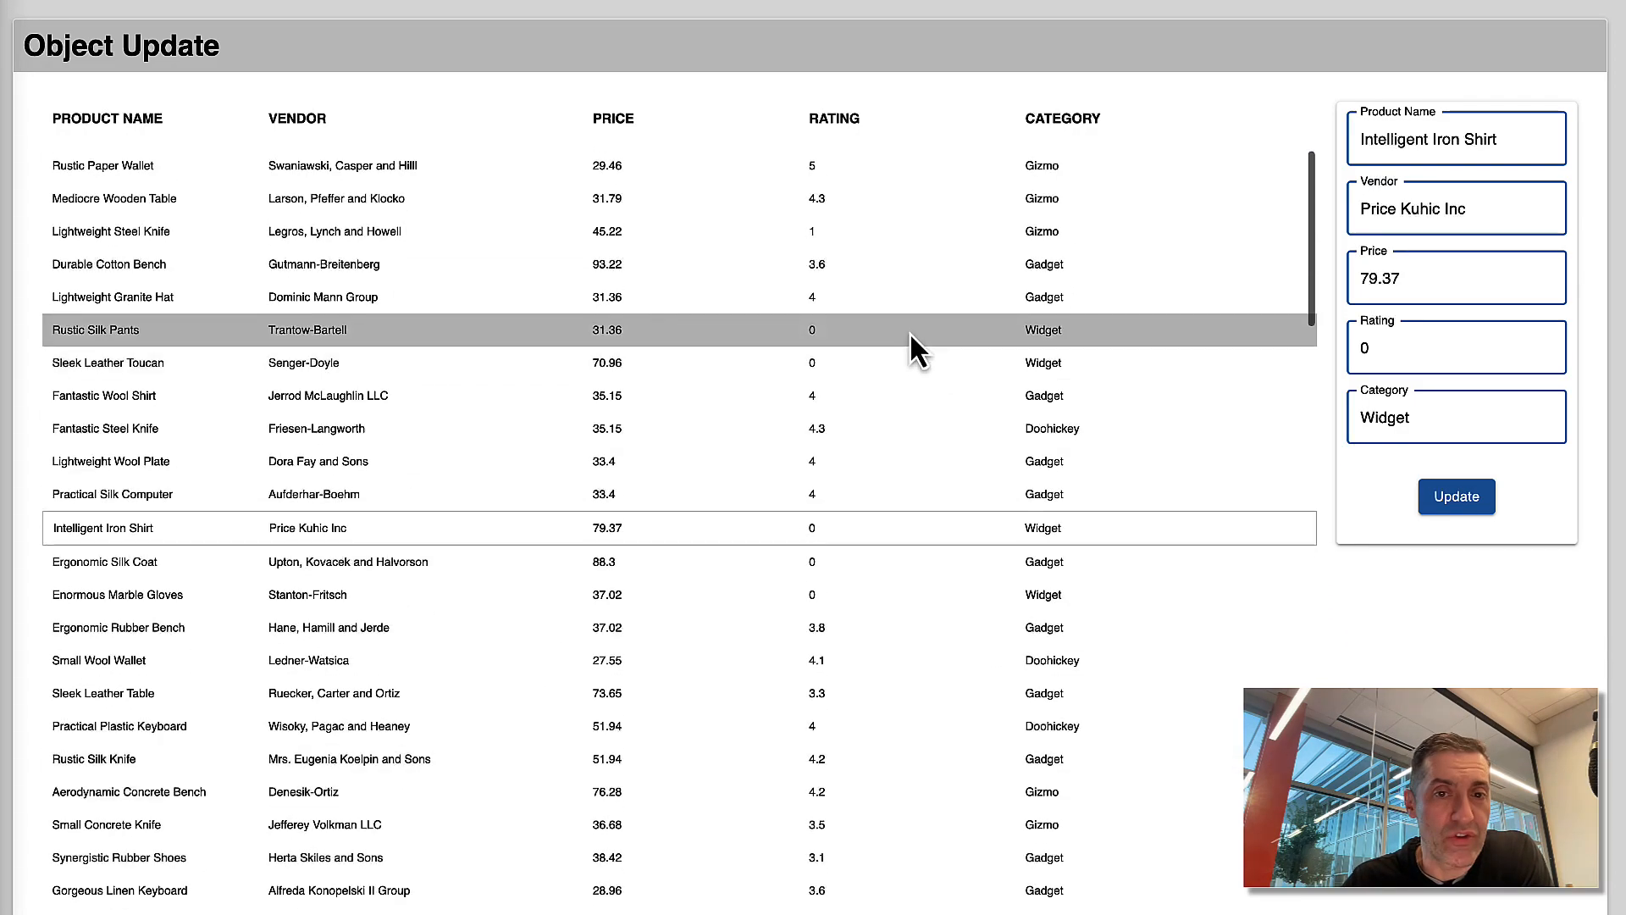
# Set the Lightweight Steel Knife's price to 46 in the form and submit the update.
pyautogui.click(799, 237)
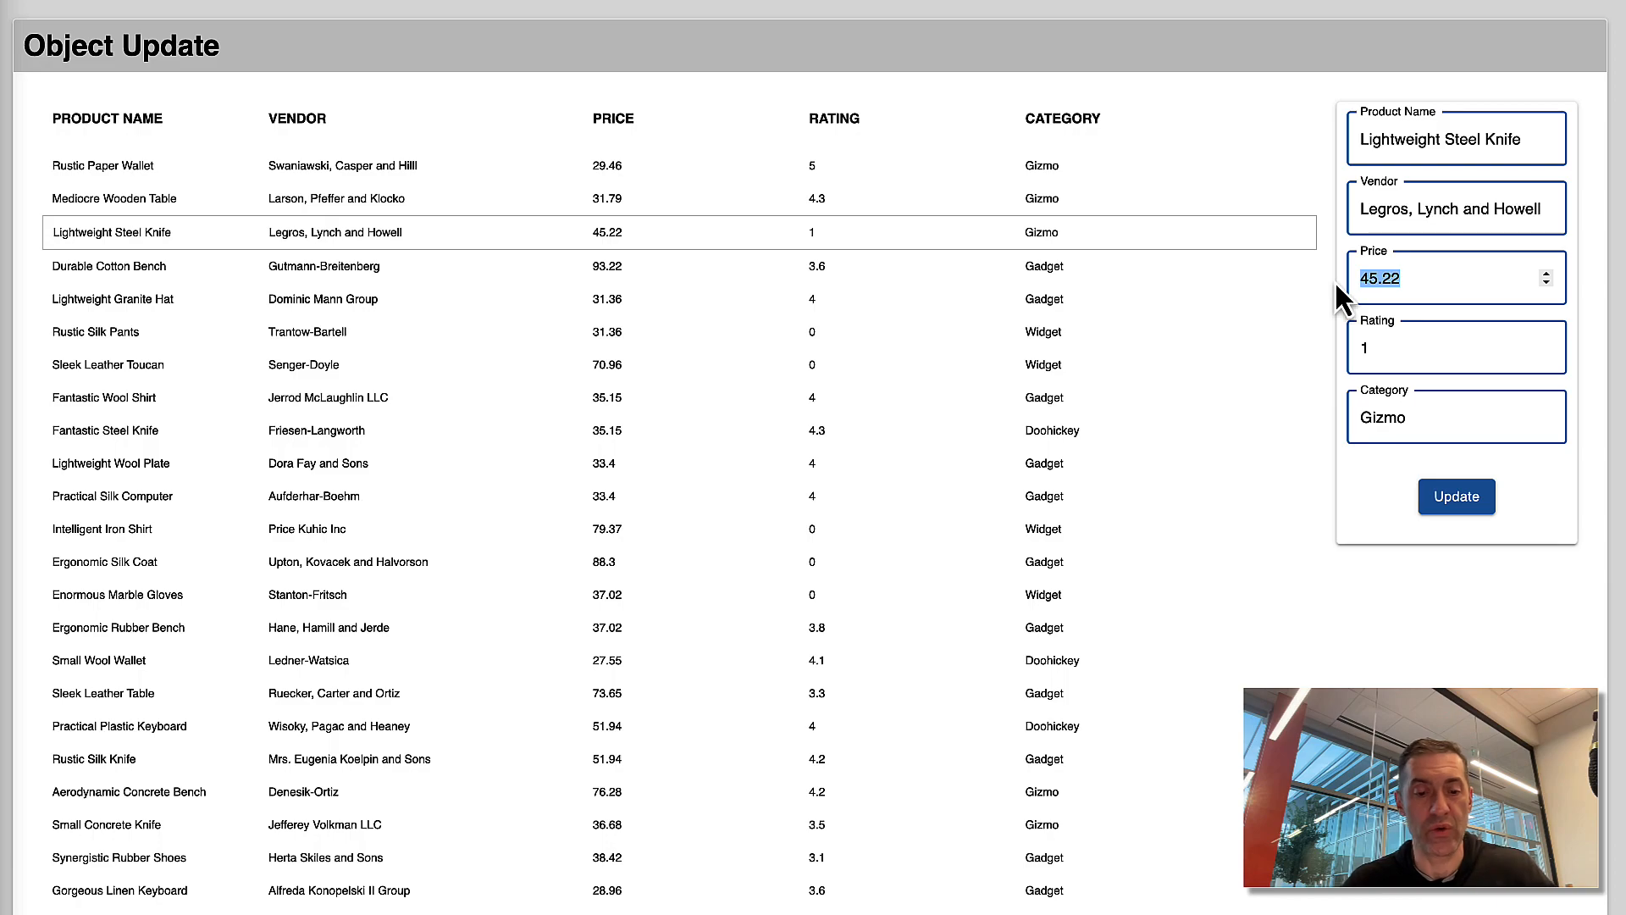
pyautogui.write('46')
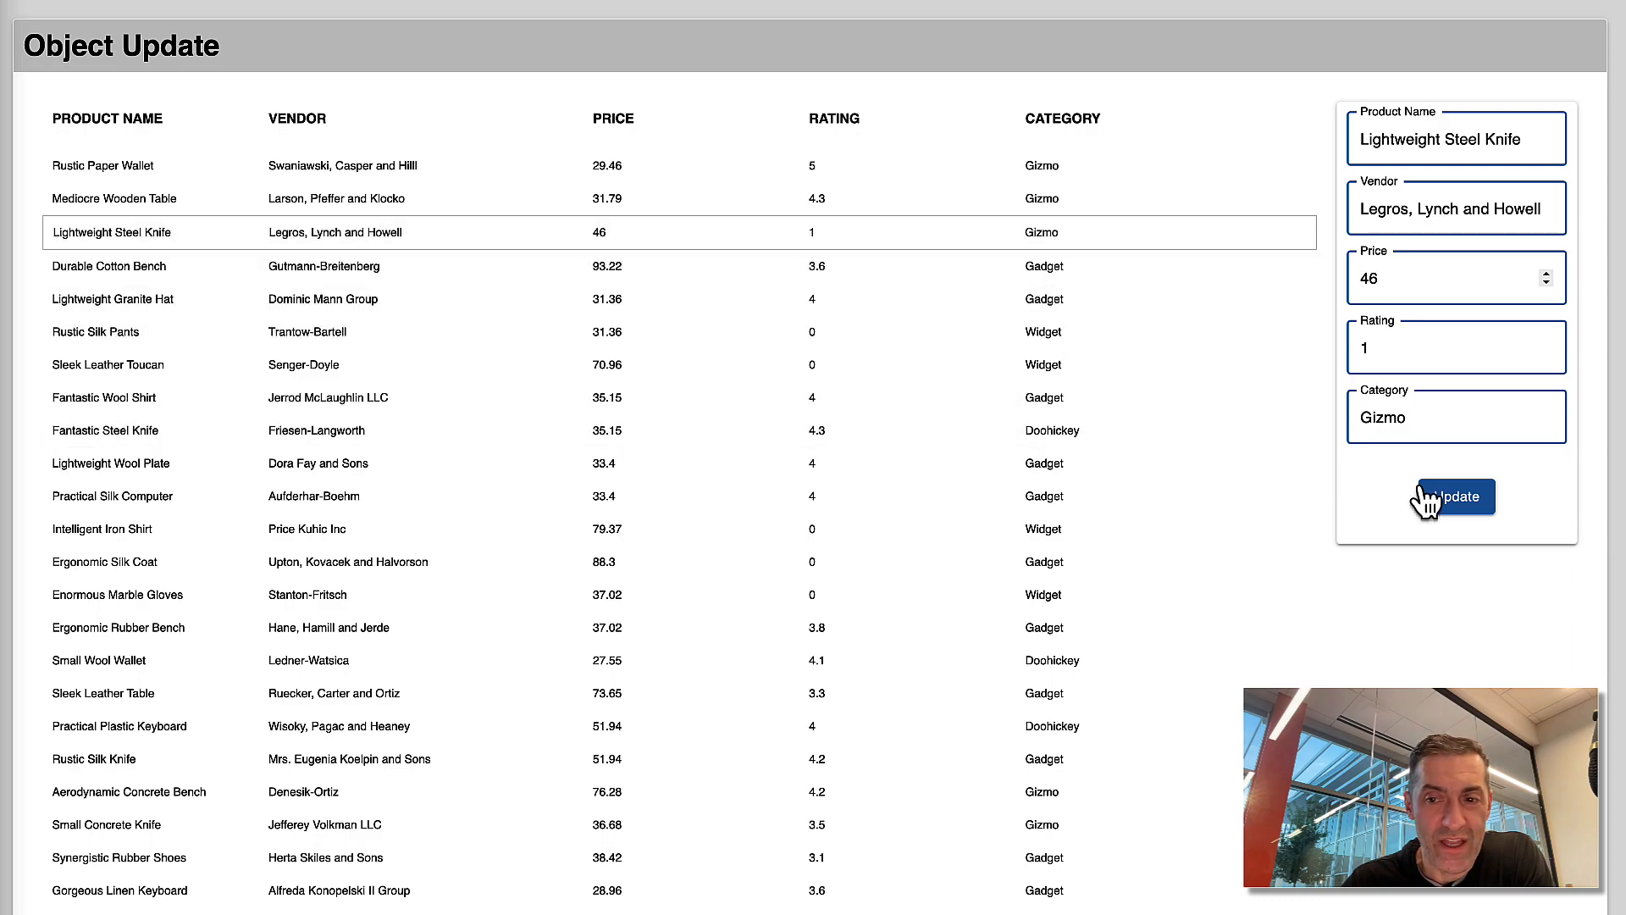
pyautogui.click(1446, 500)
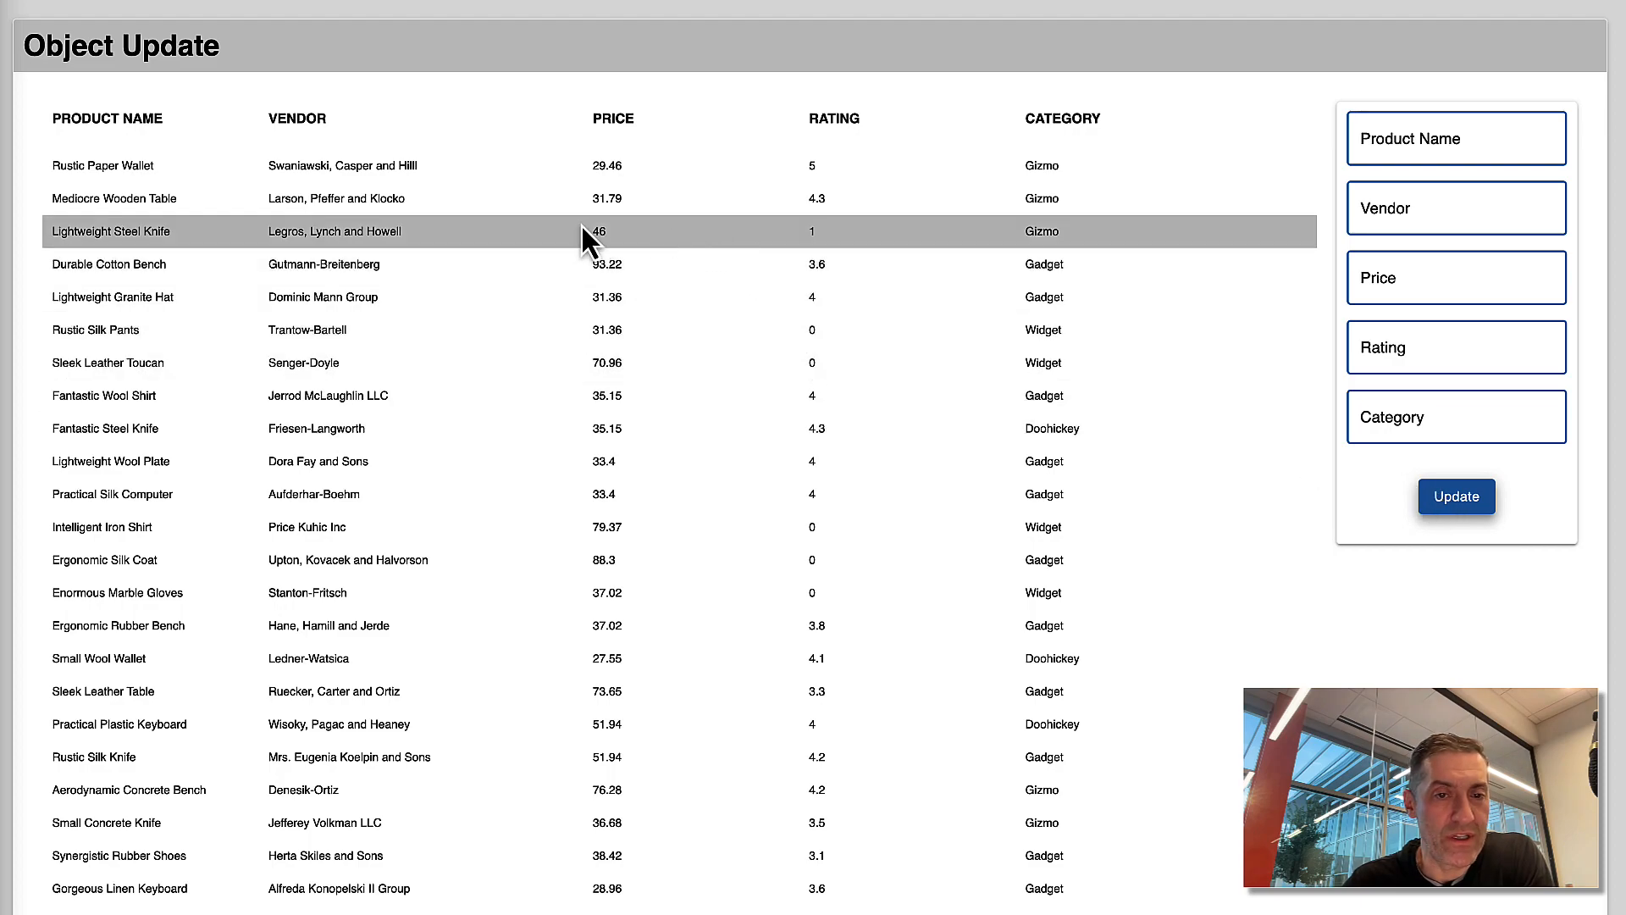
# Load Lightweight Granite Hat and Lightweight Wool Plate into the form, and open the browser's network monitor with more room for the page.
pyautogui.click(688, 295)
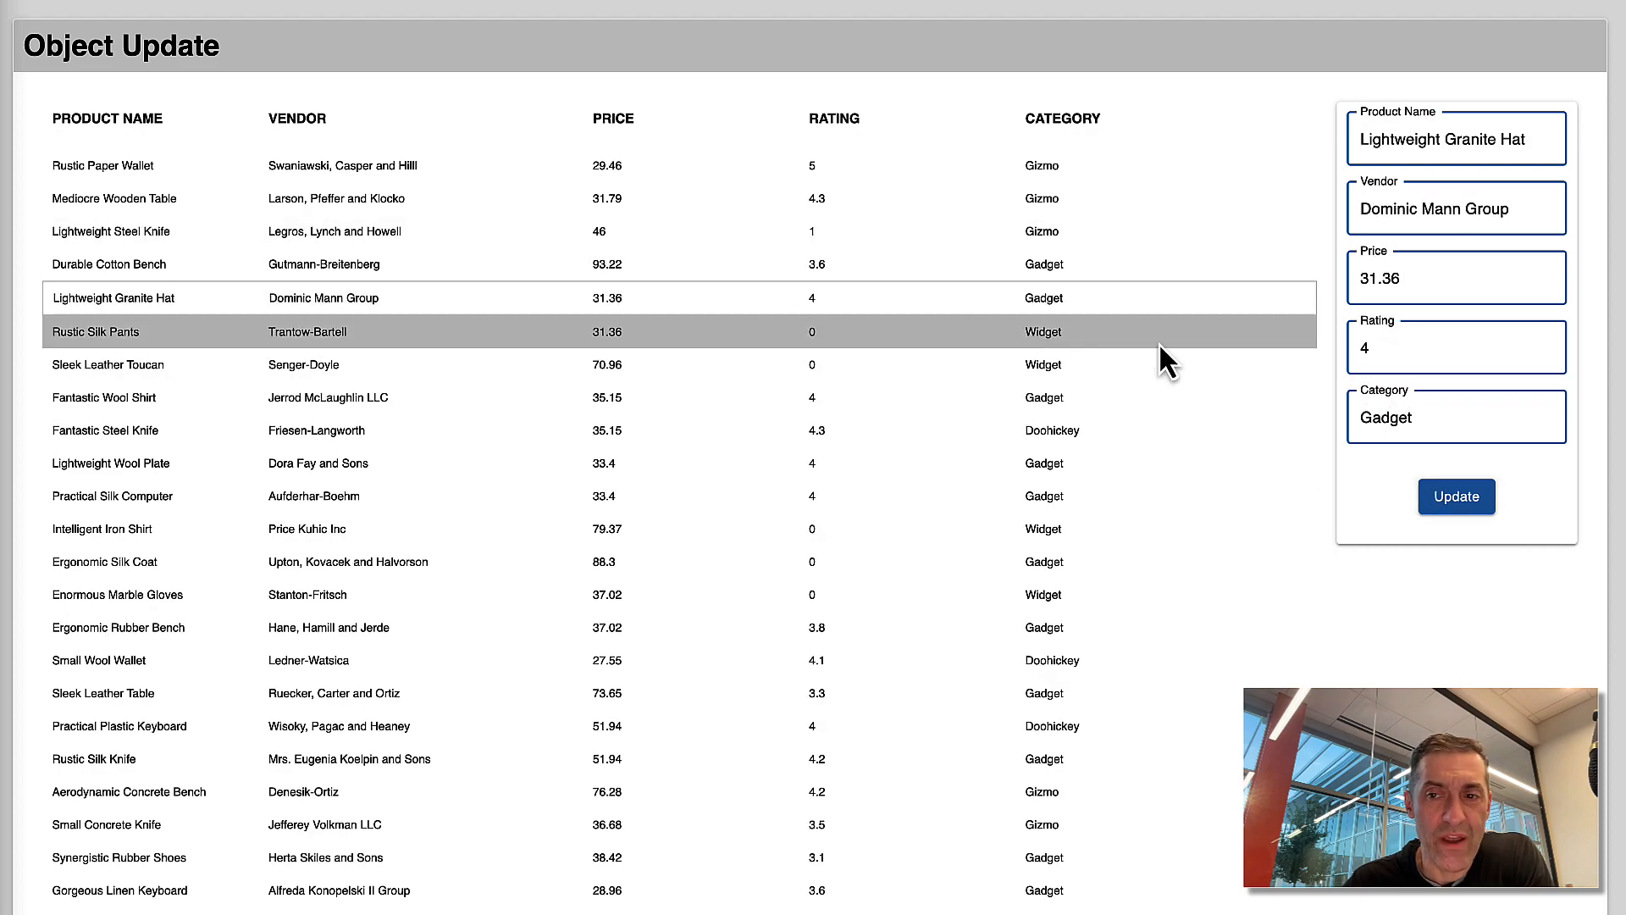
pyautogui.click(888, 464)
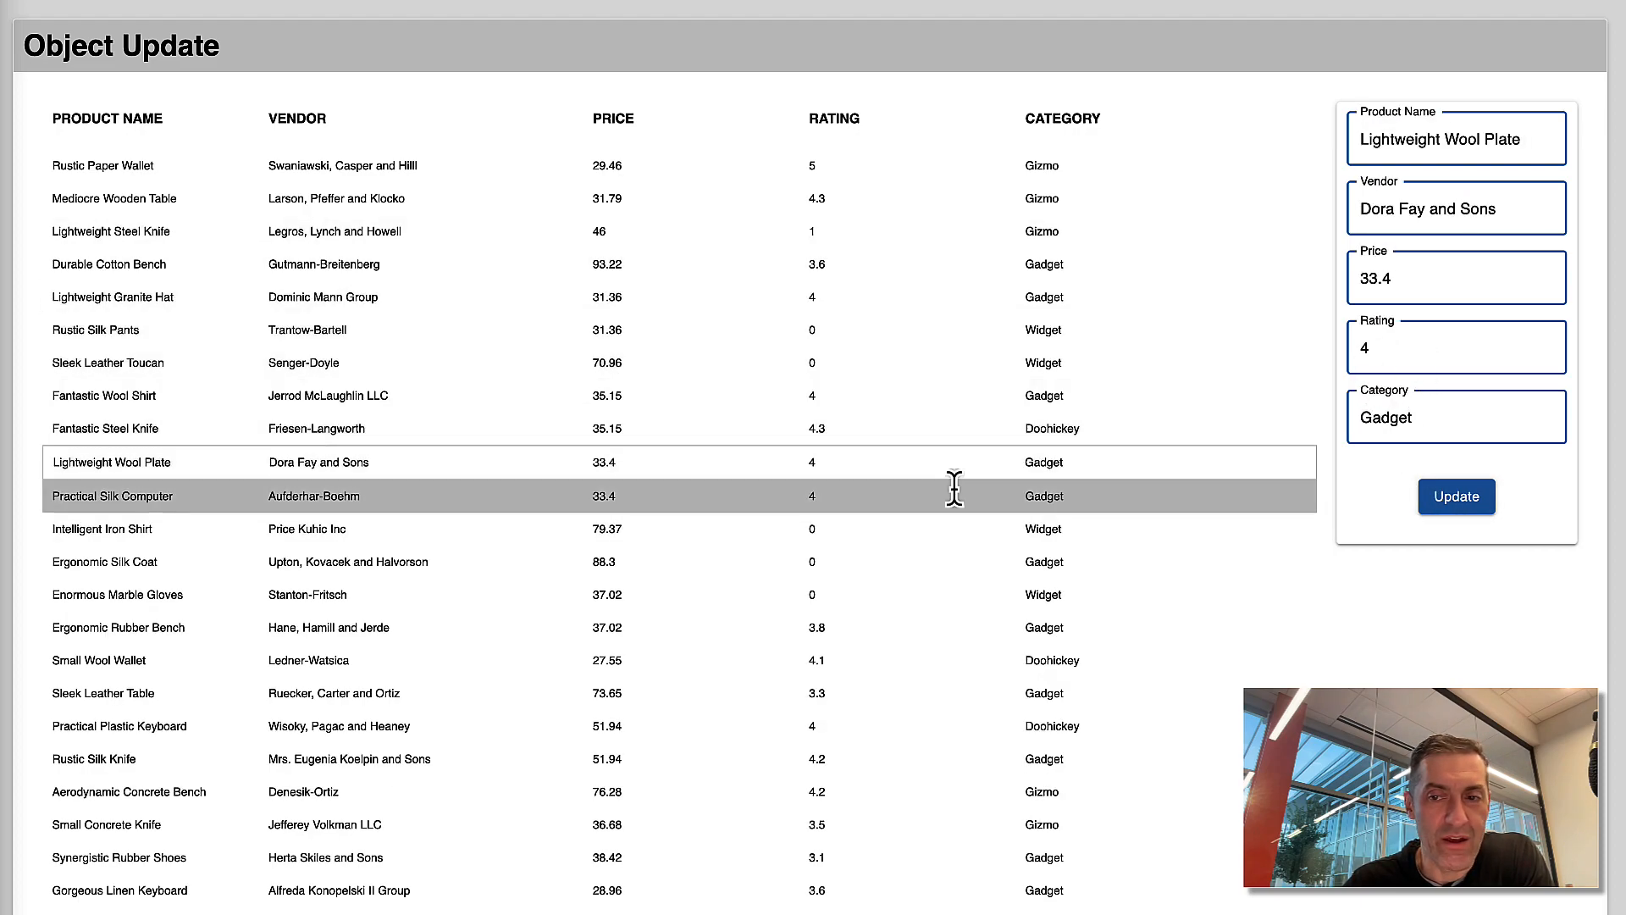
pyautogui.rightClick(1383, 590)
pyautogui.click(1447, 883)
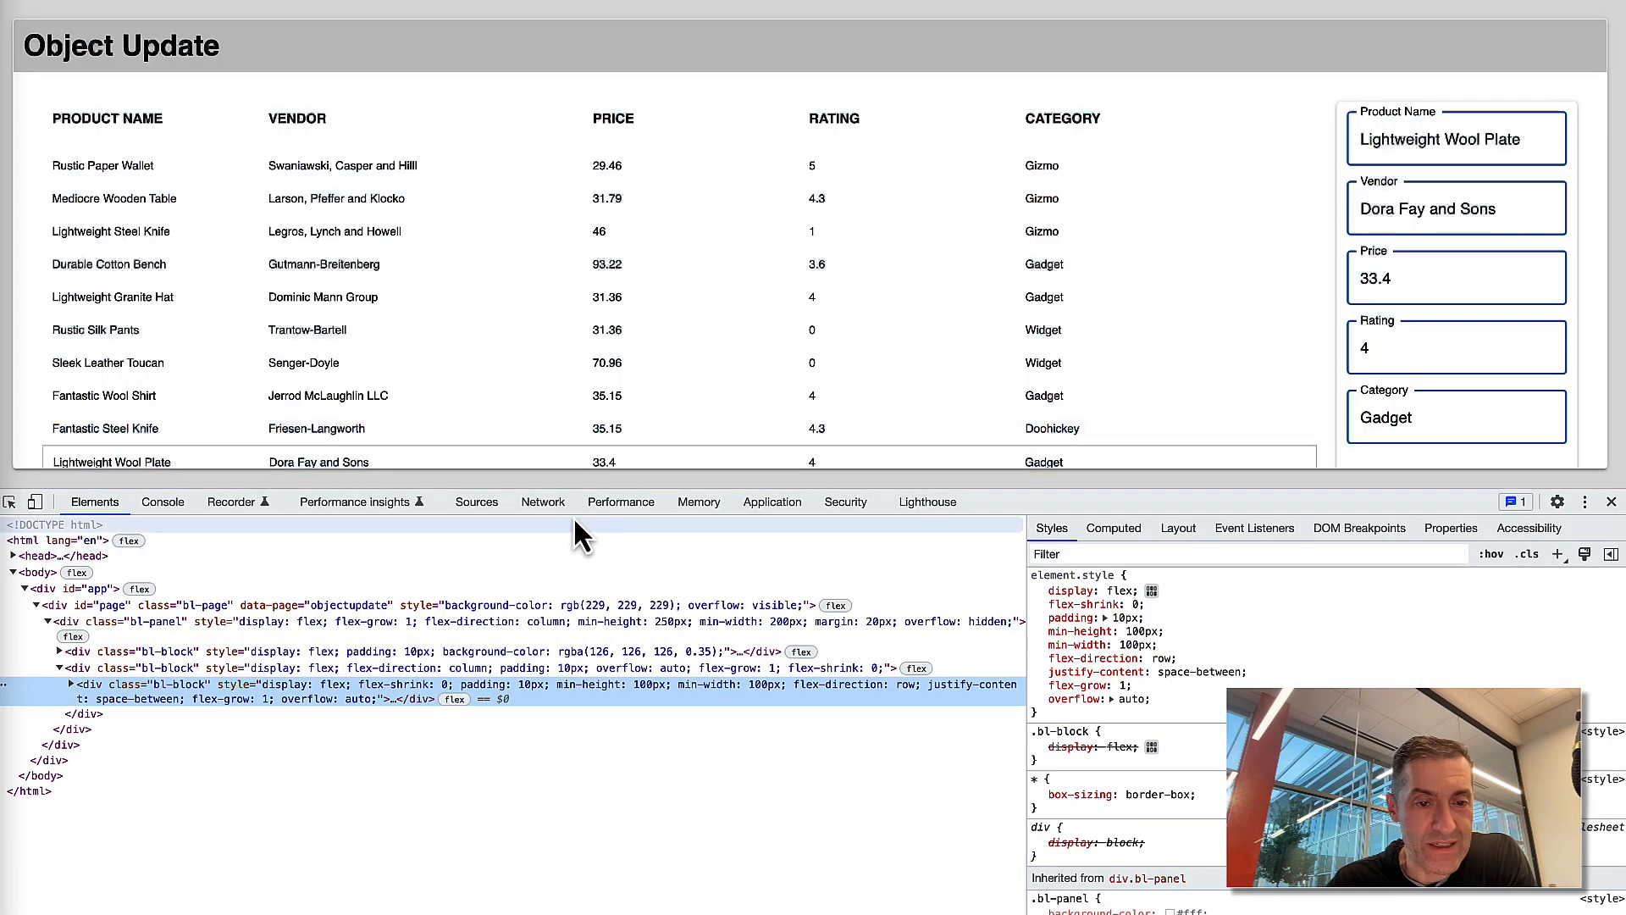
pyautogui.click(543, 502)
pyautogui.moveTo(1053, 480); pyautogui.dragTo(1053, 526)
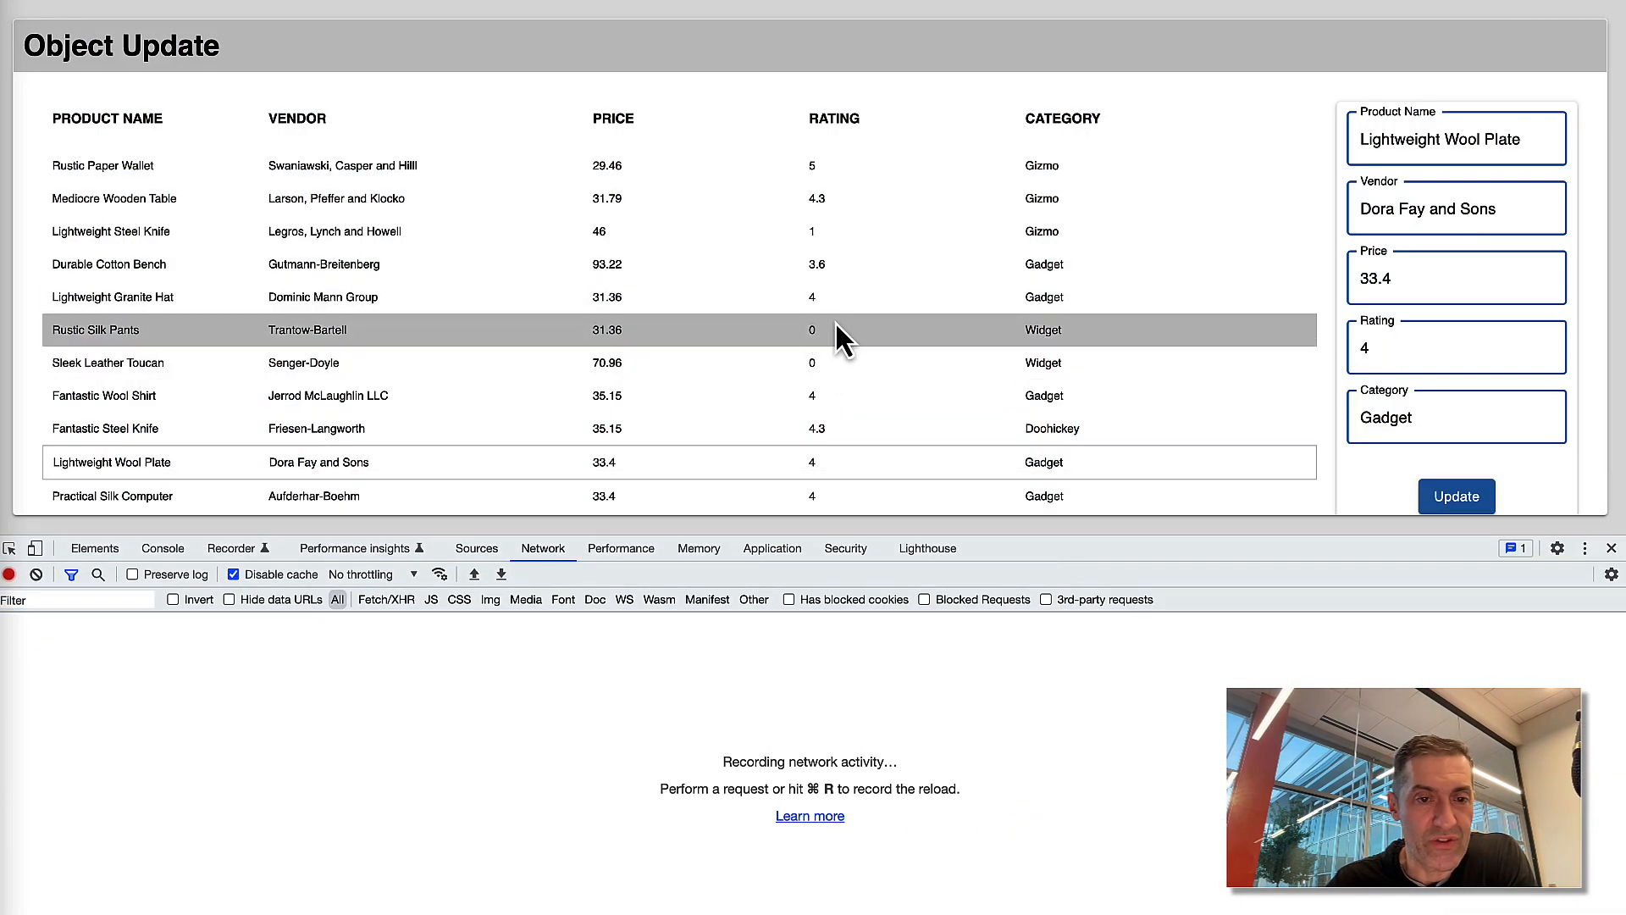
# Set the Rustic Silk Pants product's rating to 4 in the form and submit the update.
pyautogui.click(644, 332)
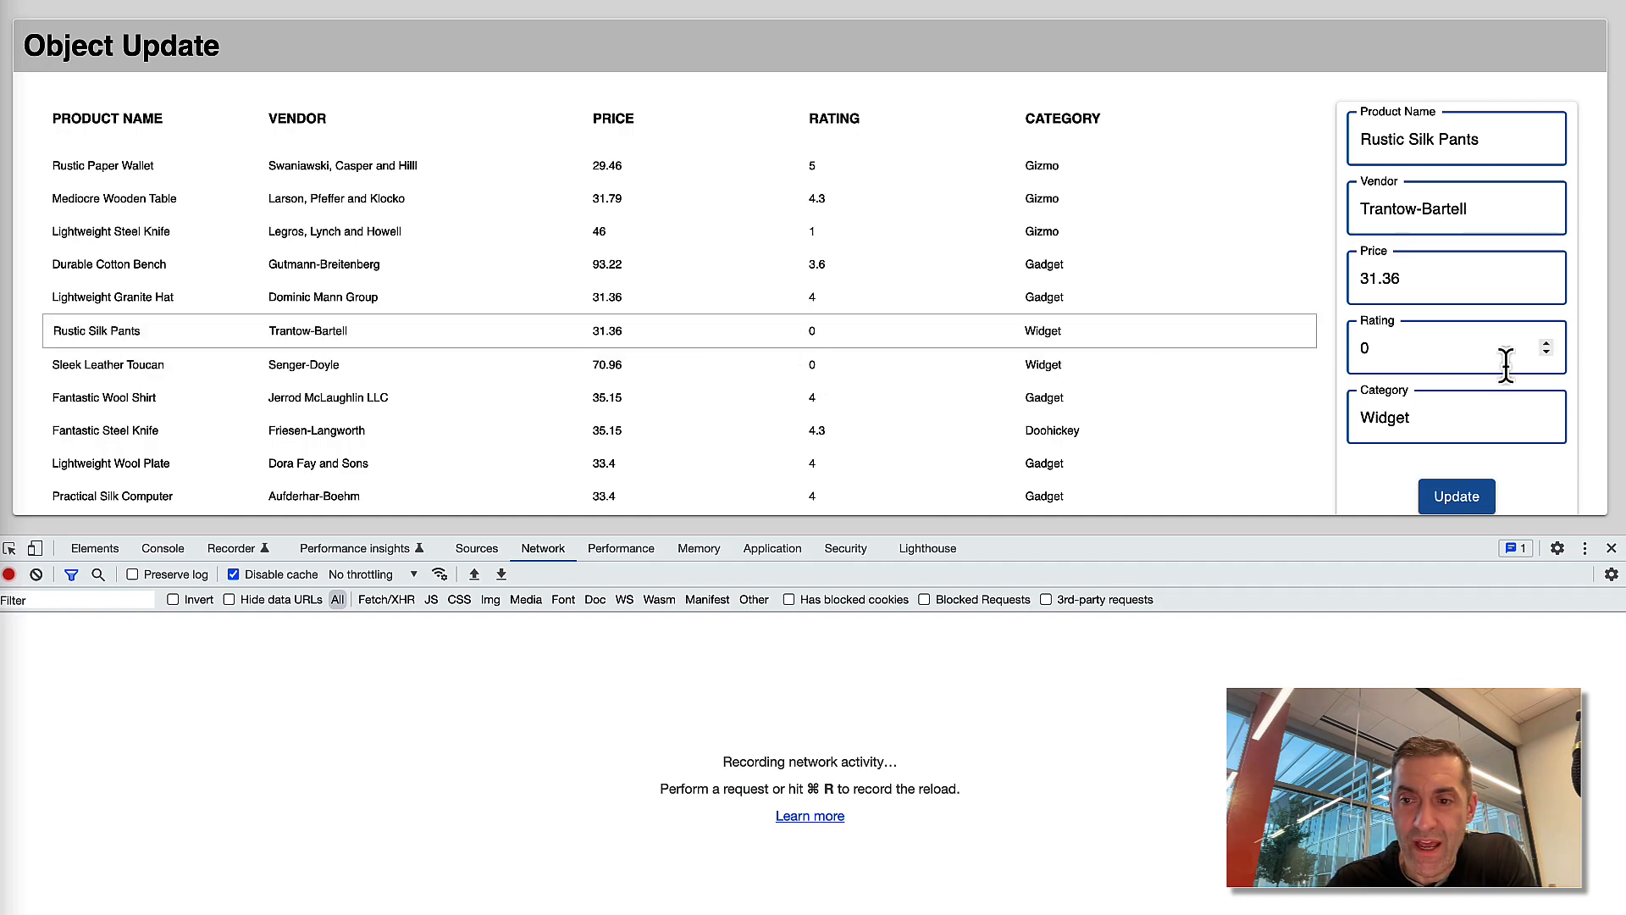
pyautogui.moveTo(1401, 352); pyautogui.dragTo(1352, 347)
pyautogui.write('4')
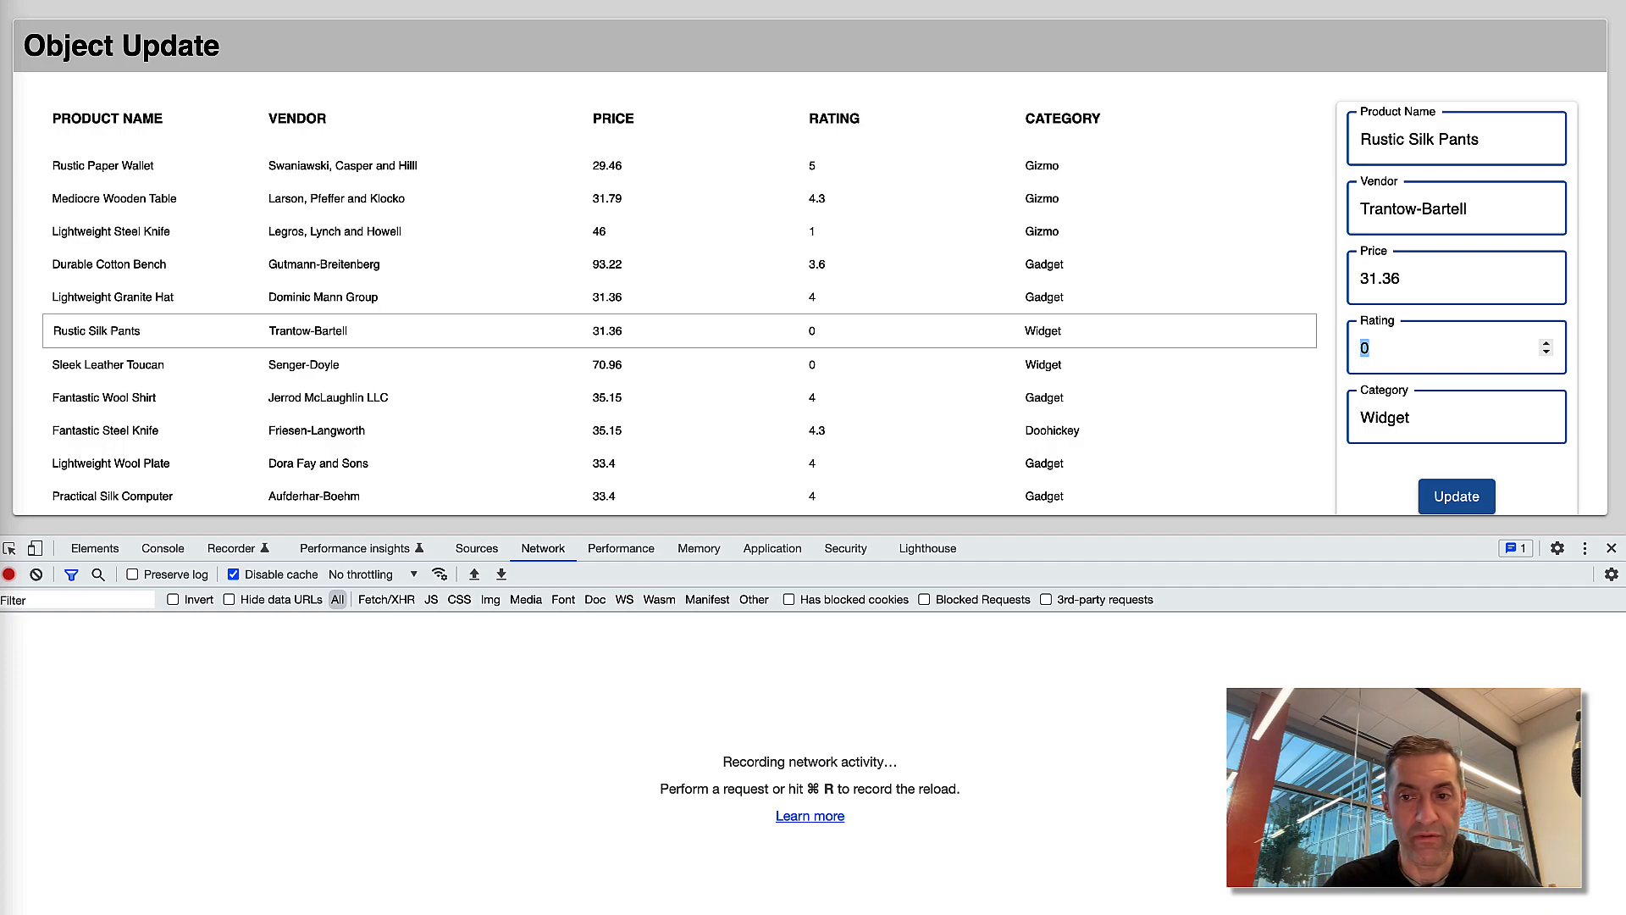
pyautogui.click(1410, 501)
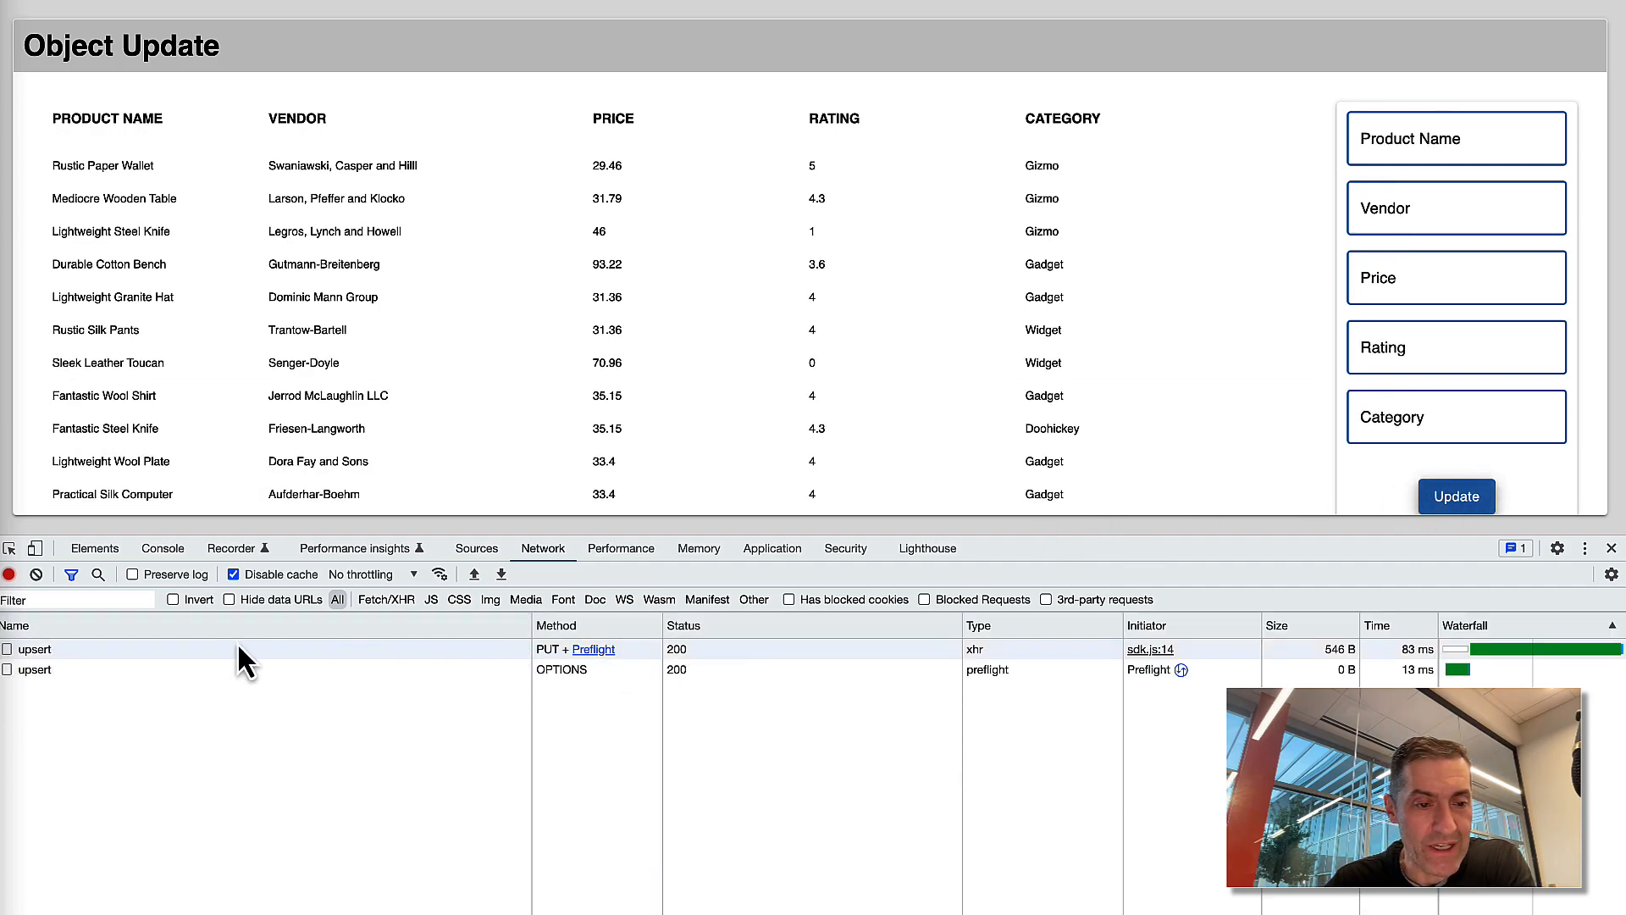
# Examine the payload and response preview of the upsert PUT request in the network monitor.
pyautogui.click(191, 651)
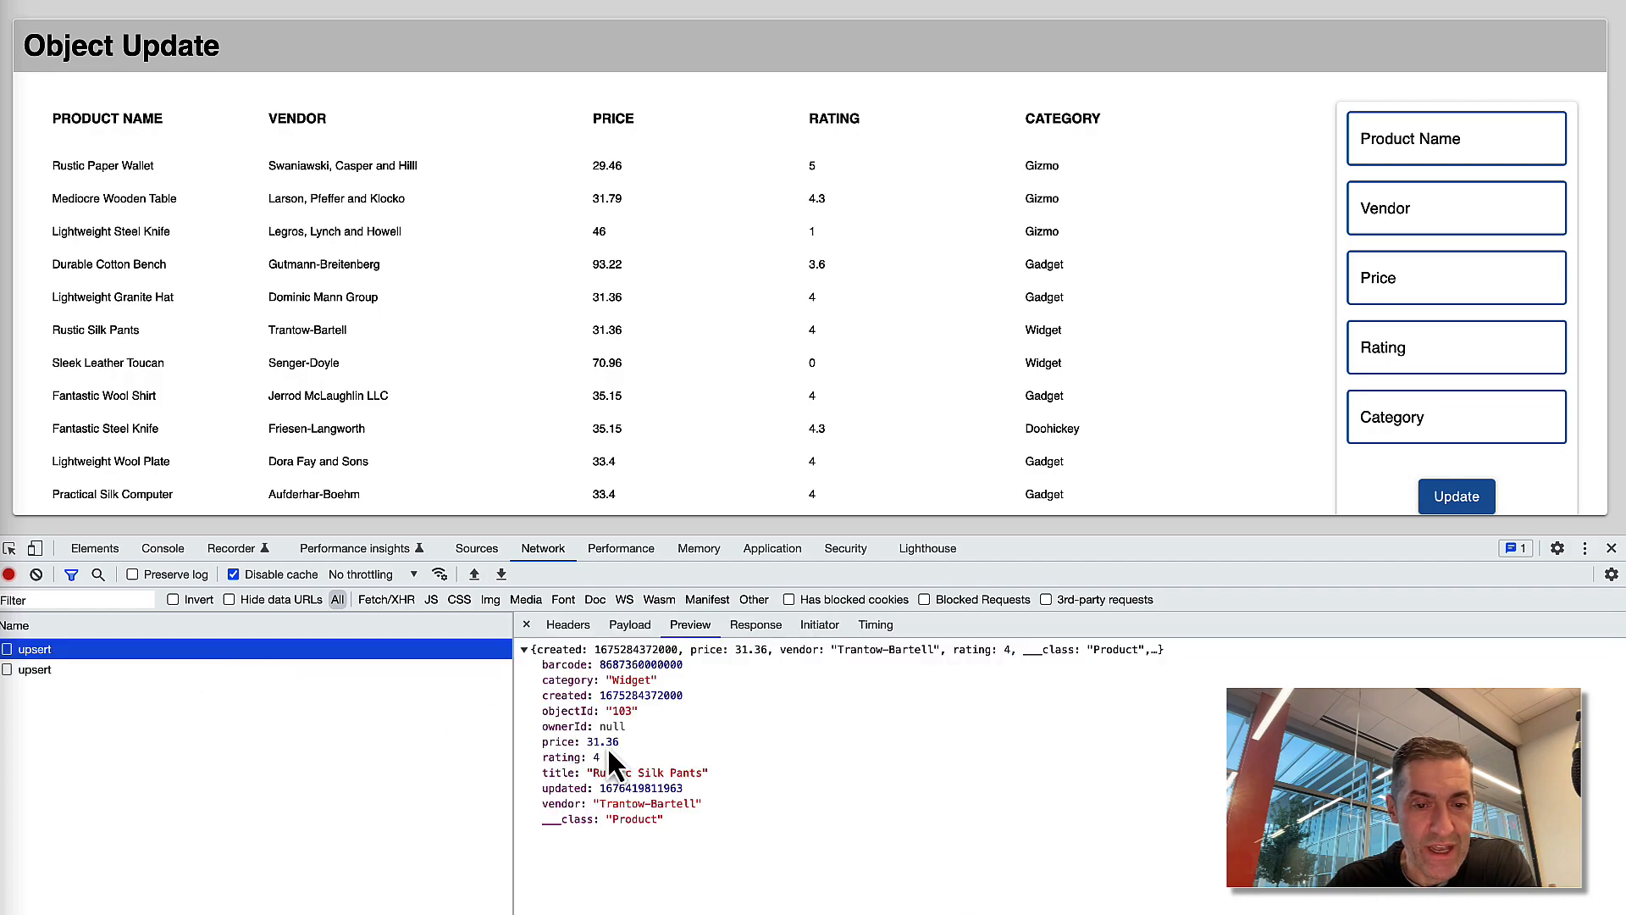
pyautogui.click(631, 625)
pyautogui.moveTo(713, 854); pyautogui.dragTo(543, 678)
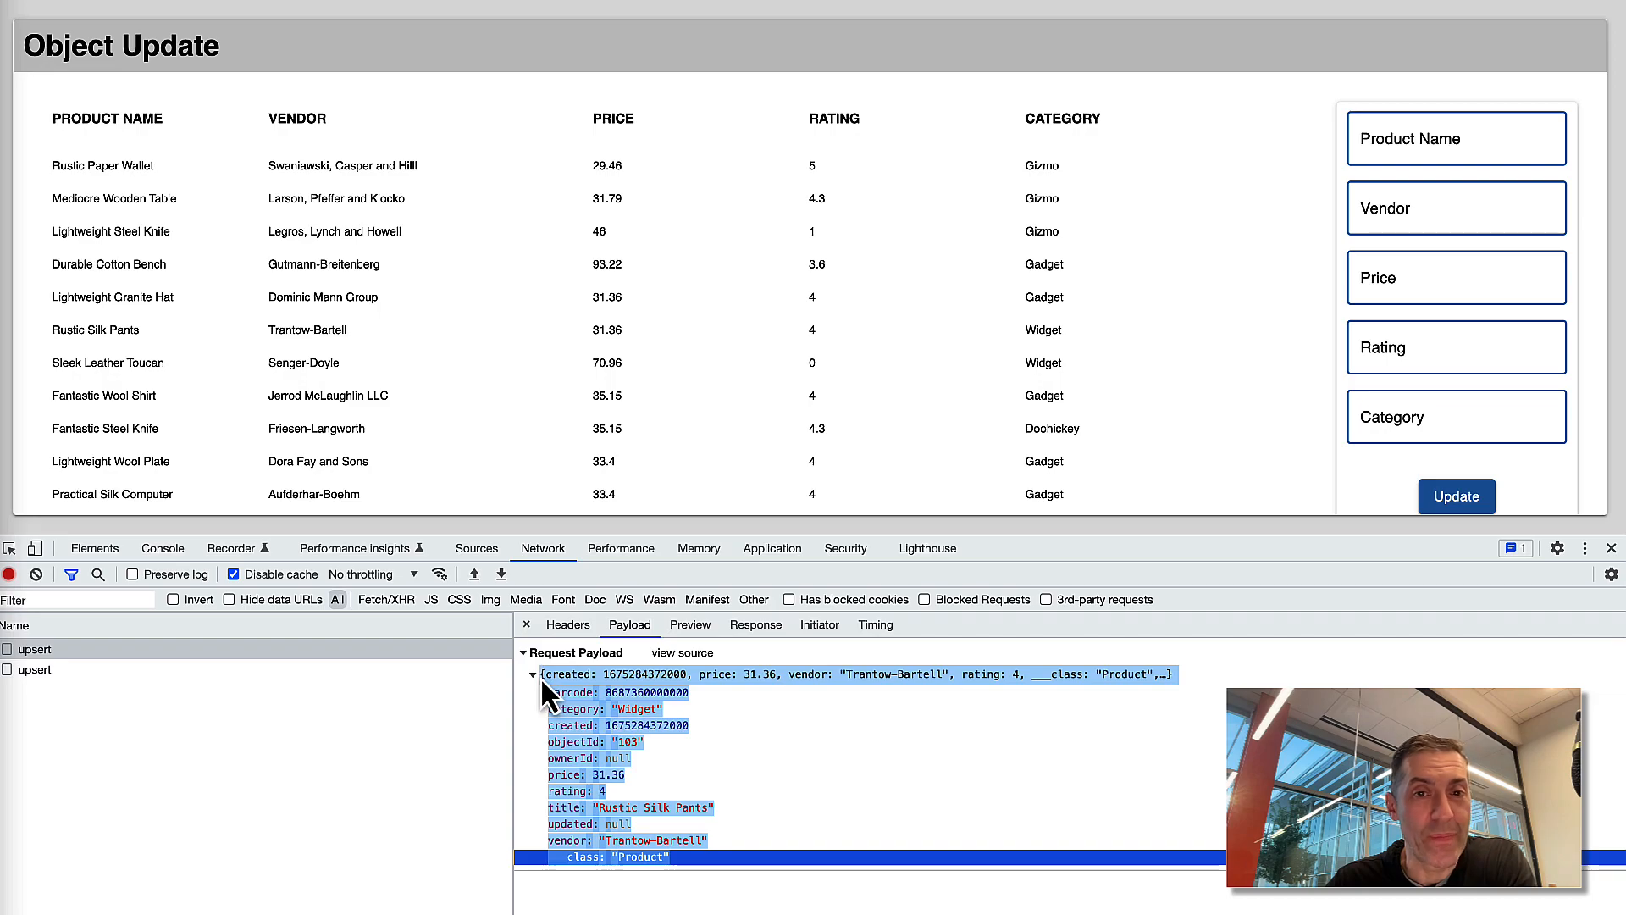
pyautogui.click(766, 775)
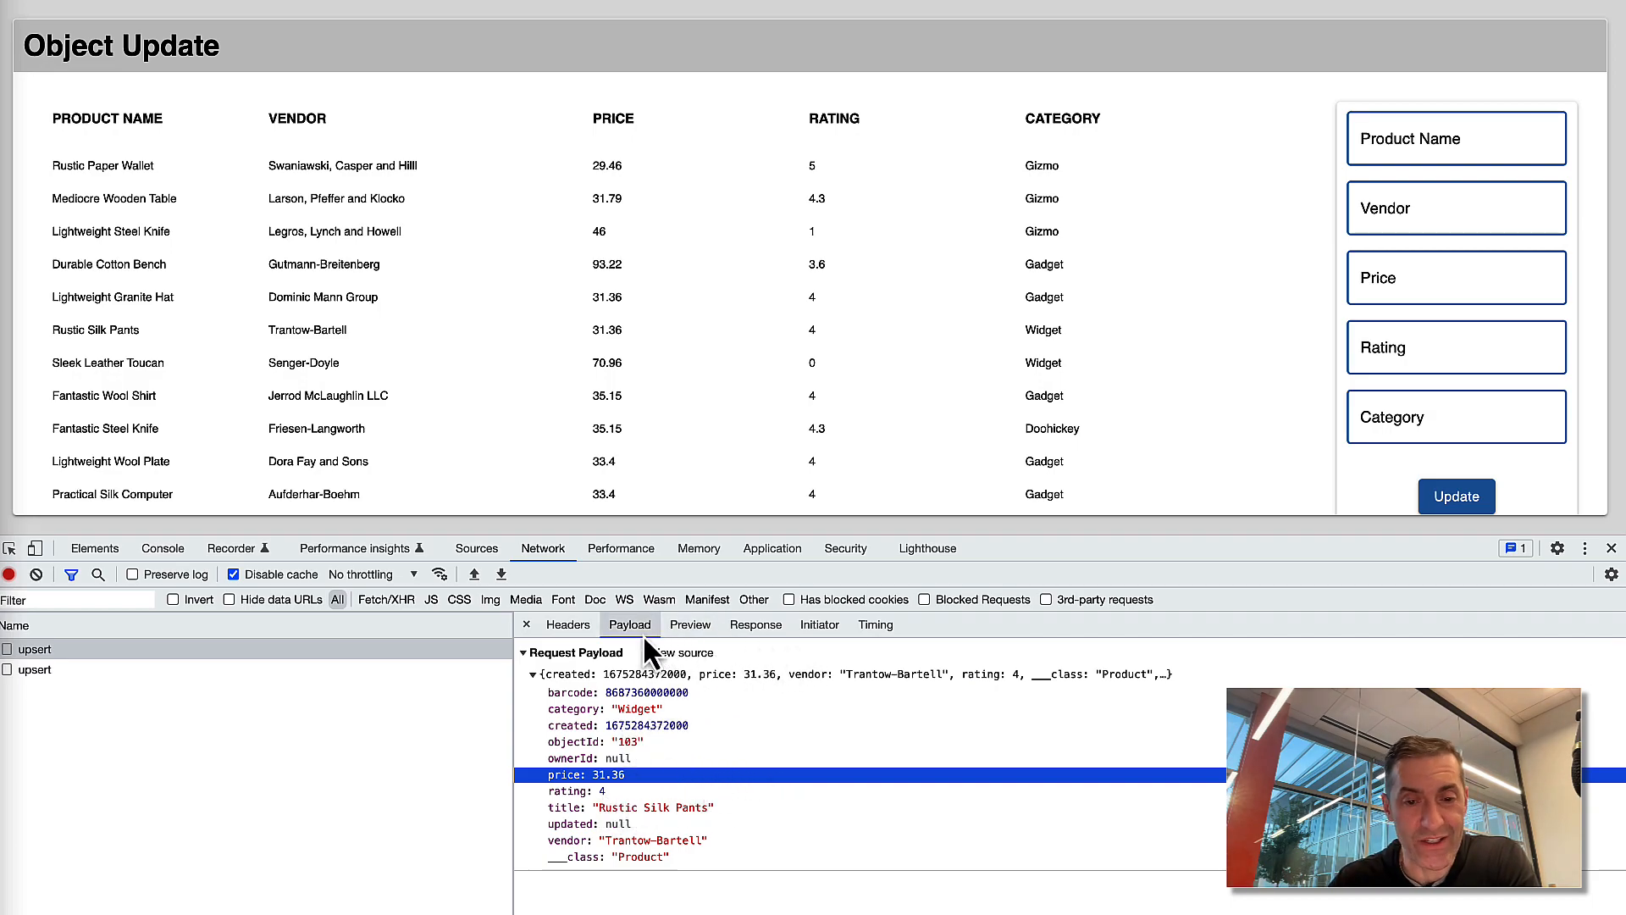
pyautogui.click(690, 627)
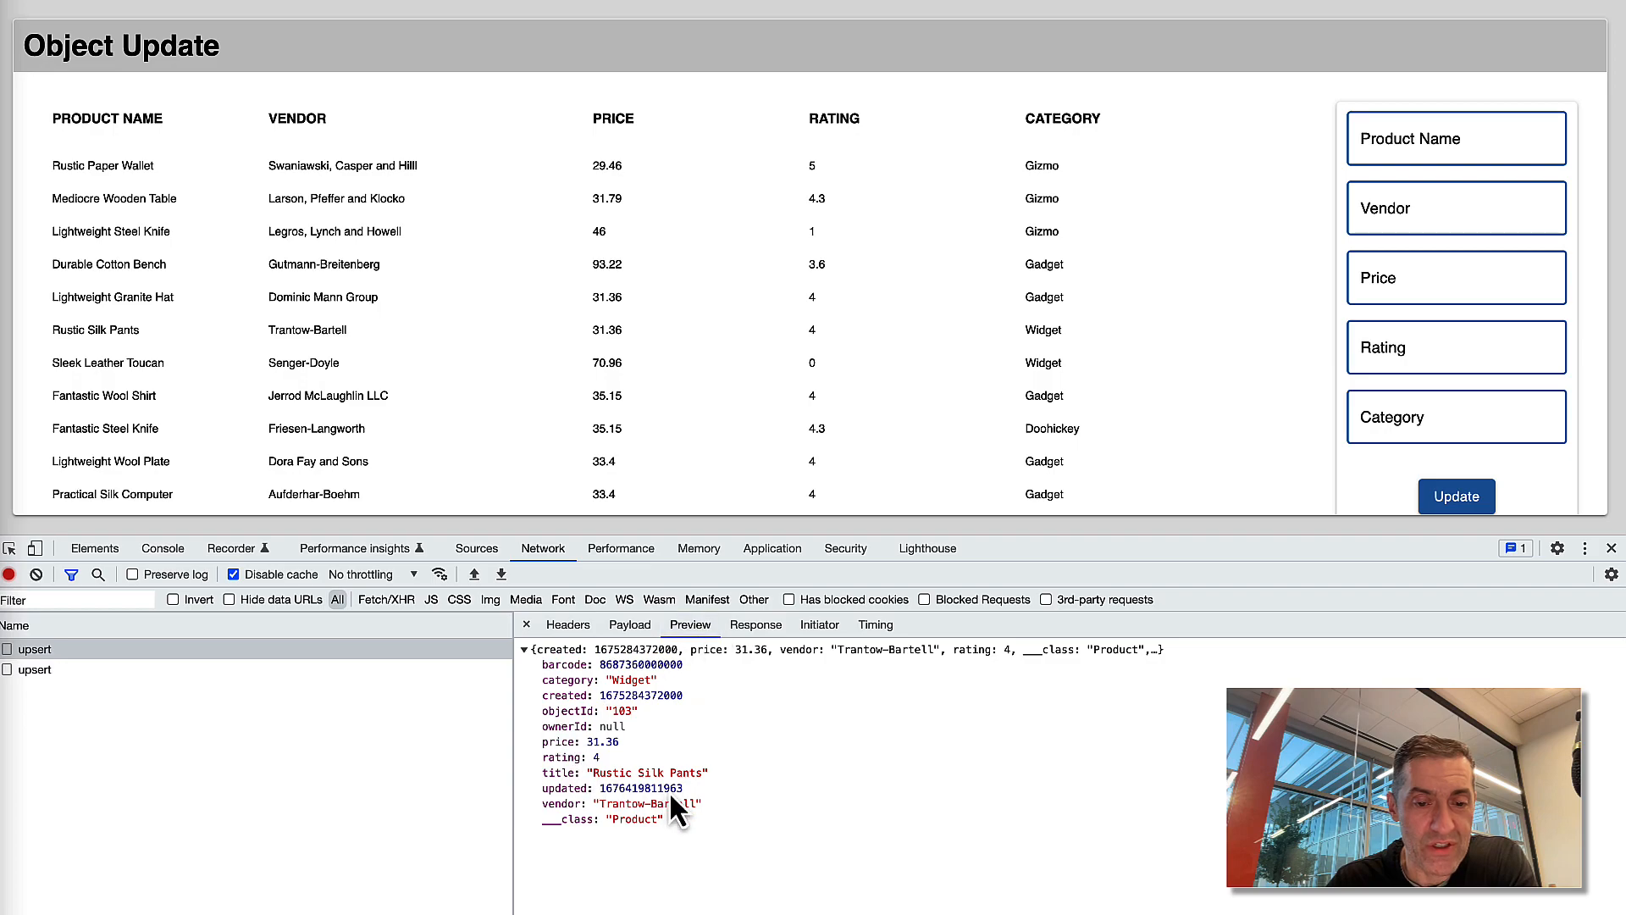
pyautogui.moveTo(703, 821); pyautogui.dragTo(537, 662)
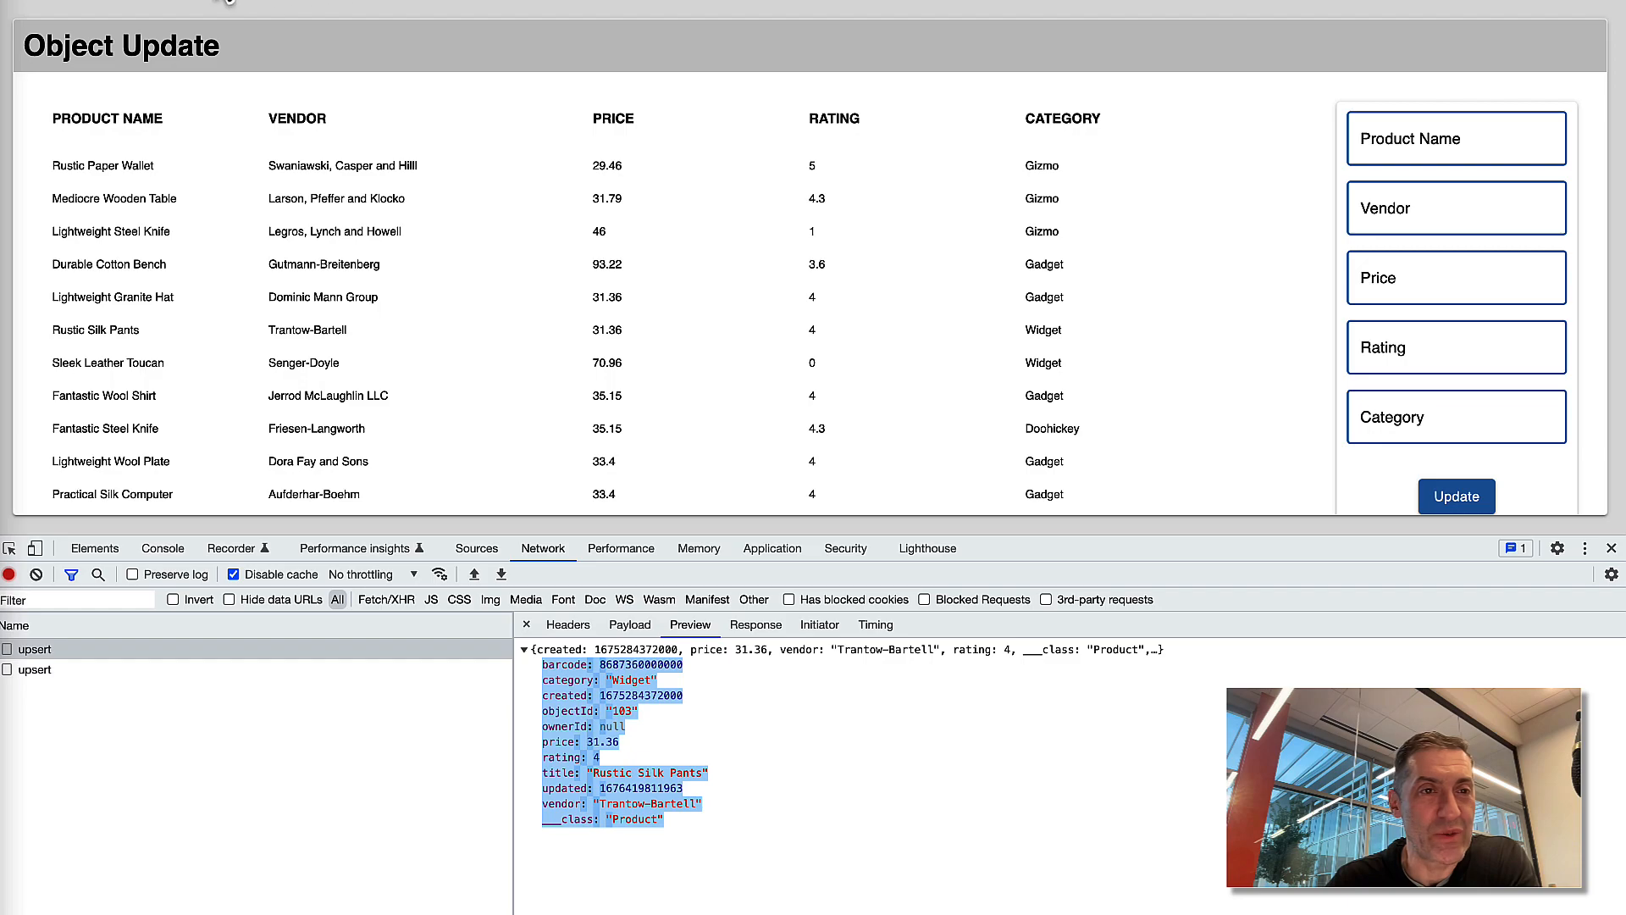
# Return to UI Builder and examine the On Page Enter logic that loads the products repeater.
pyautogui.click(225, 0)
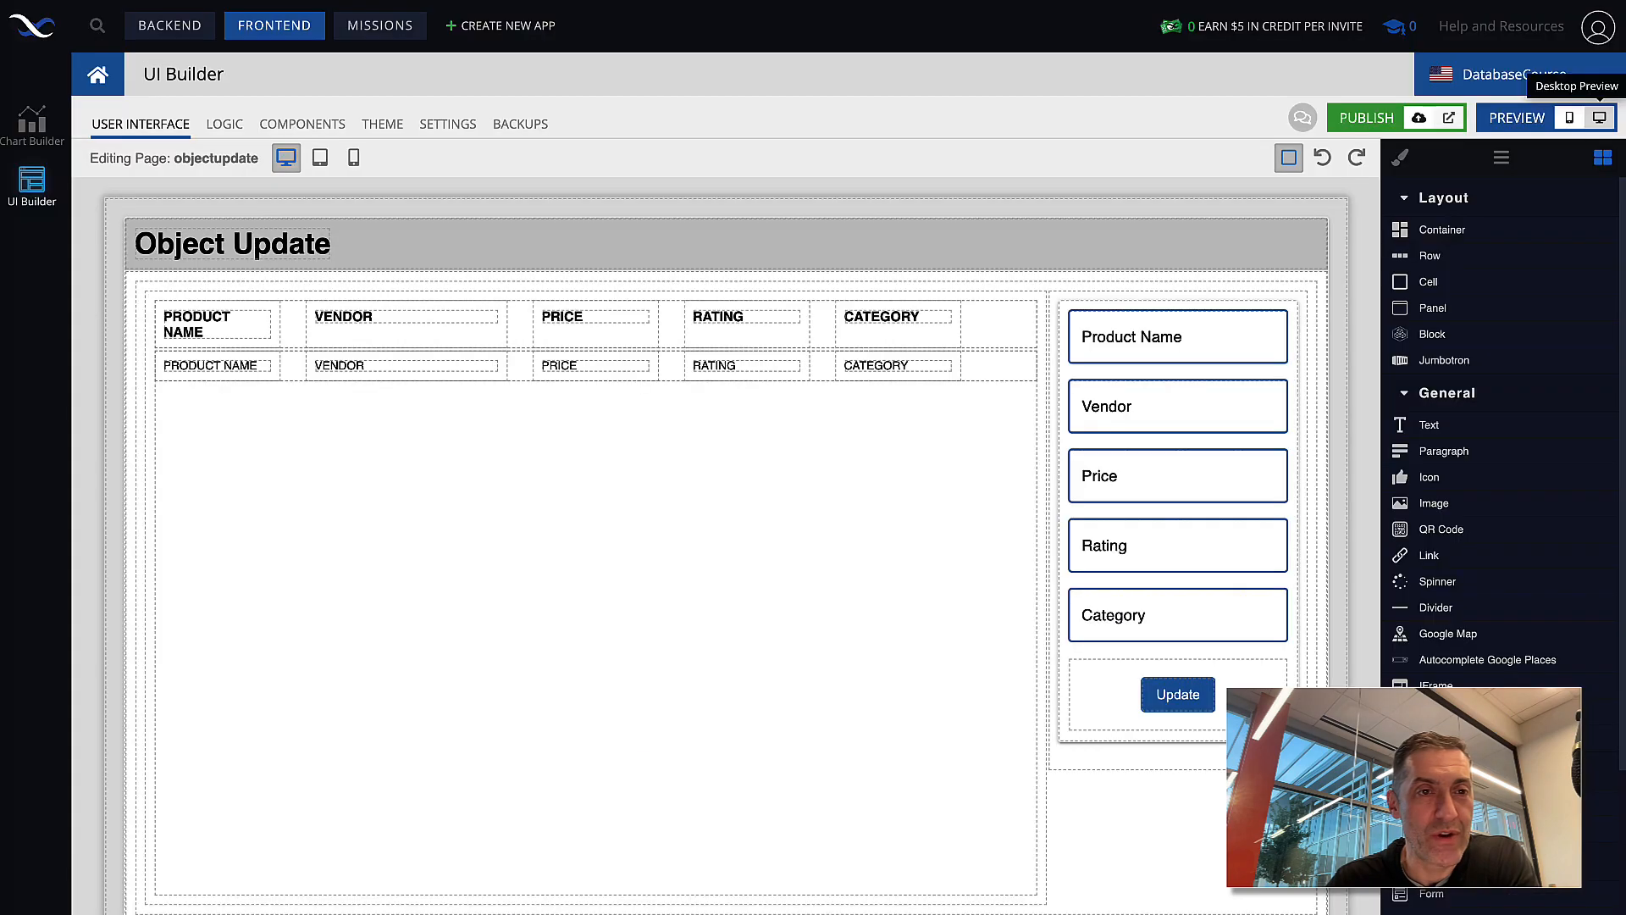
pyautogui.click(1103, 206)
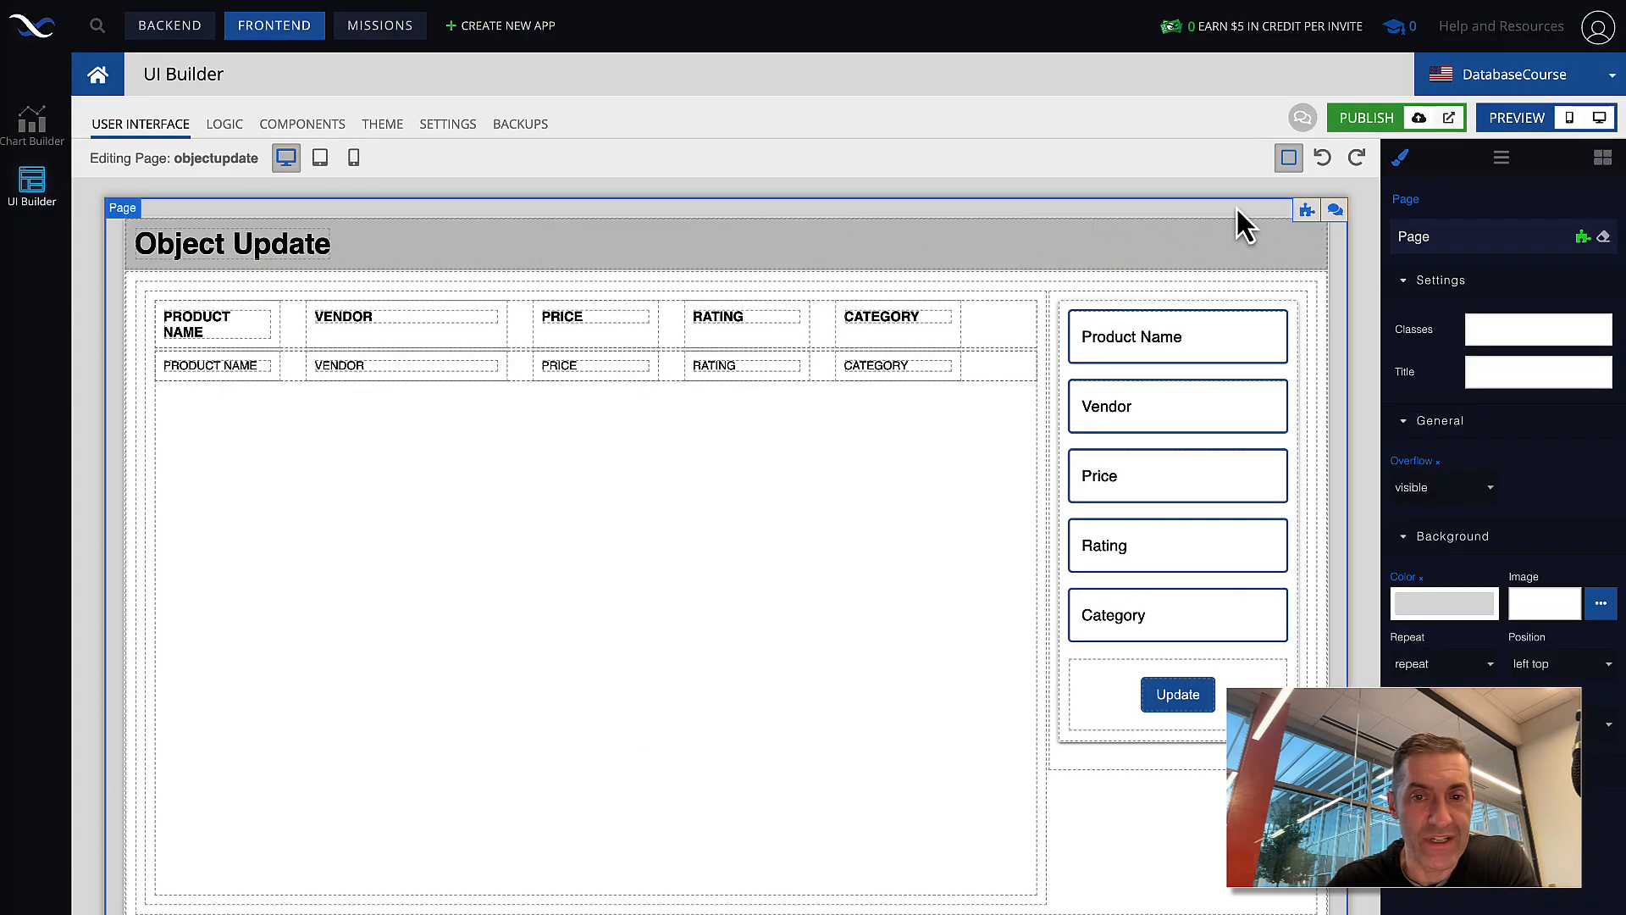
pyautogui.click(1307, 210)
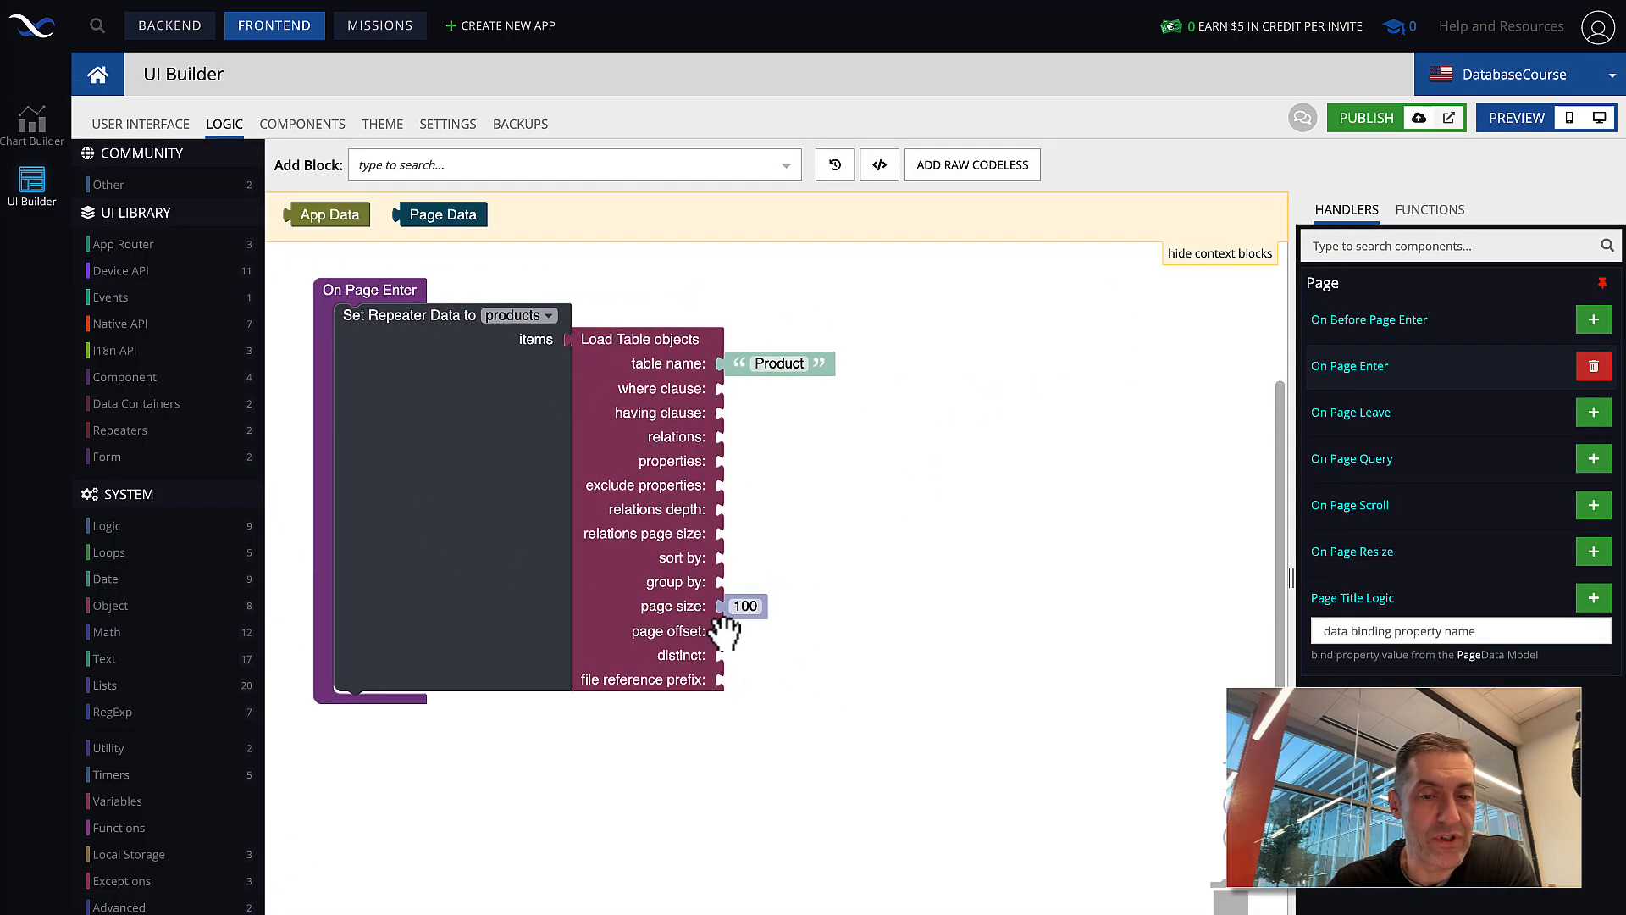
# Examine the On Mouse Over and On Click Event logic of the product row in the products repeater.
pyautogui.click(154, 127)
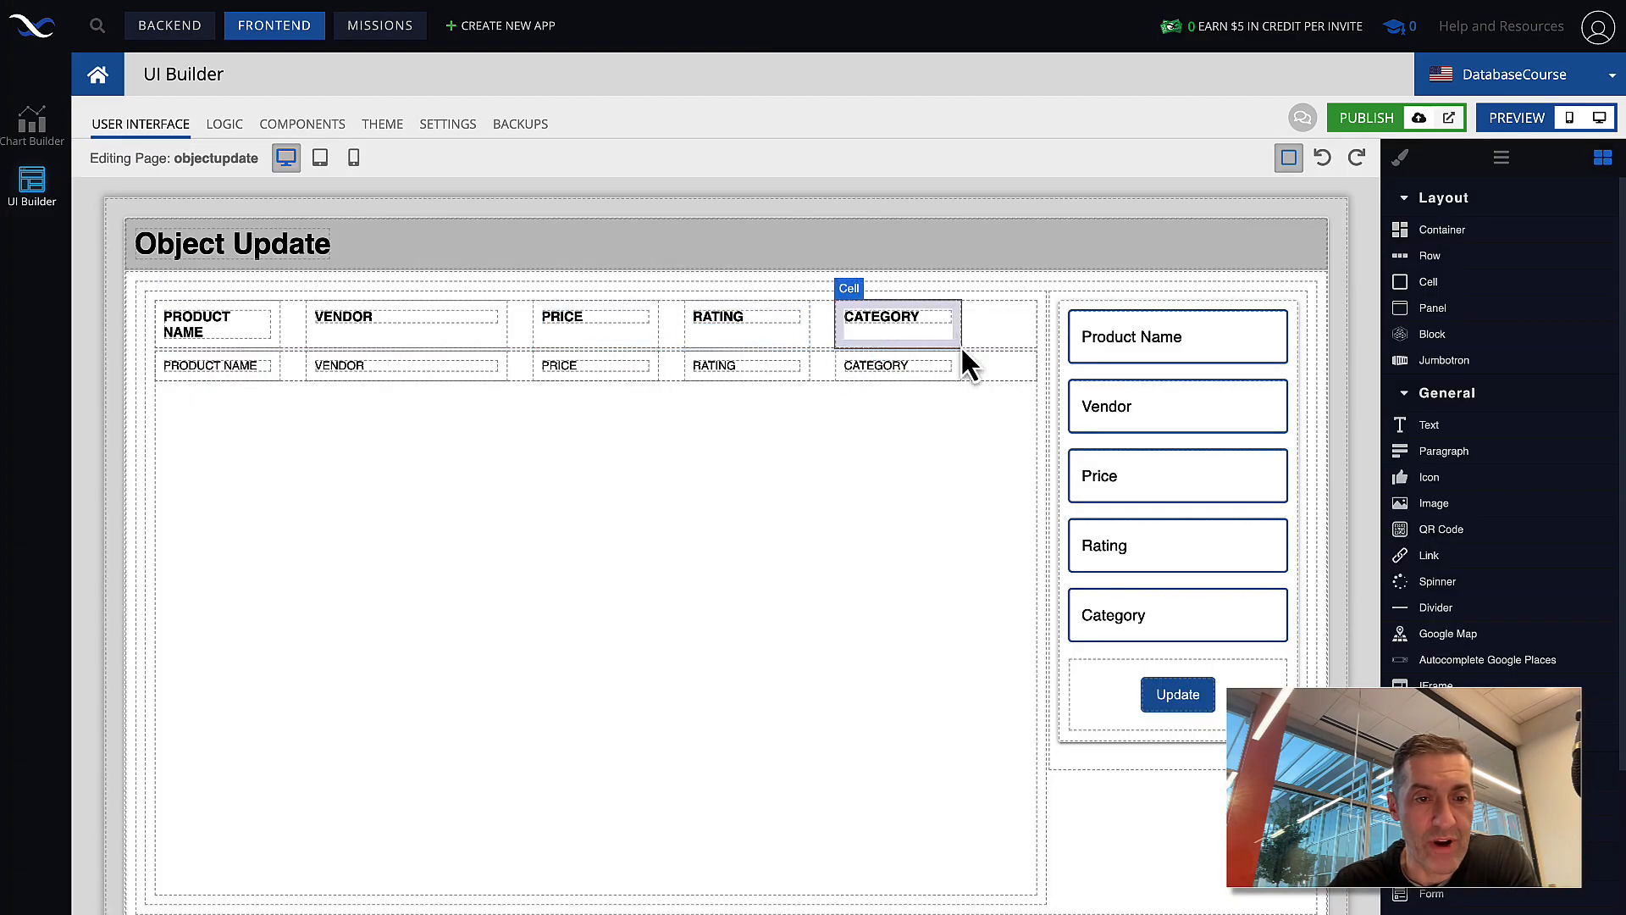
pyautogui.click(1008, 376)
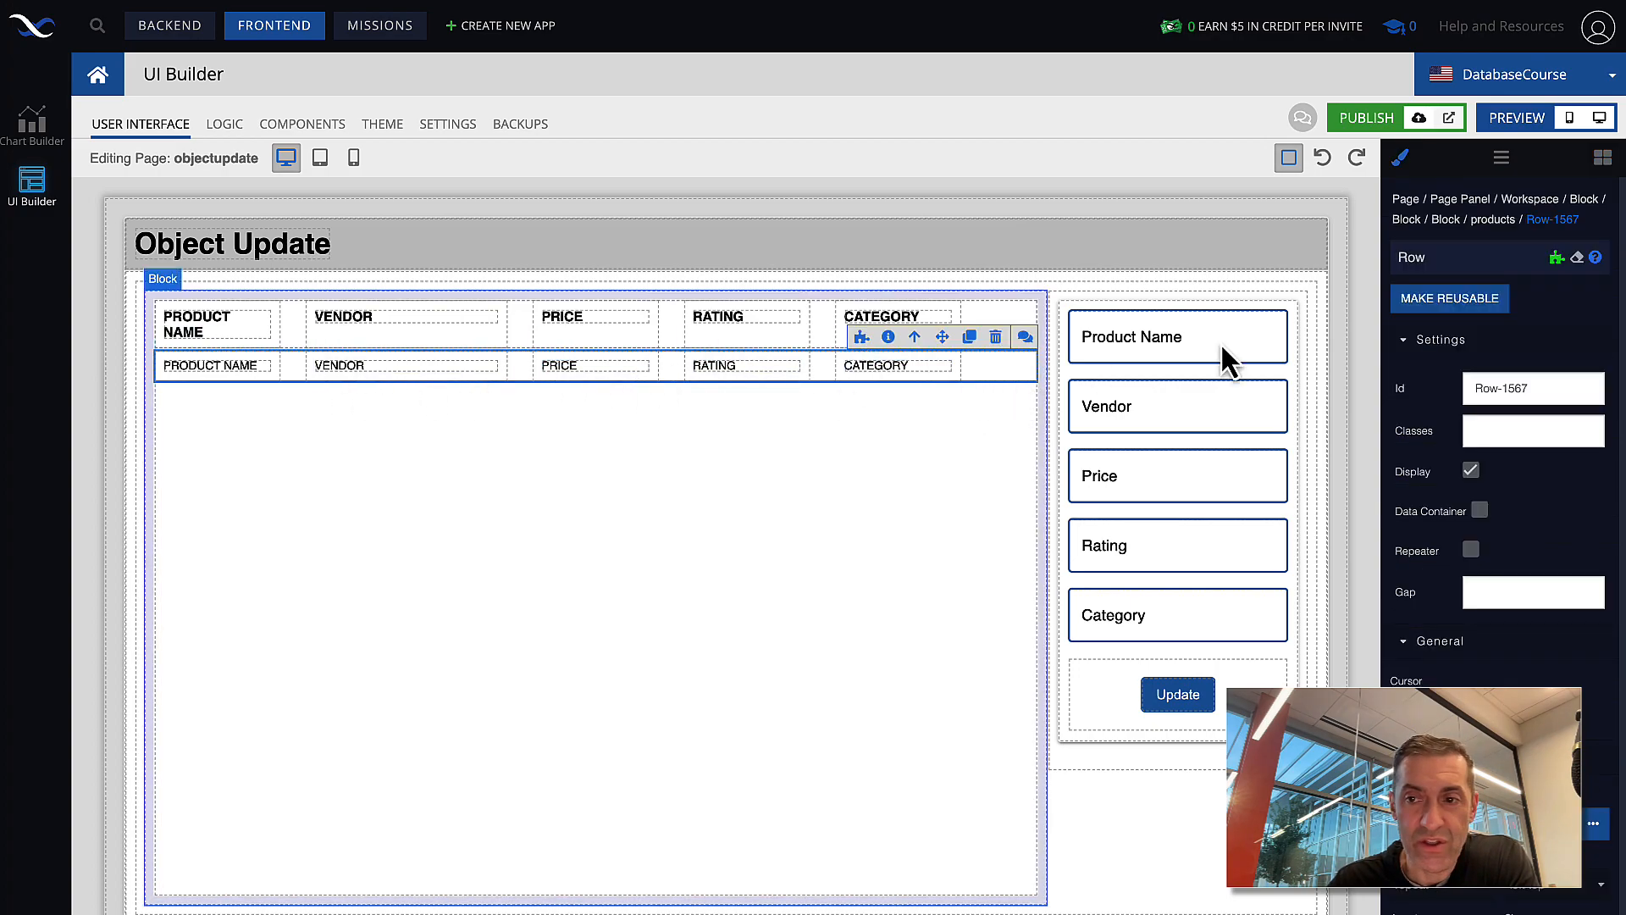
pyautogui.click(1557, 259)
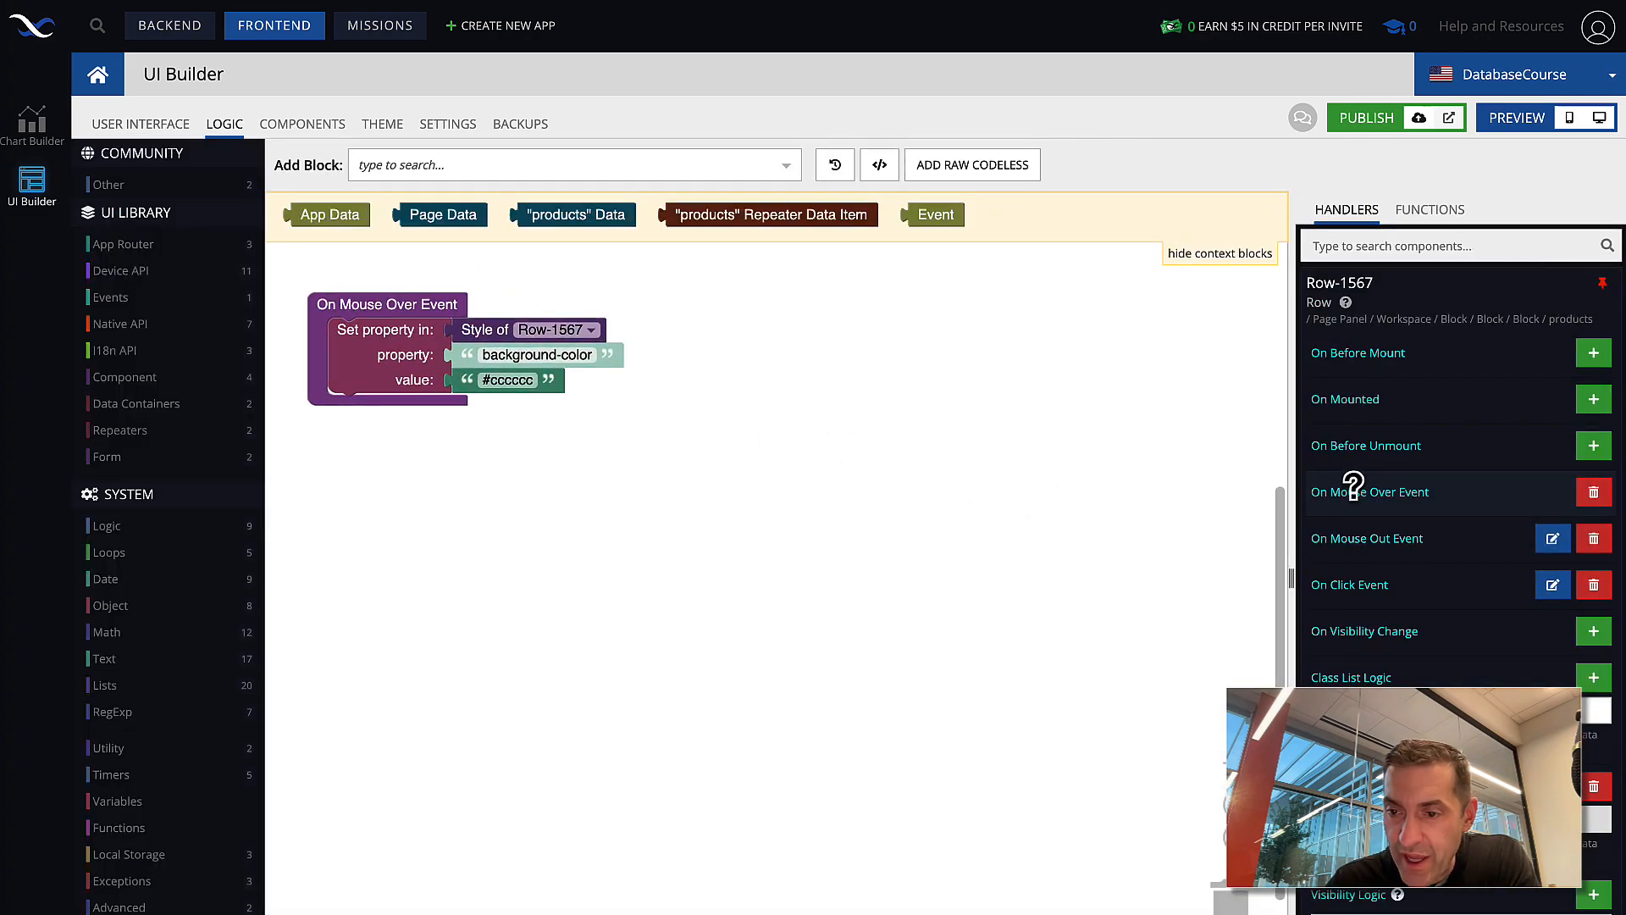
pyautogui.click(1552, 586)
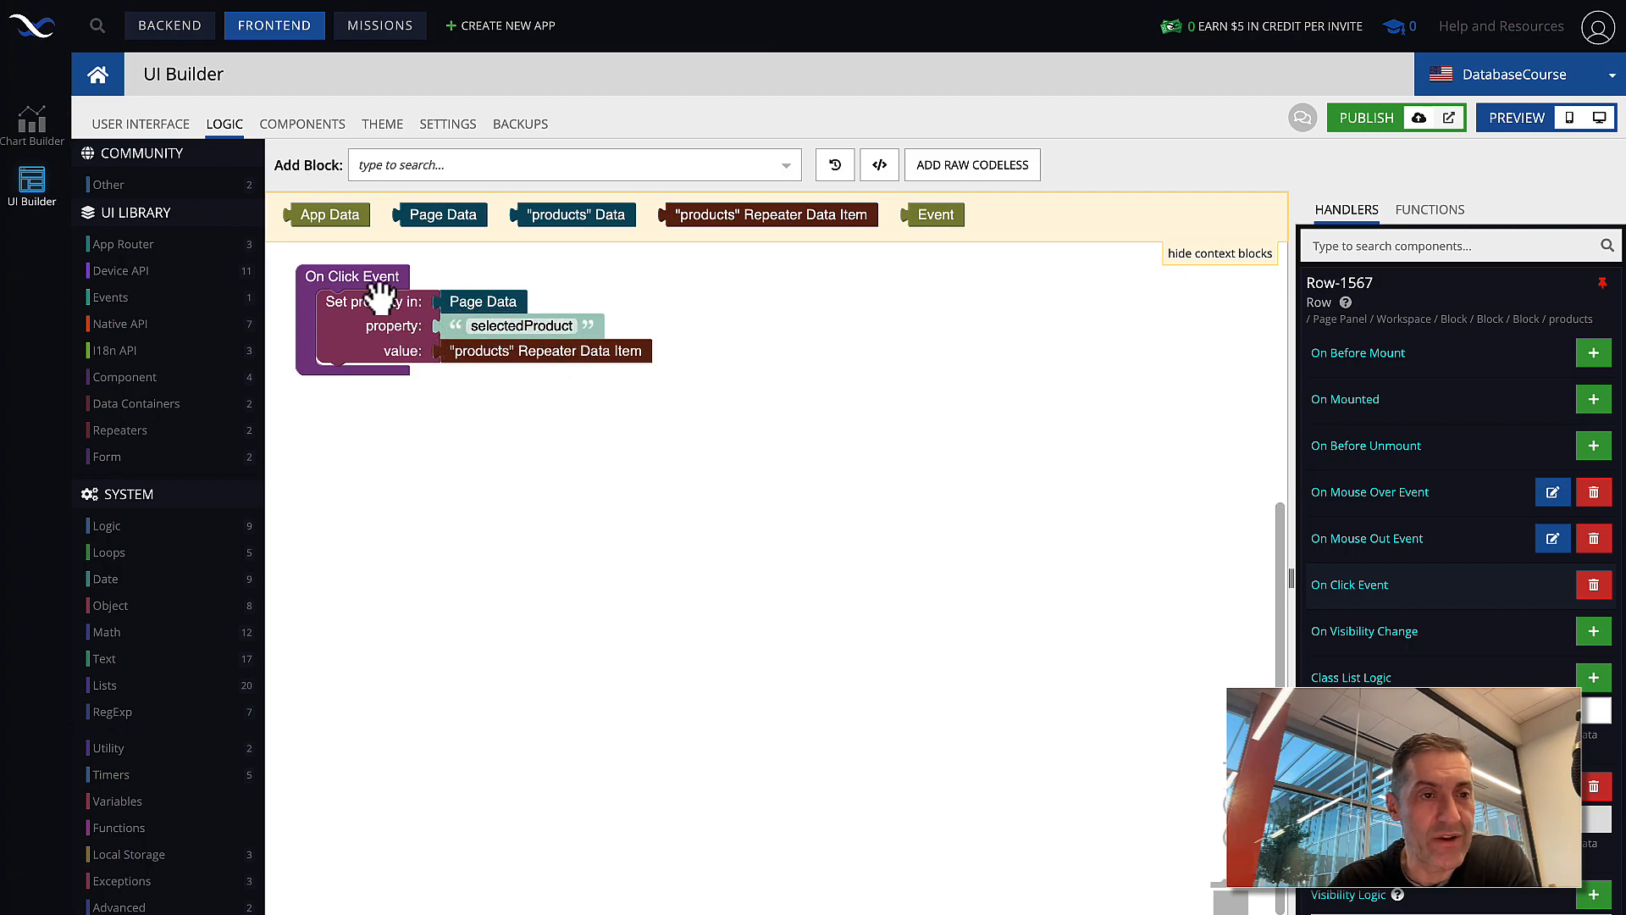
# Open the updateForm component's logic and examine its Form Data Model binding to selectedProduct.
pyautogui.click(163, 135)
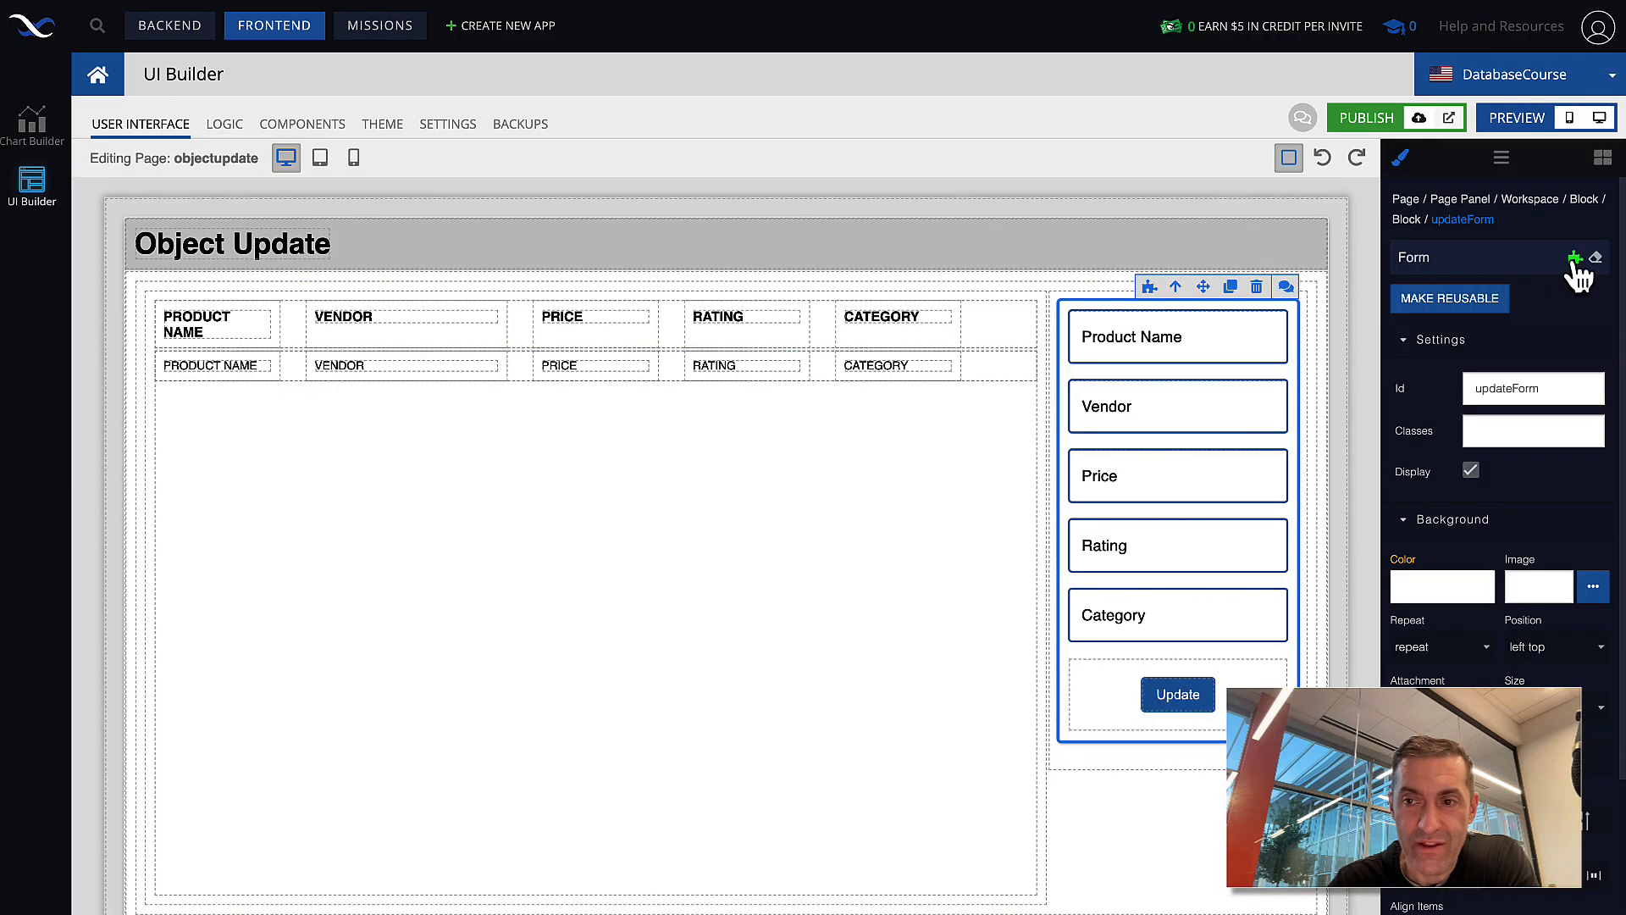
pyautogui.click(1576, 257)
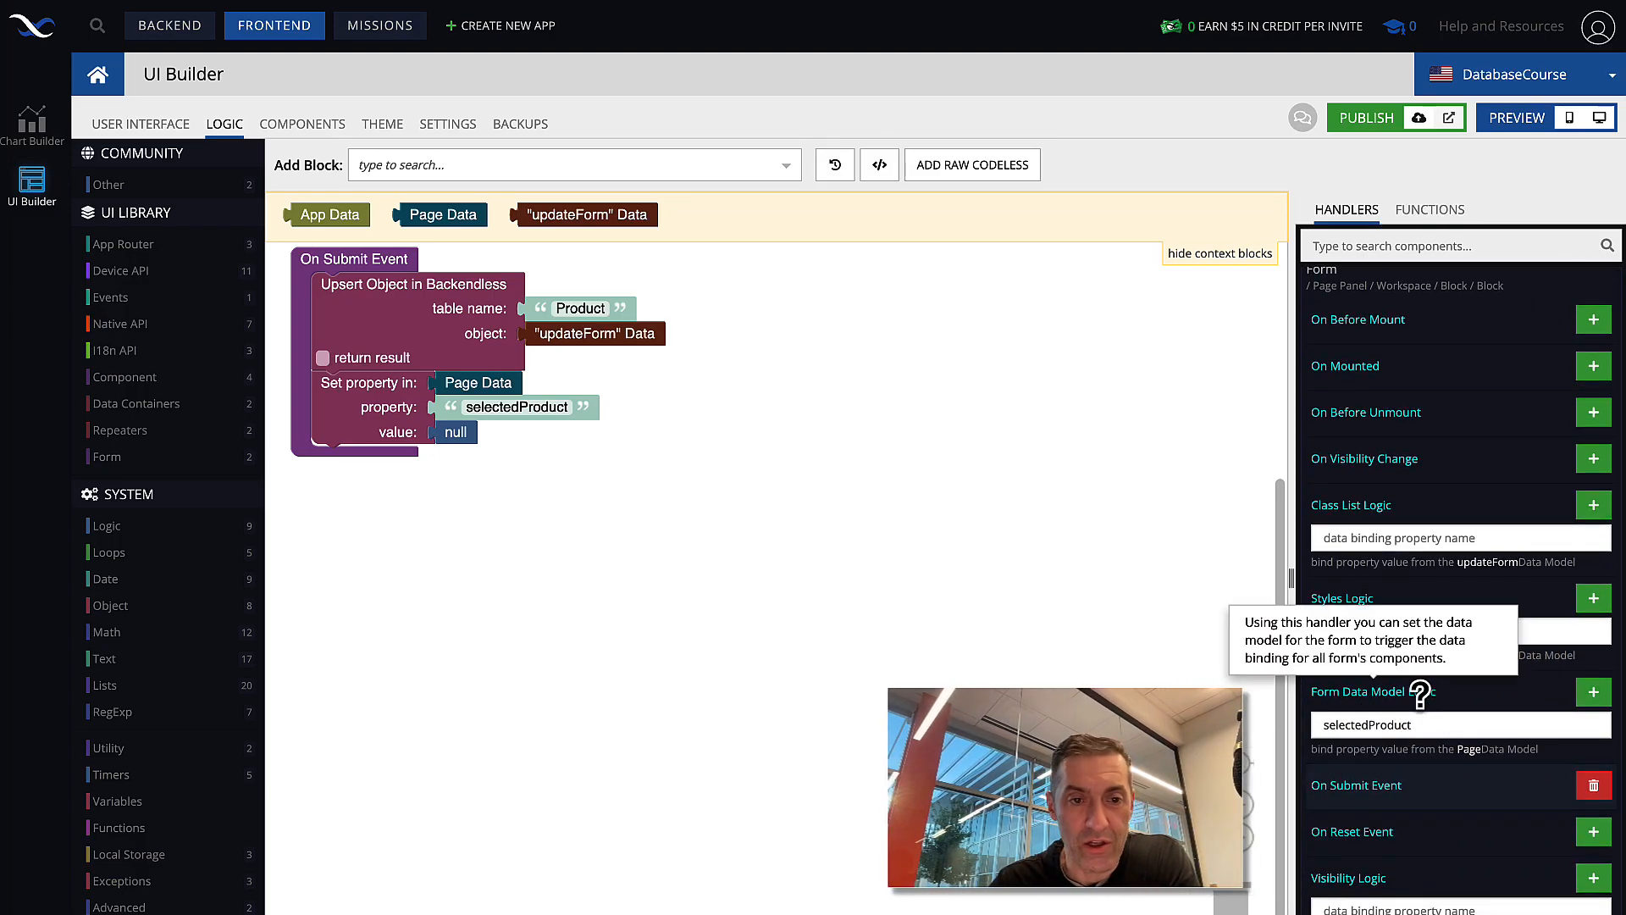
pyautogui.moveTo(1434, 724); pyautogui.dragTo(1315, 724)
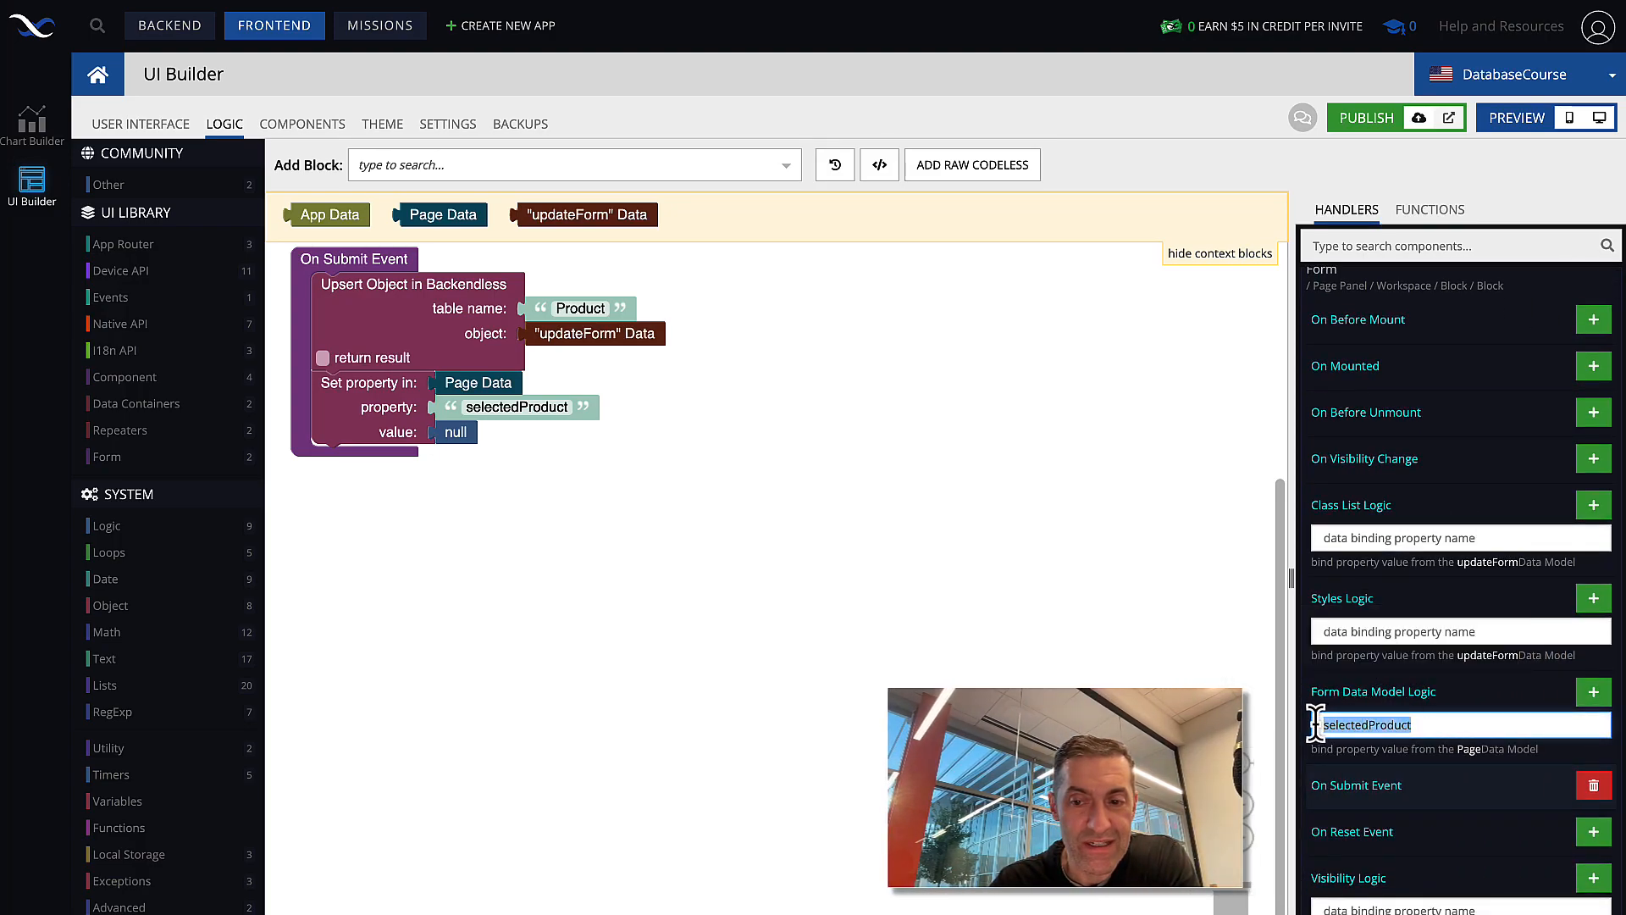
pyautogui.click(1453, 724)
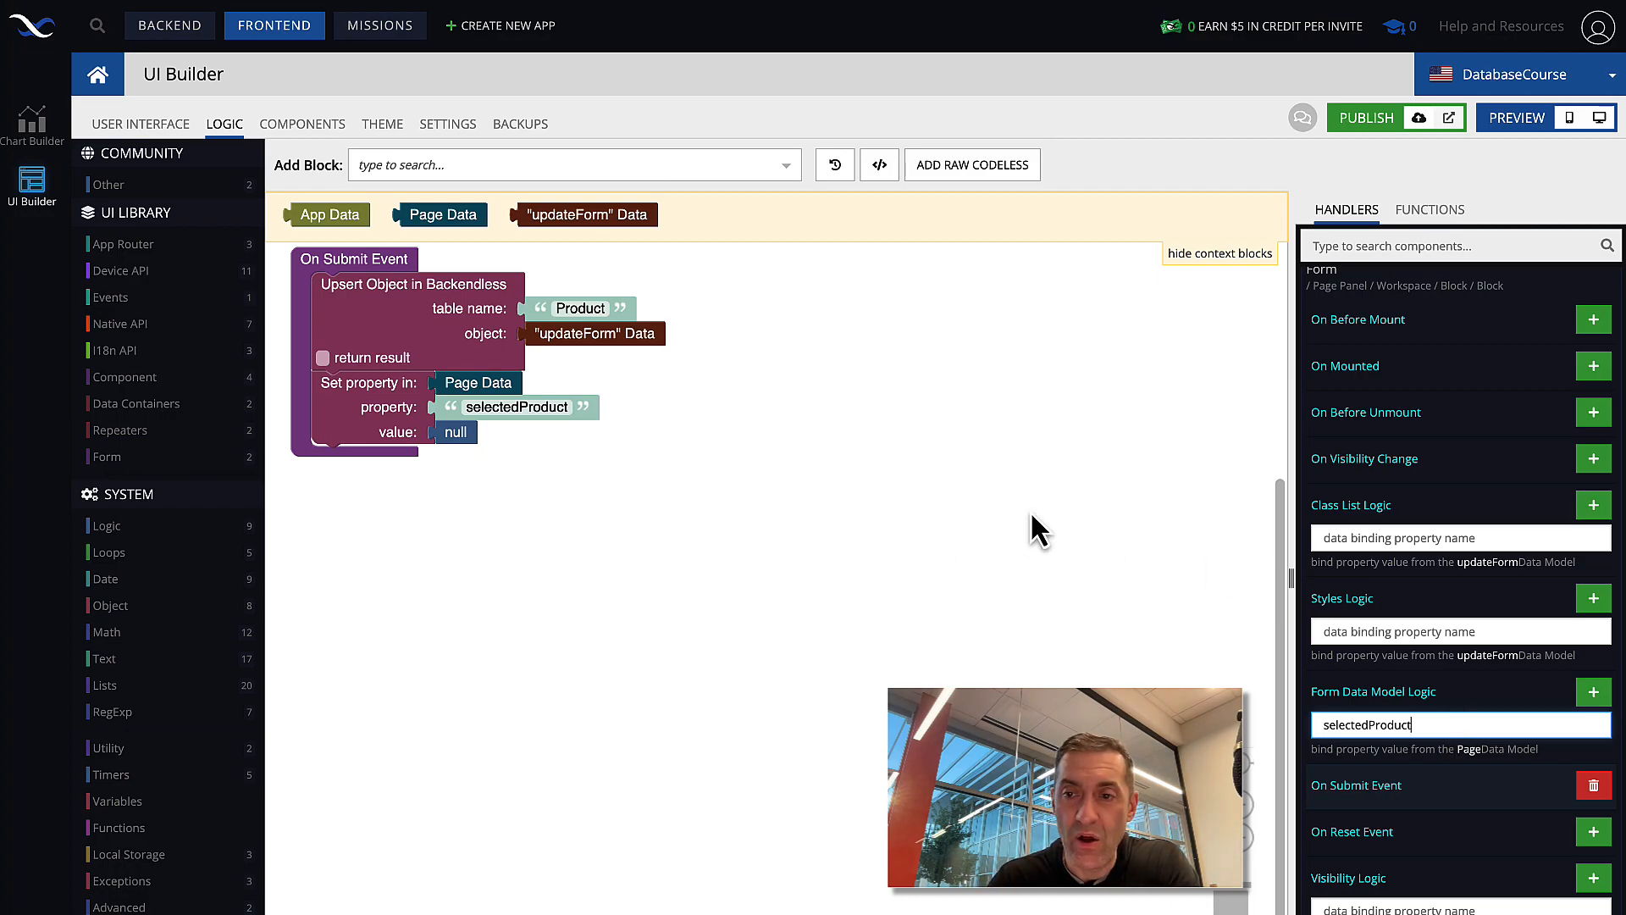
# Examine the Upsert Object in Backendless block in the updateForm's On Submit Event logic.
pyautogui.scroll(1, 1375, 481)
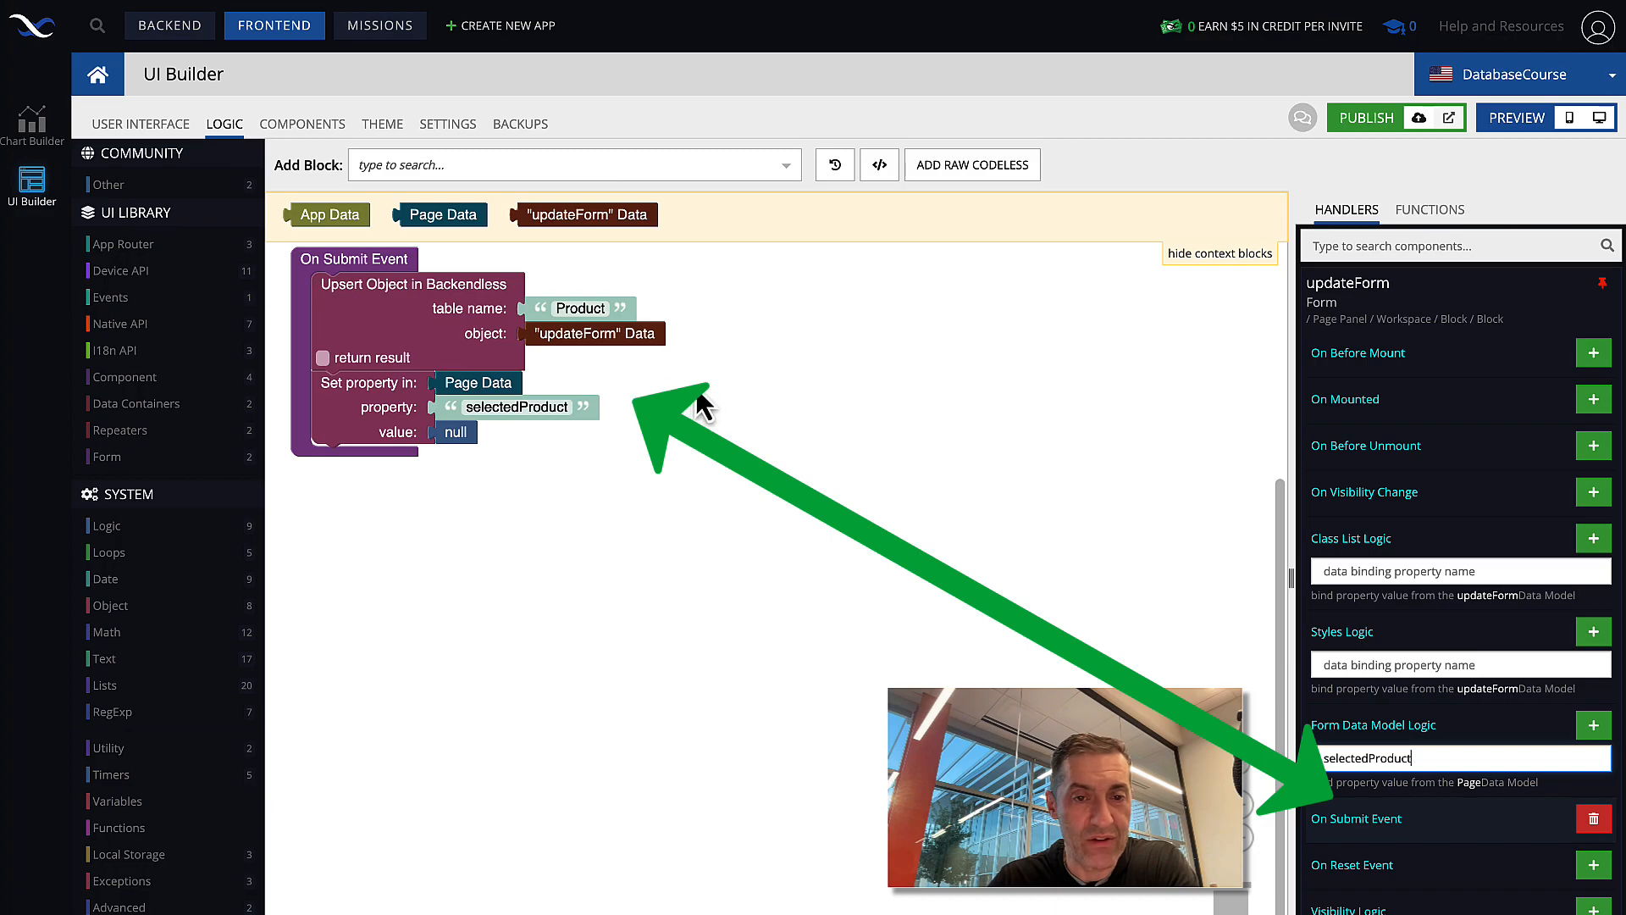
pyautogui.moveTo(700, 405); pyautogui.dragTo(717, 422)
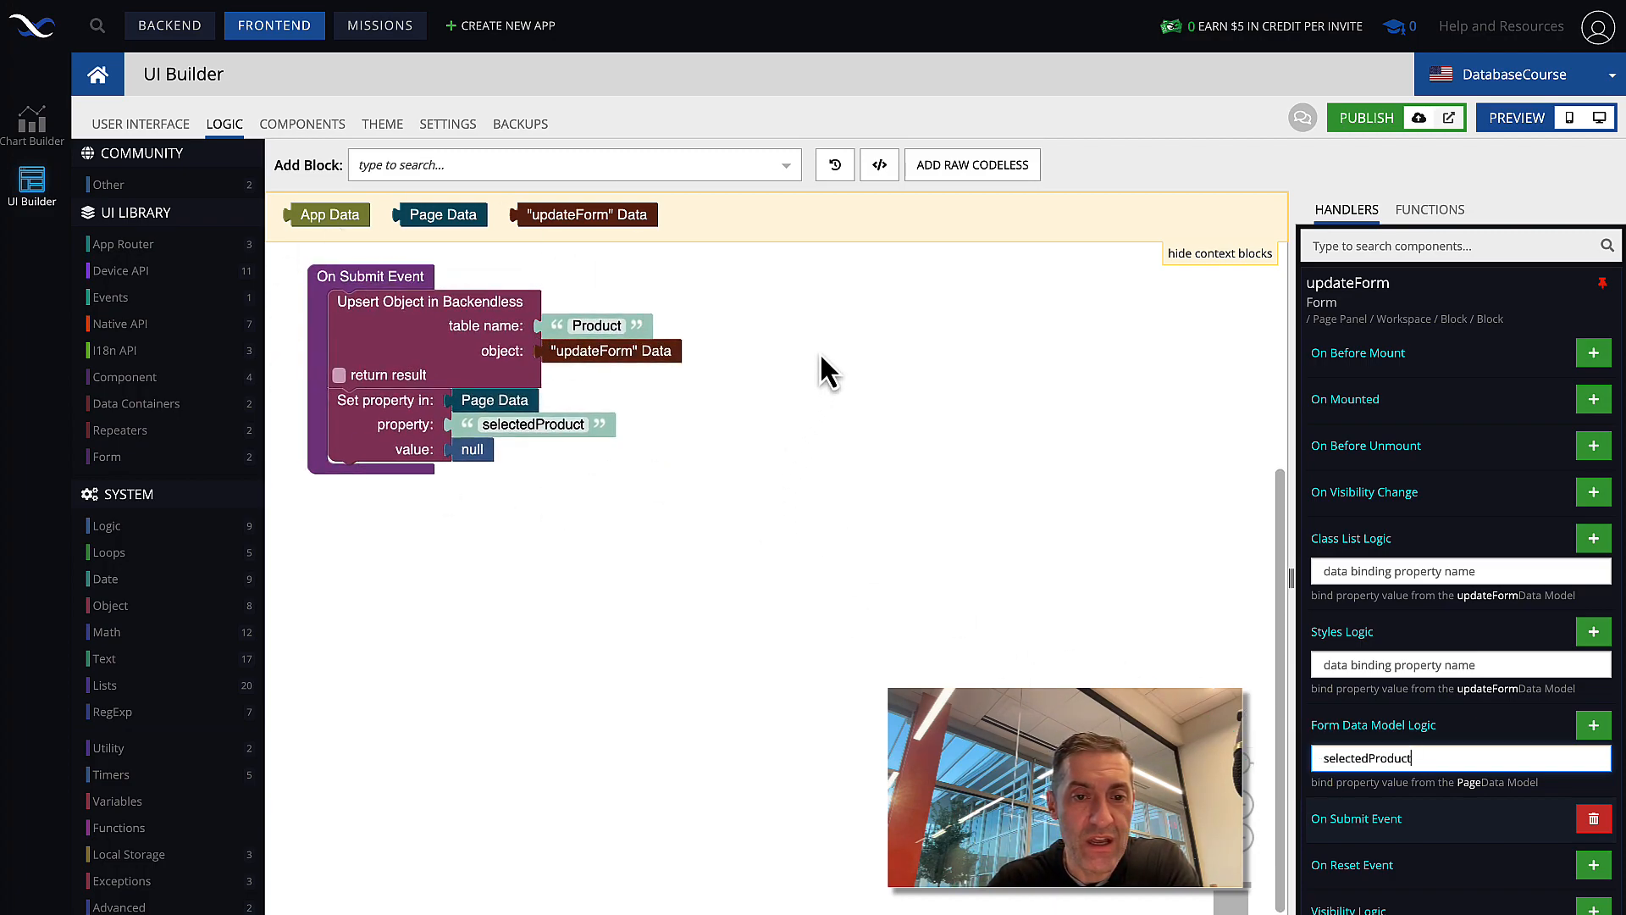
pyautogui.click(457, 322)
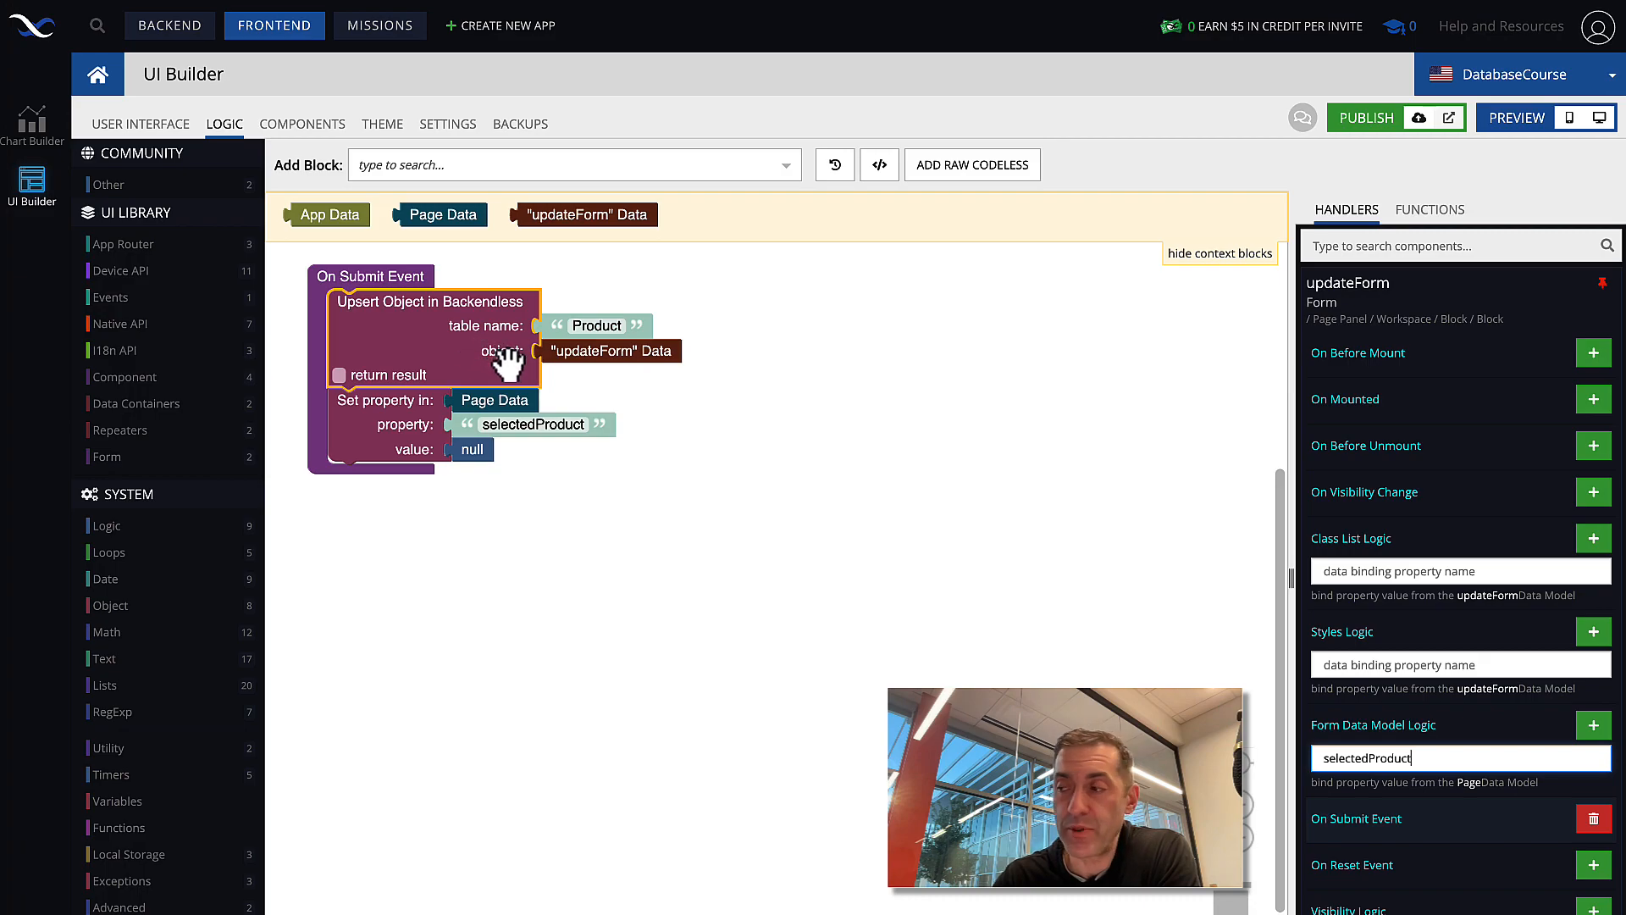
pyautogui.click(758, 375)
pyautogui.click(488, 327)
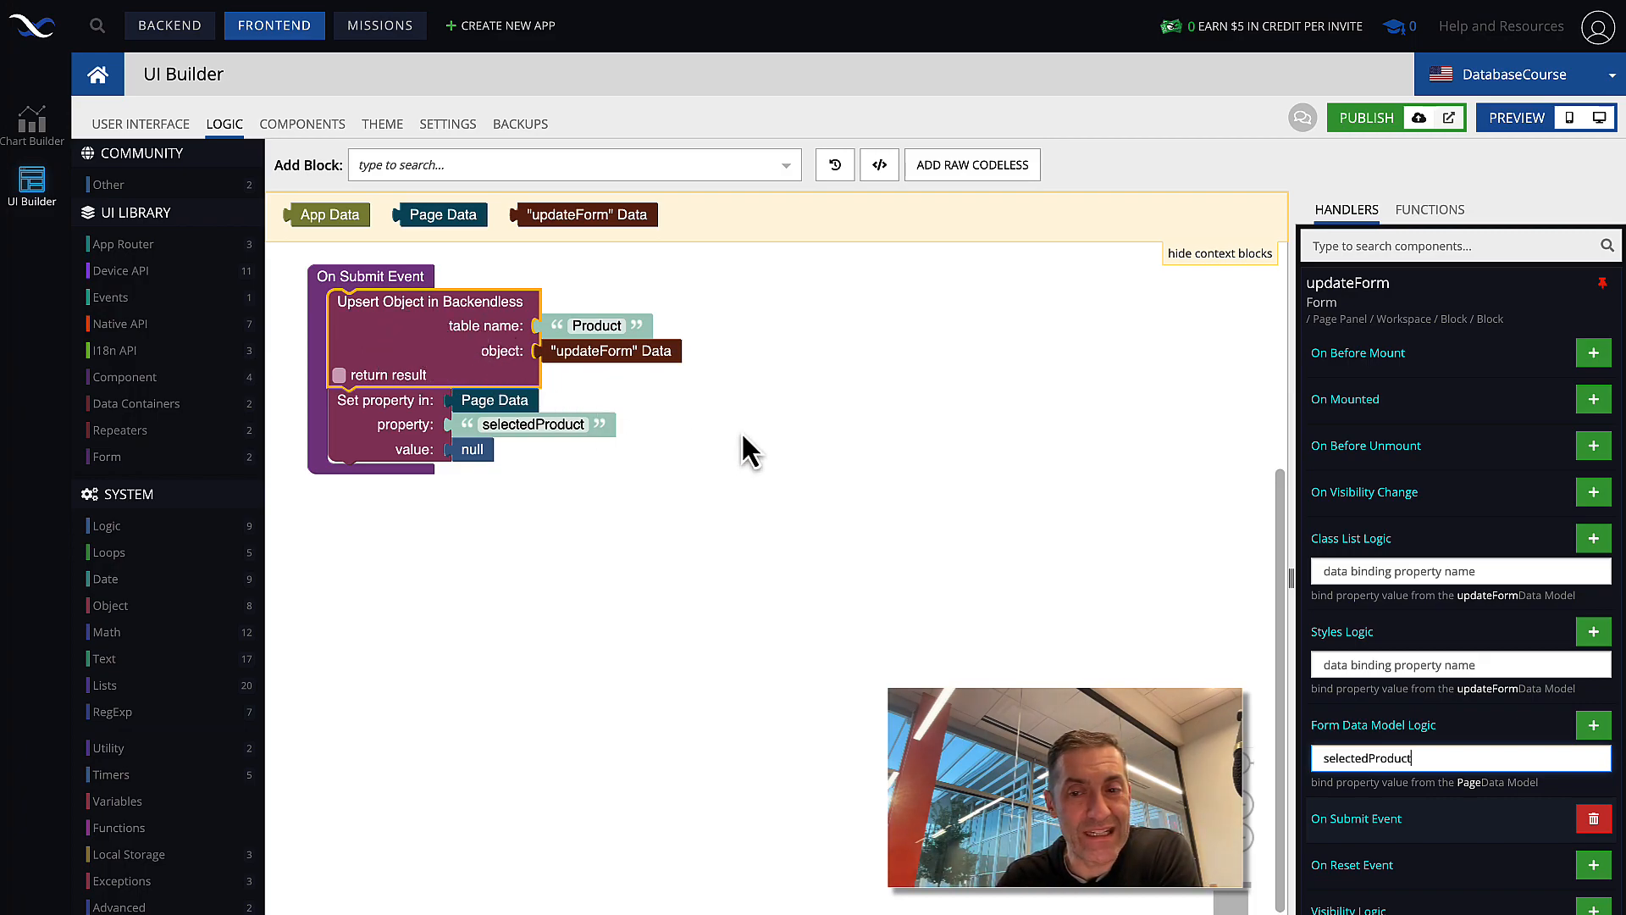
pyautogui.click(734, 331)
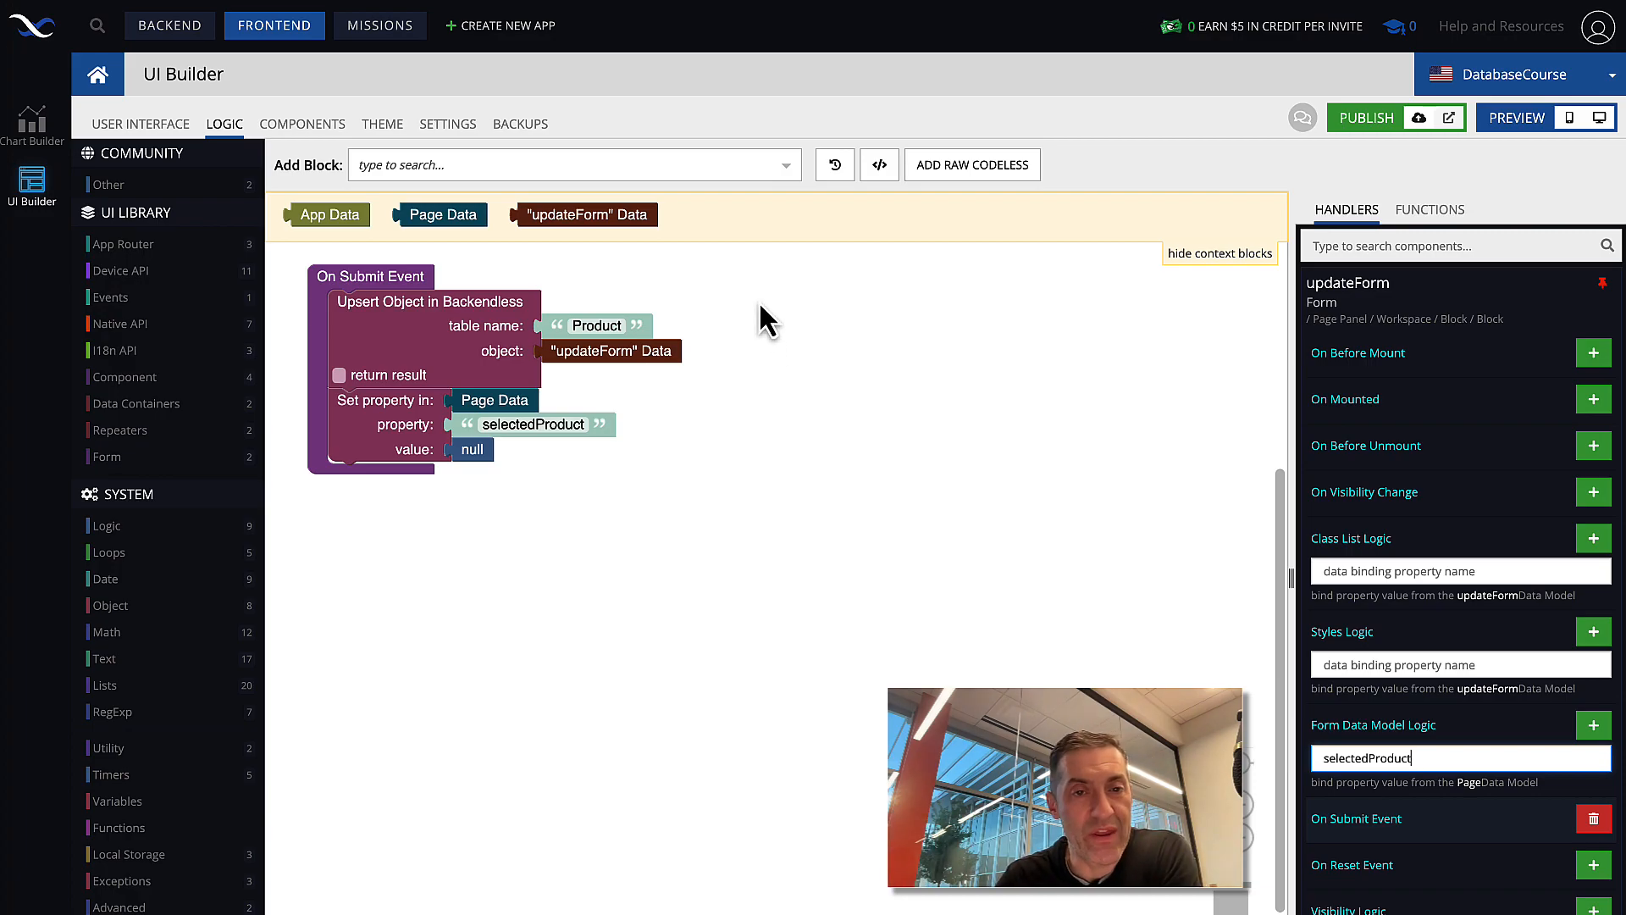
# Show the page's user interface layout in UI Builder and look through the product list on the running Object Update page.
pyautogui.click(153, 125)
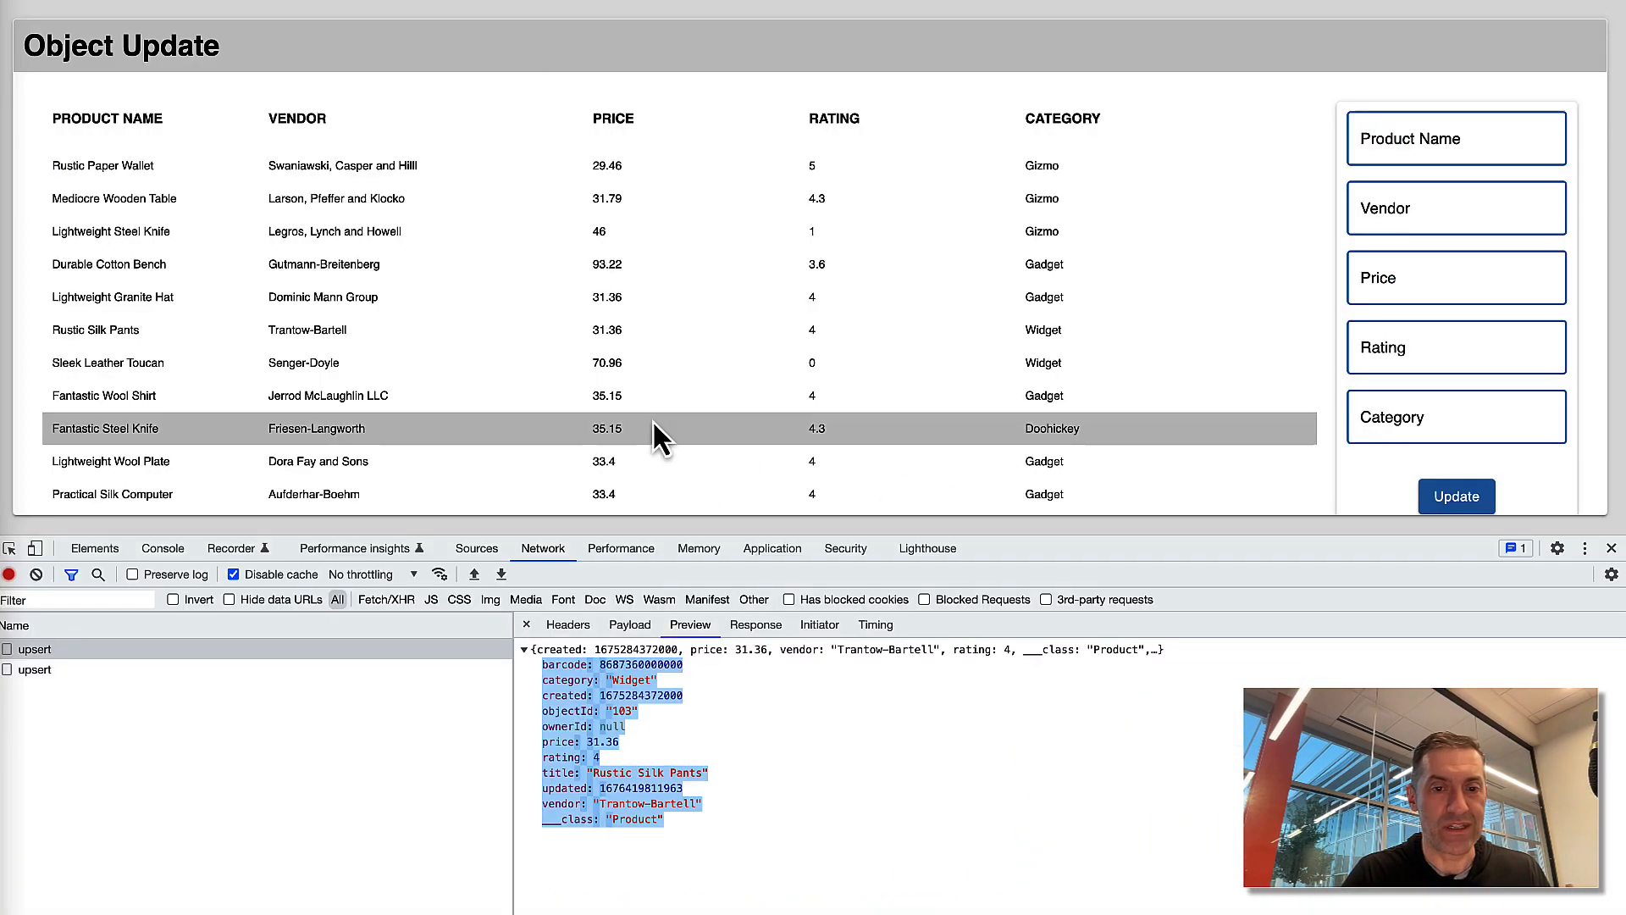
pyautogui.scroll(-5, 649, 350)
pyautogui.scroll(2, 649, 351)
pyautogui.scroll(-17, 648, 351)
pyautogui.scroll(20, 649, 350)
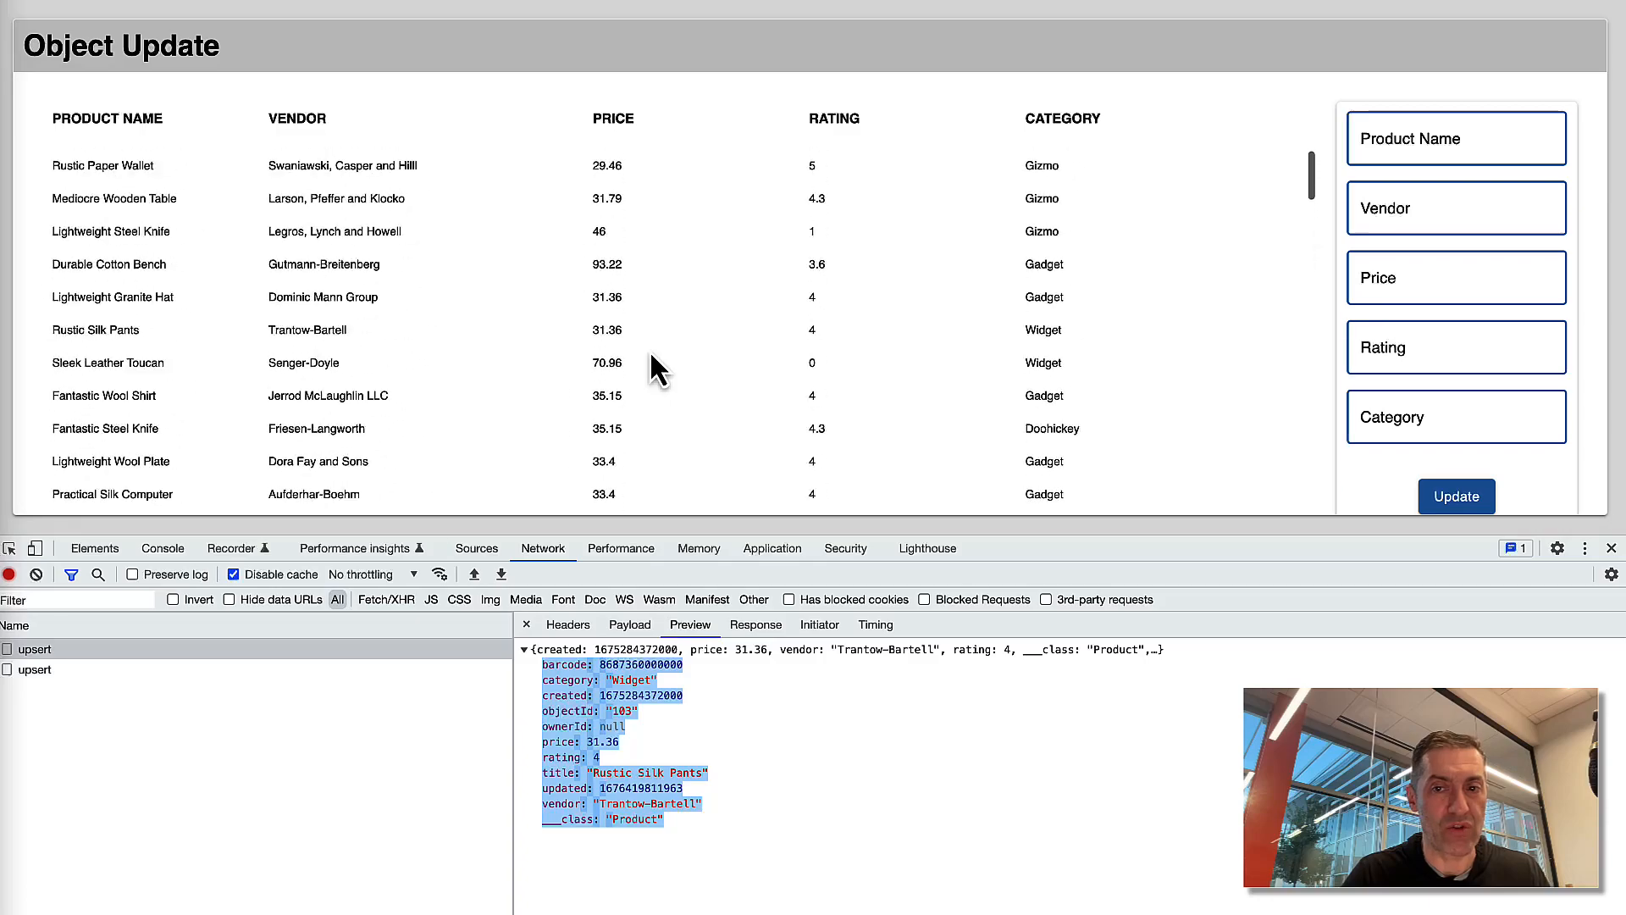
# Close the browser developer tools to review the full-height product list beside the update form, and return to UI Builder.
pyautogui.click(1612, 549)
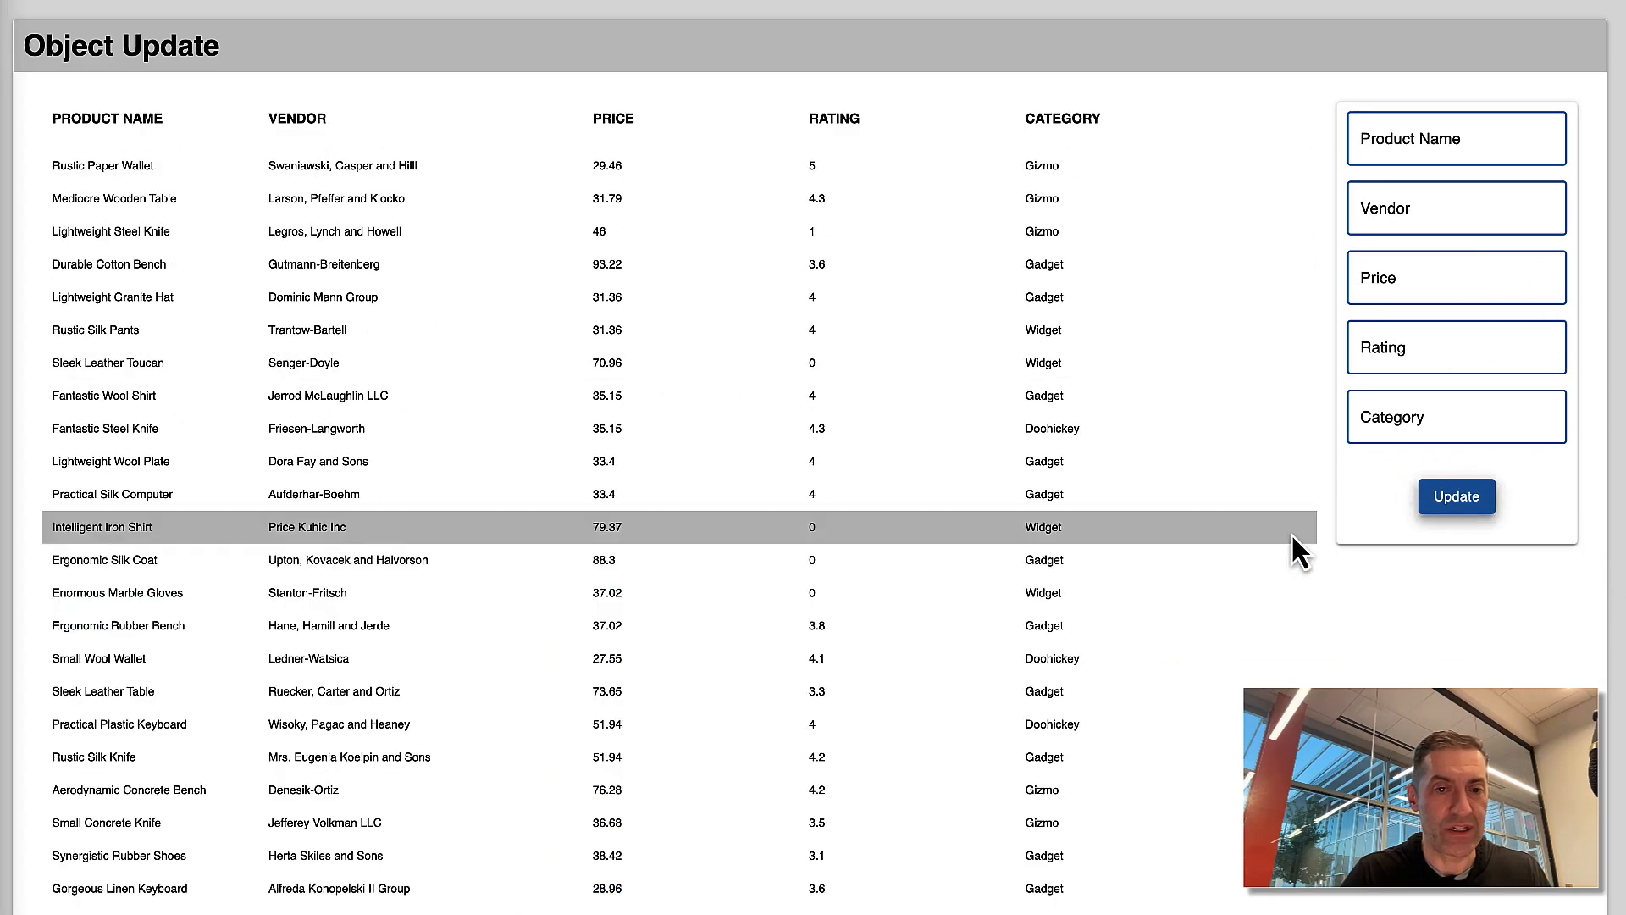
pyautogui.scroll(-10, 851, 369)
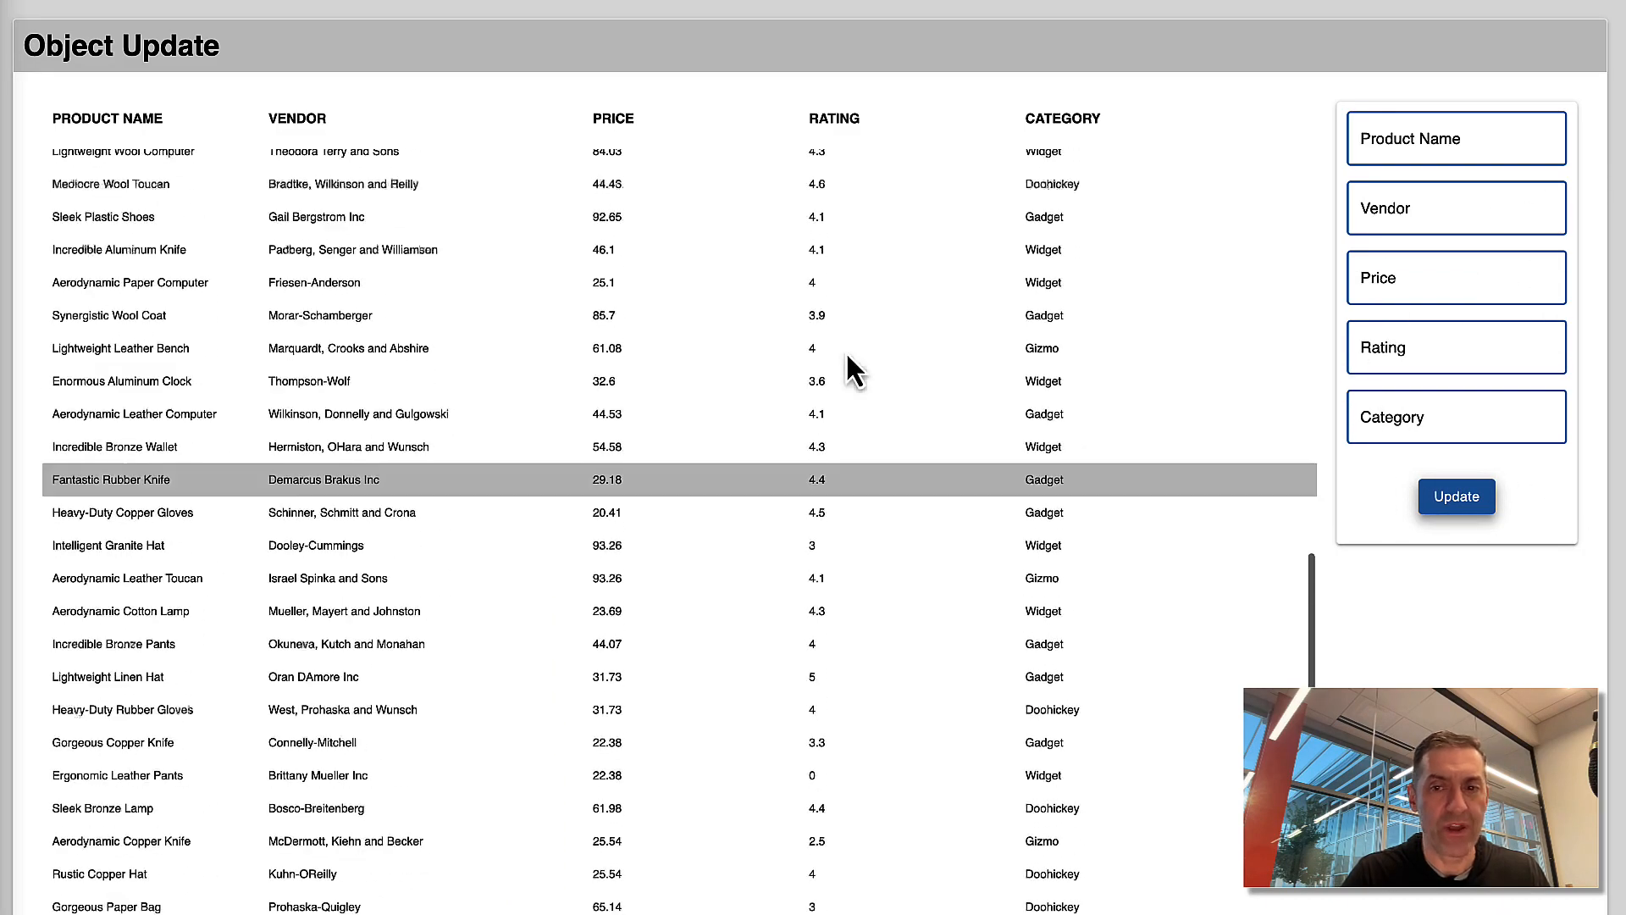
pyautogui.scroll(10, 850, 370)
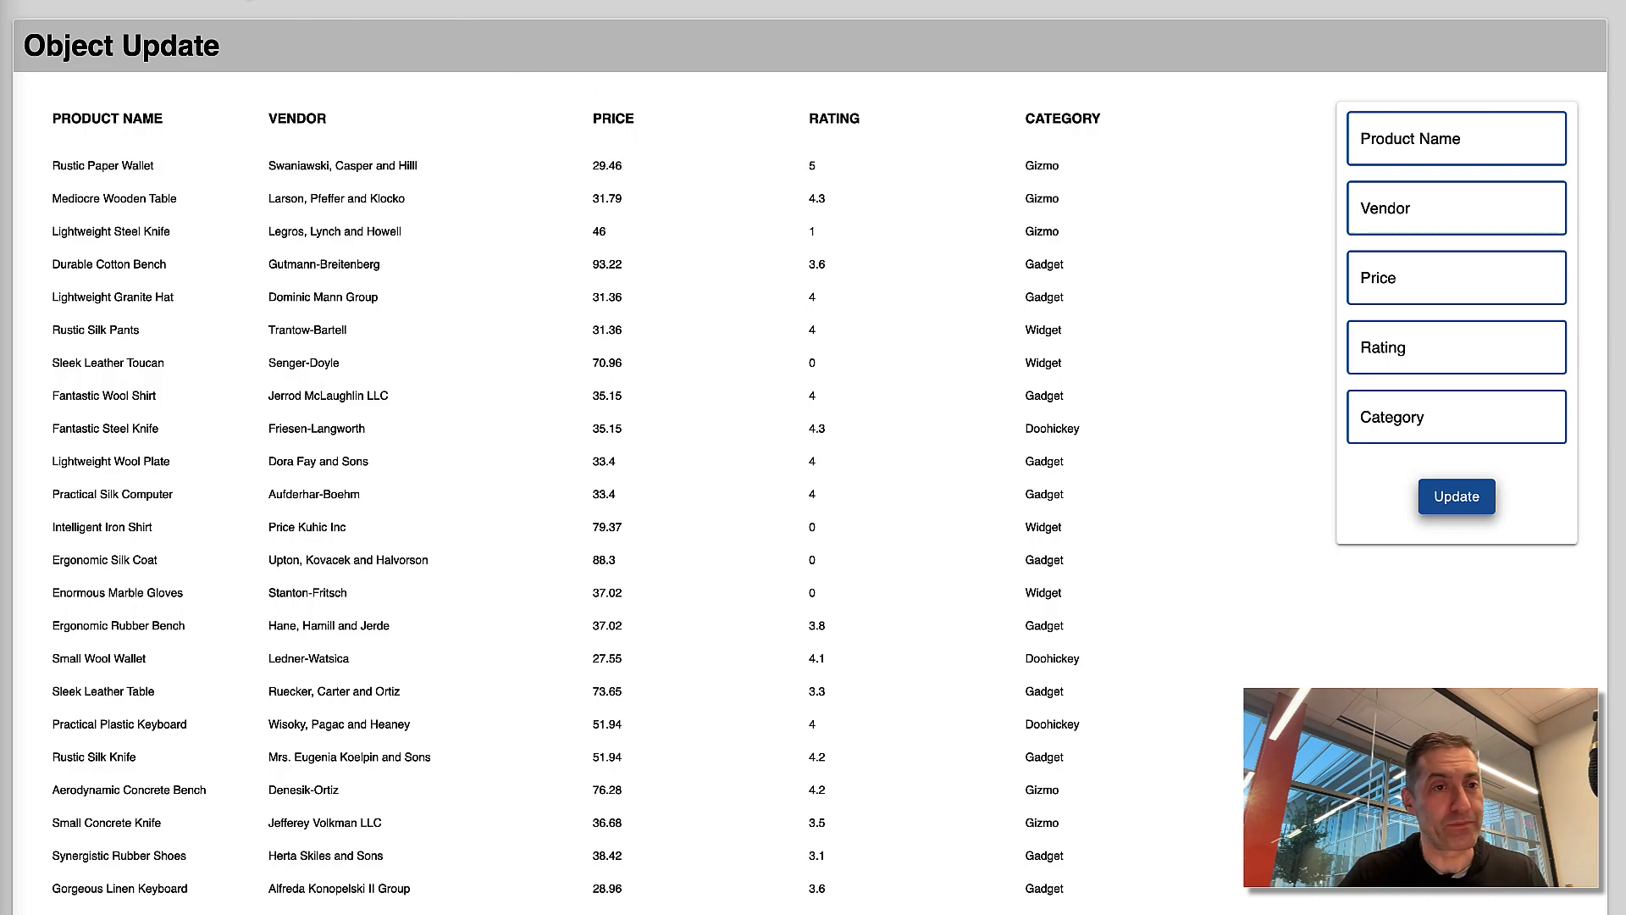
pyautogui.click(449, 2)
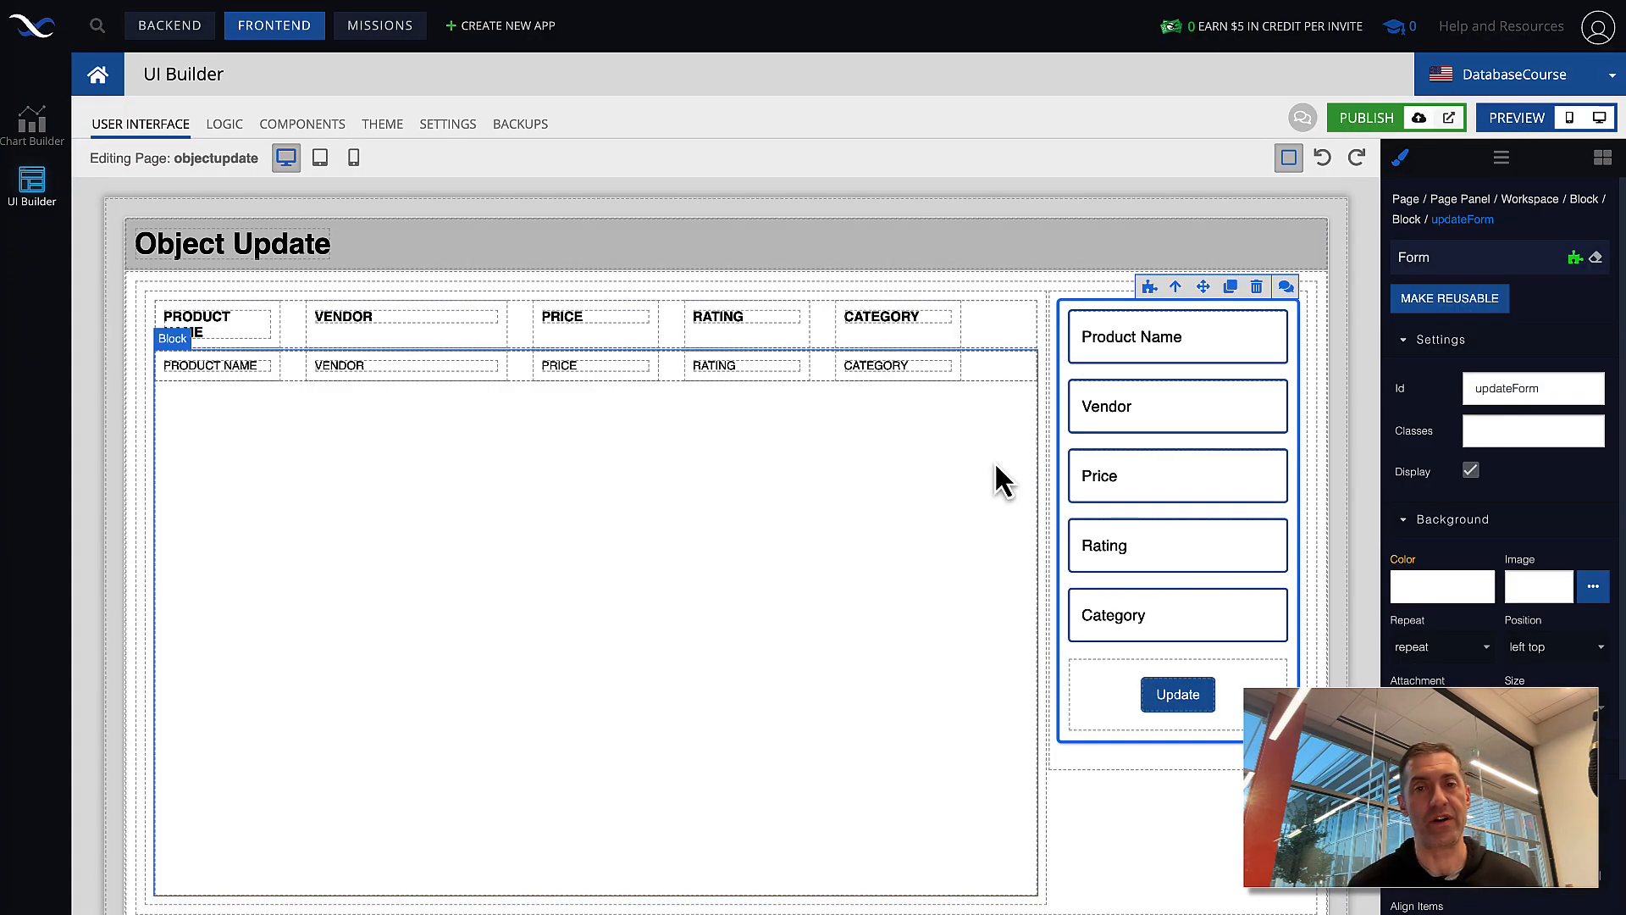